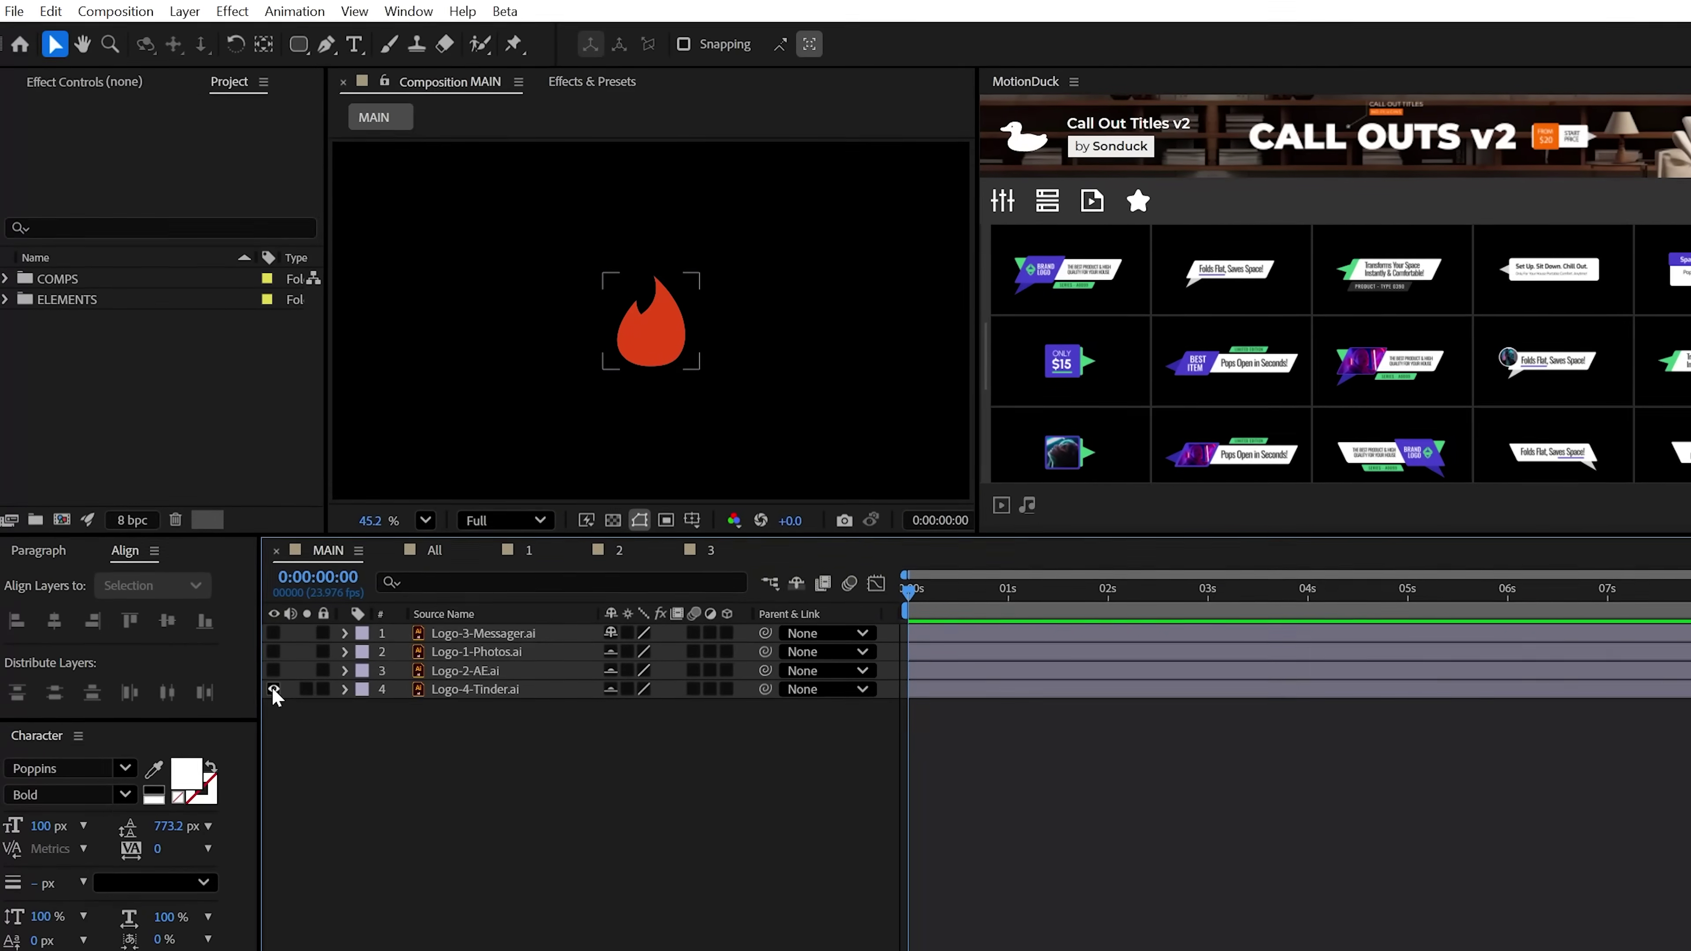
- Show only the Messenger logo and draw a white square plate about 407 px wide centred behind it
click(277, 699)
click(277, 681)
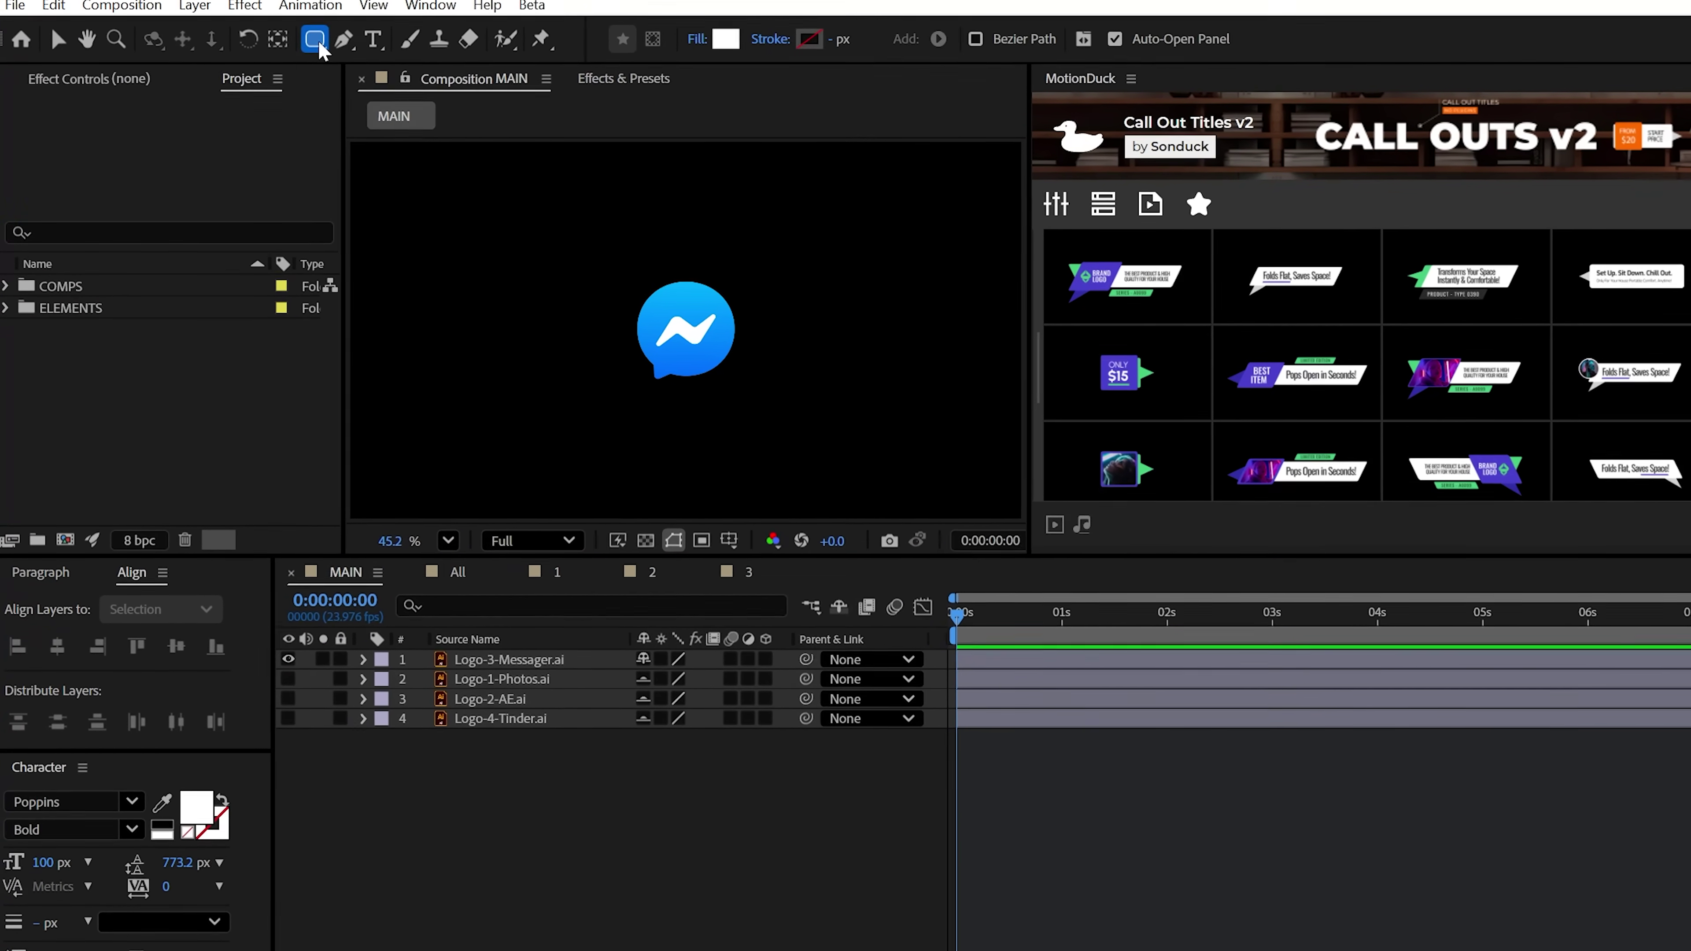
drag(701, 331, 768, 406)
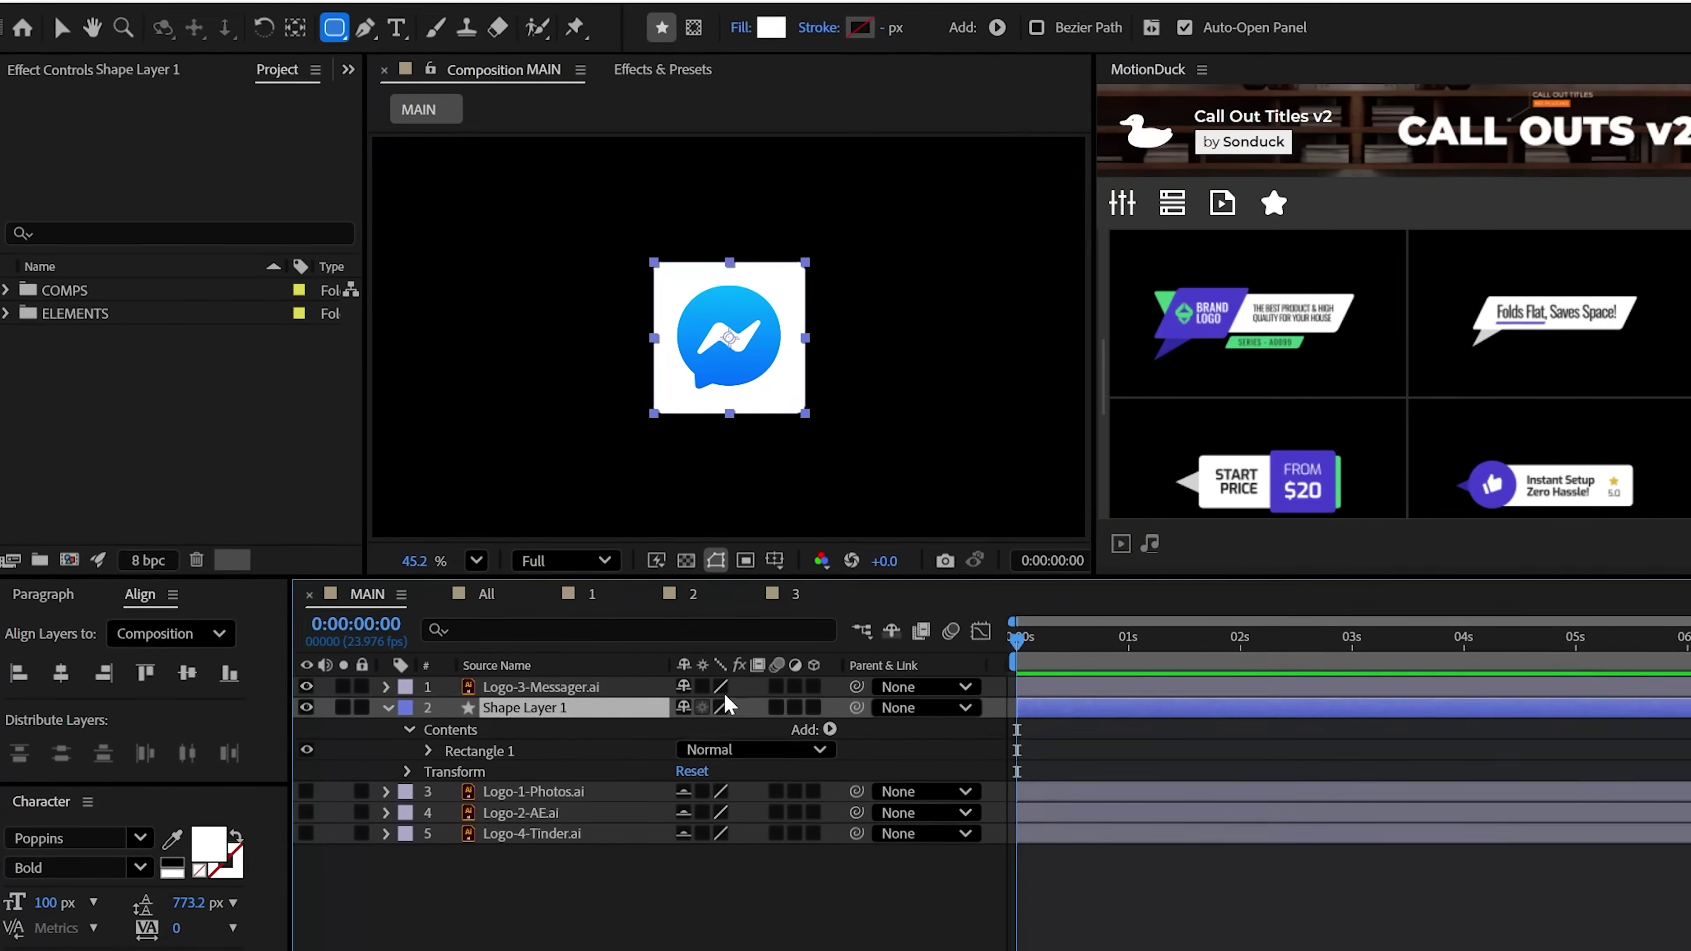
- Make Shape Layer 1 a 3D layer and use the Advanced 3D renderer for the composition
key(v)
click(804, 701)
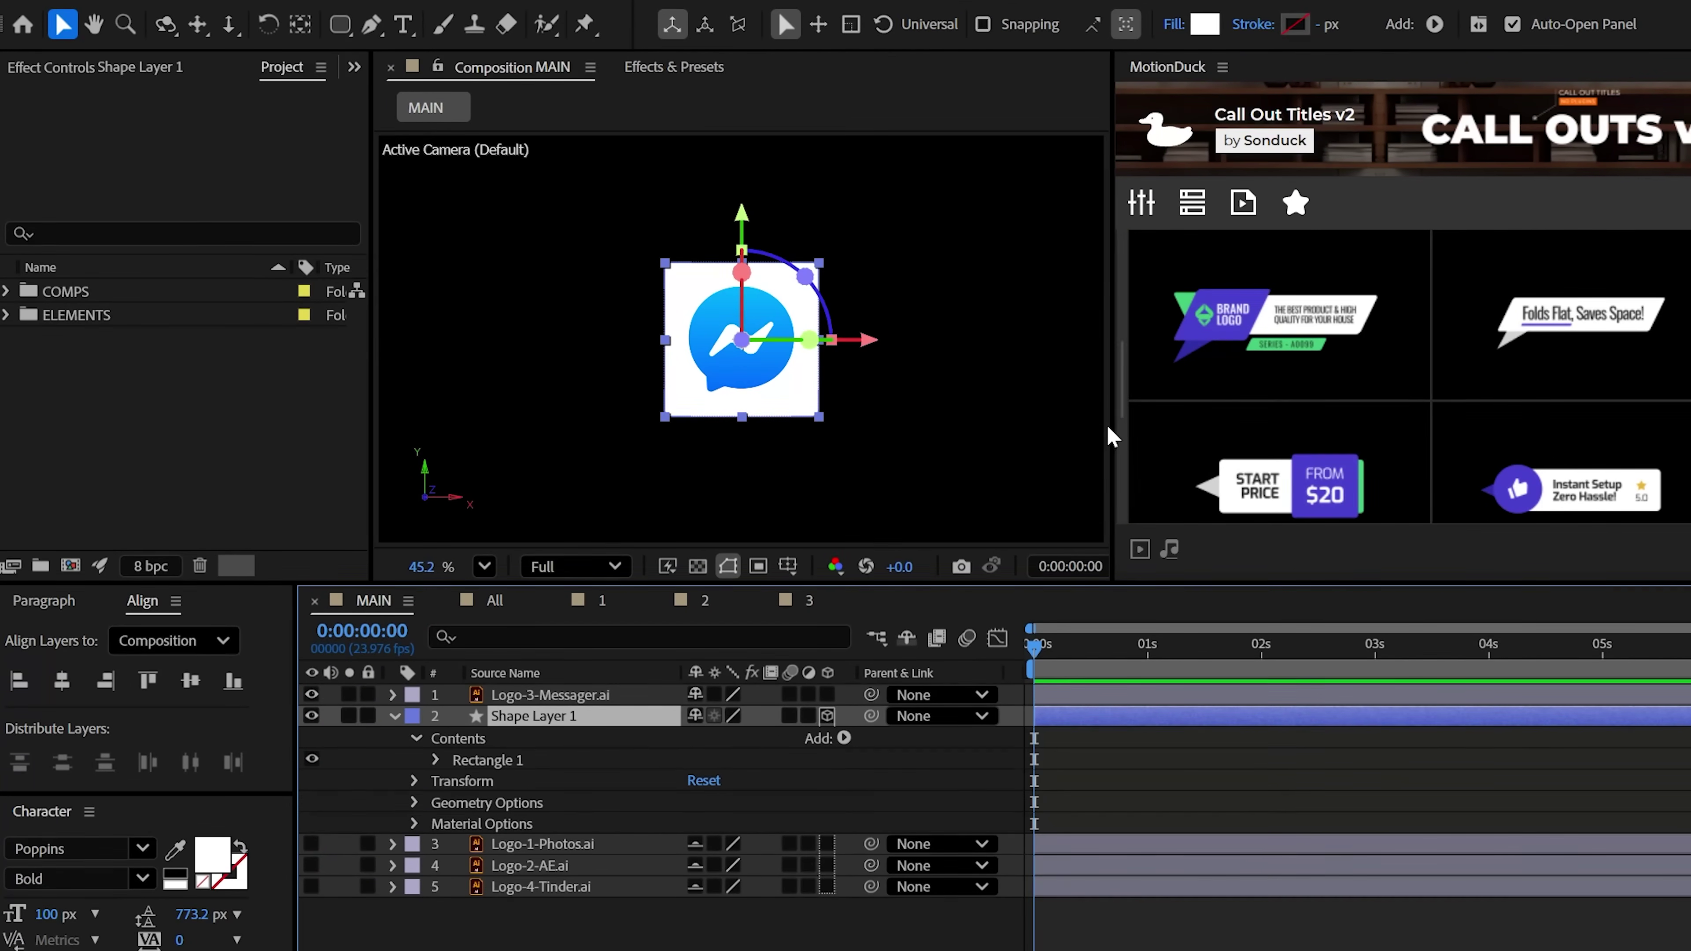
drag(1107, 434, 1478, 441)
click(940, 497)
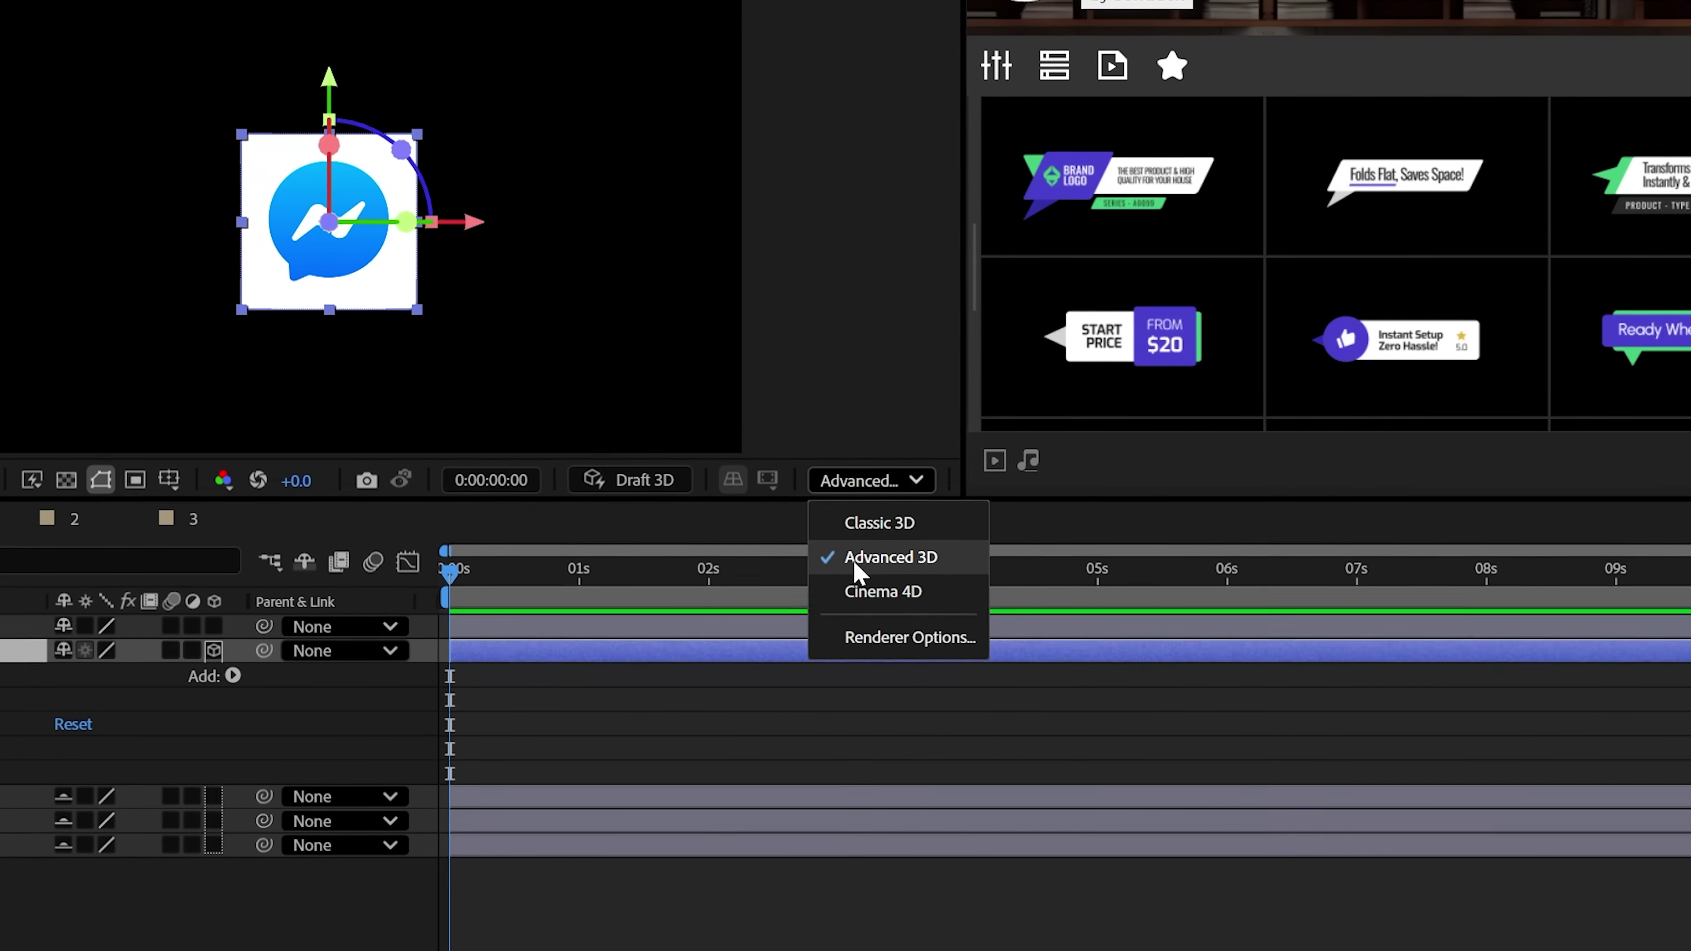
click(906, 567)
drag(963, 373, 538, 365)
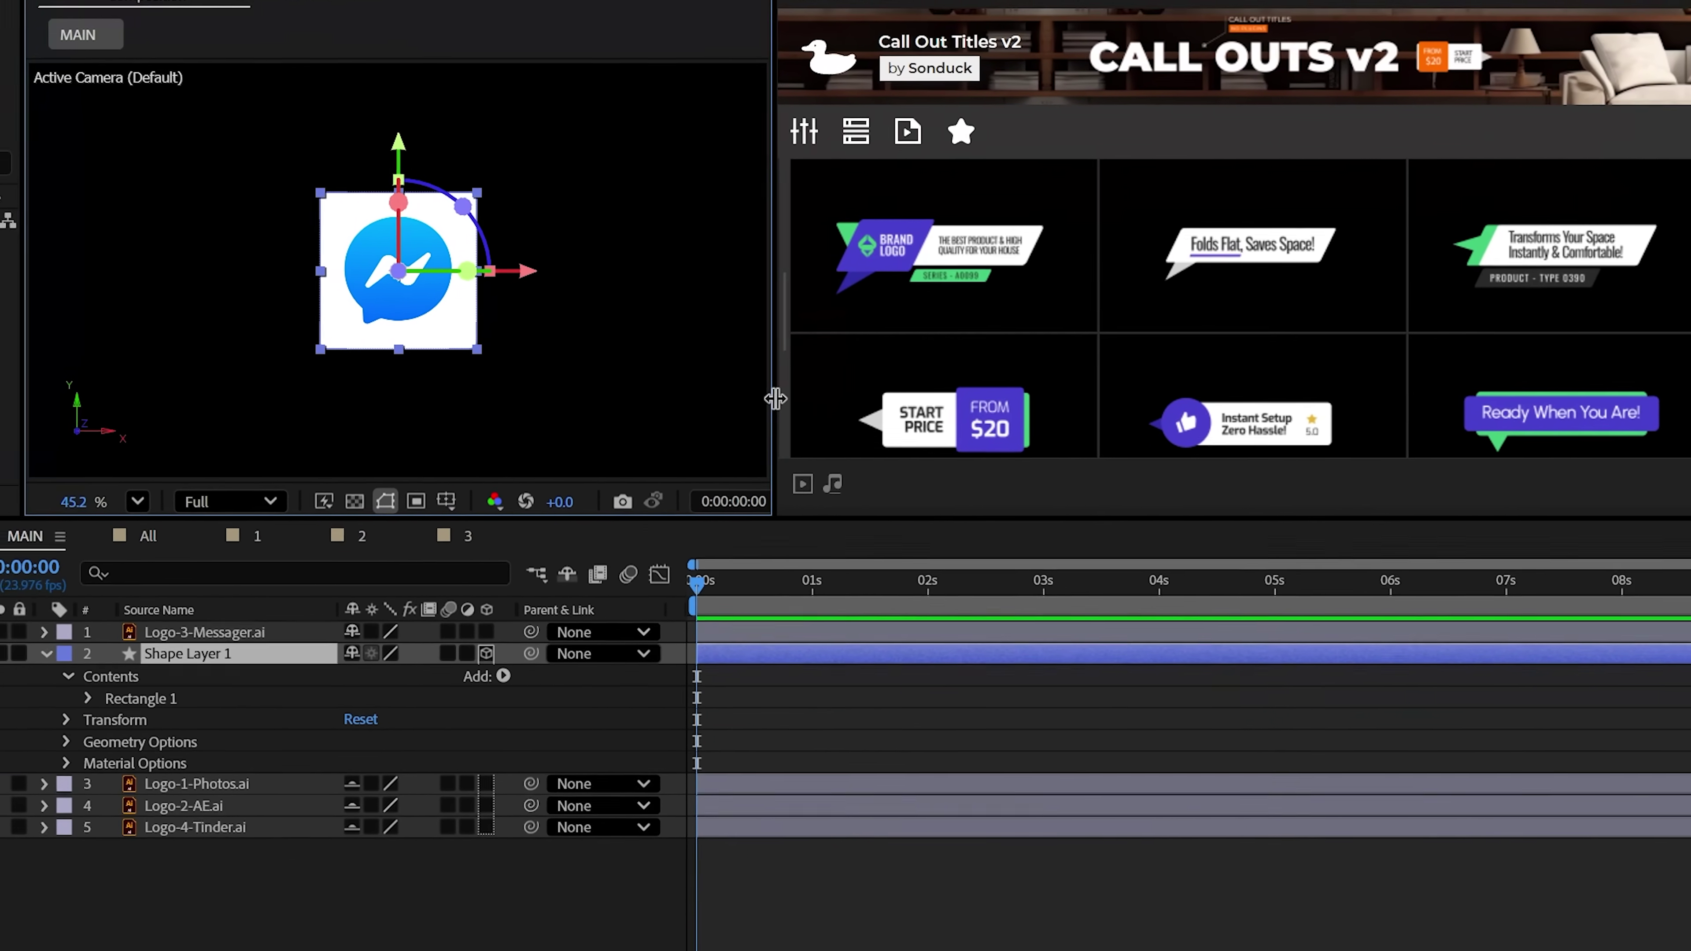
- Extrude Shape Layer 1 to a depth of 99 and give it a Convex bevel with an increased bevel depth
click(279, 925)
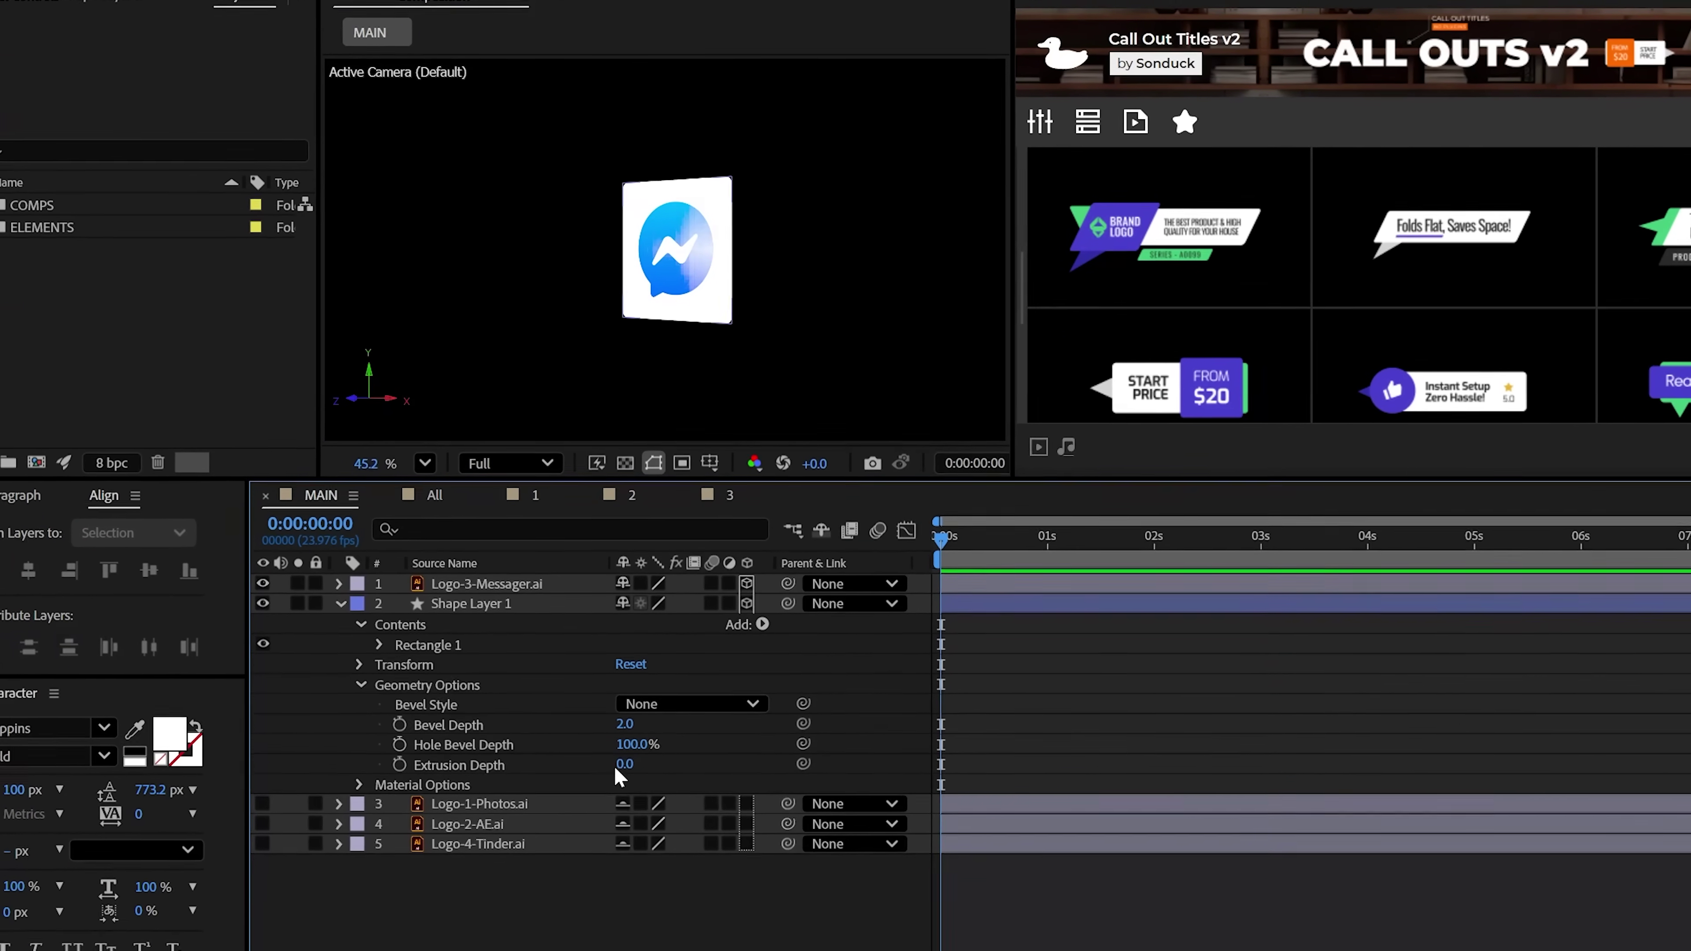
drag(628, 810, 704, 802)
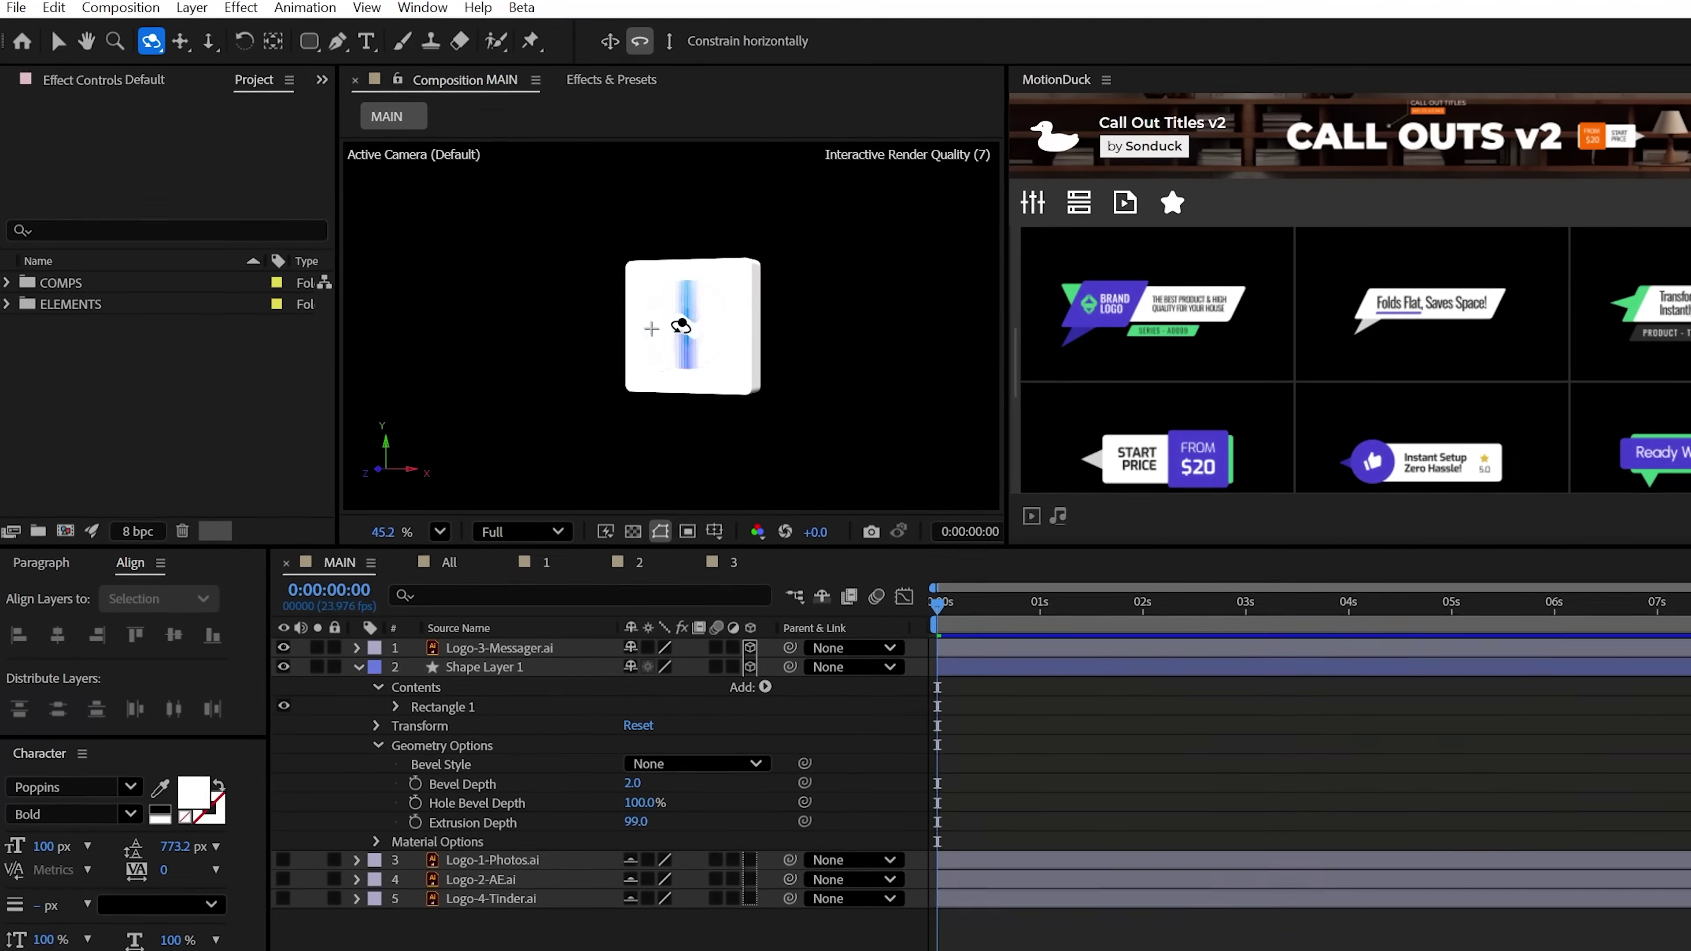
drag(680, 327, 600, 374)
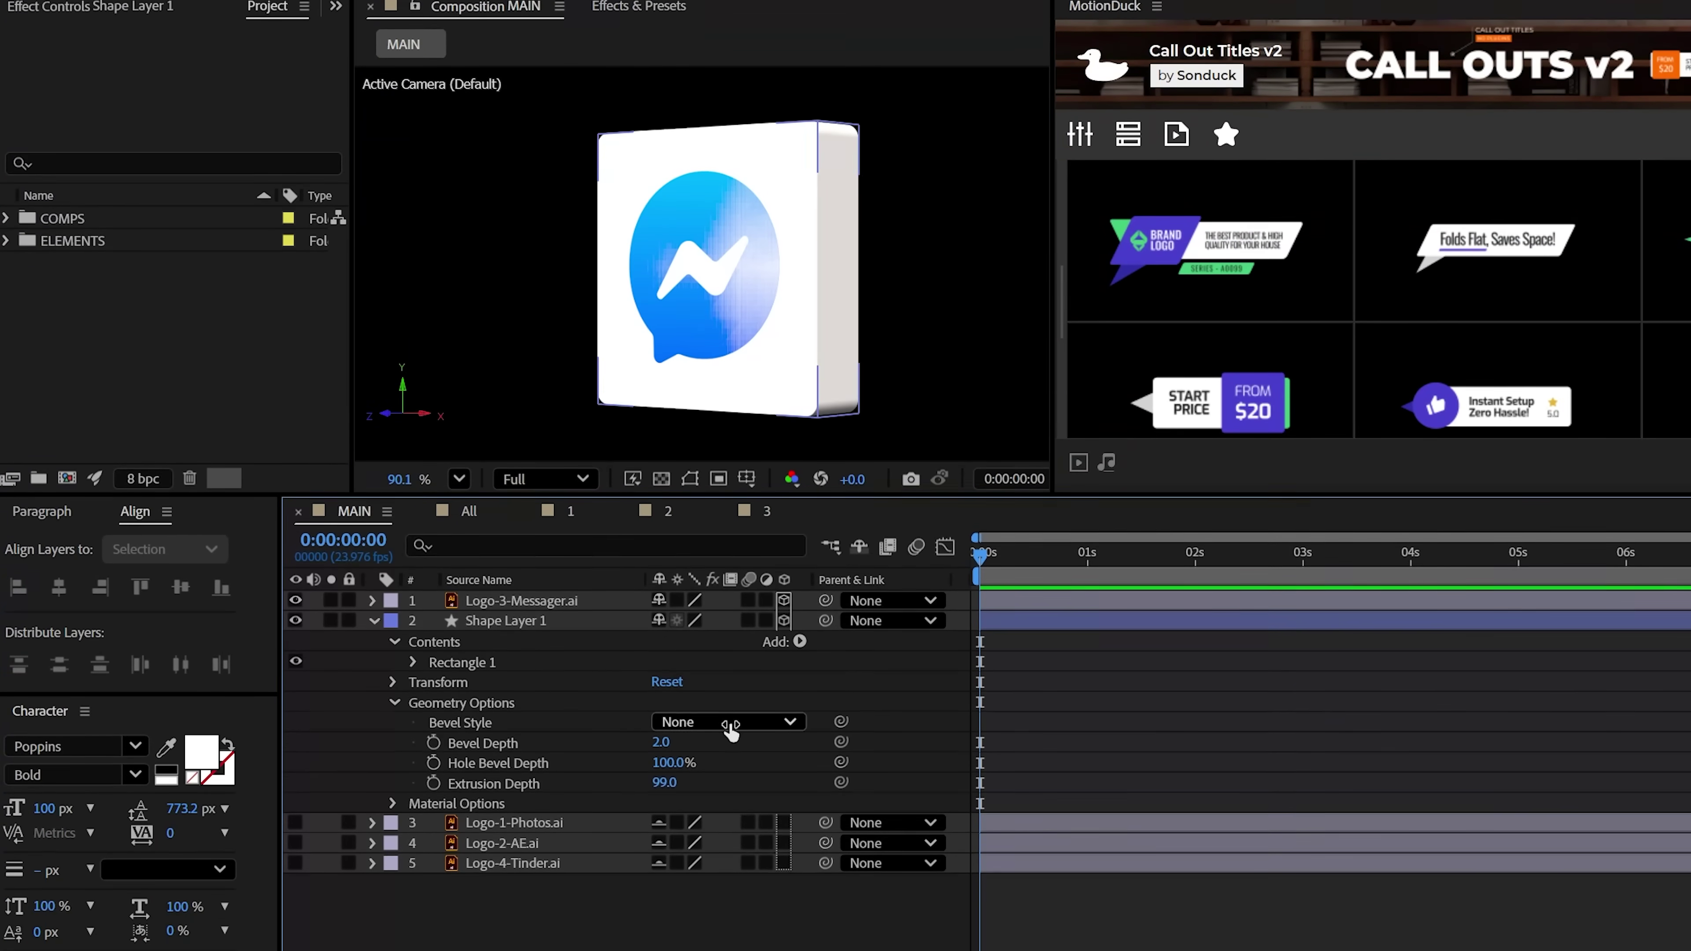
click(729, 802)
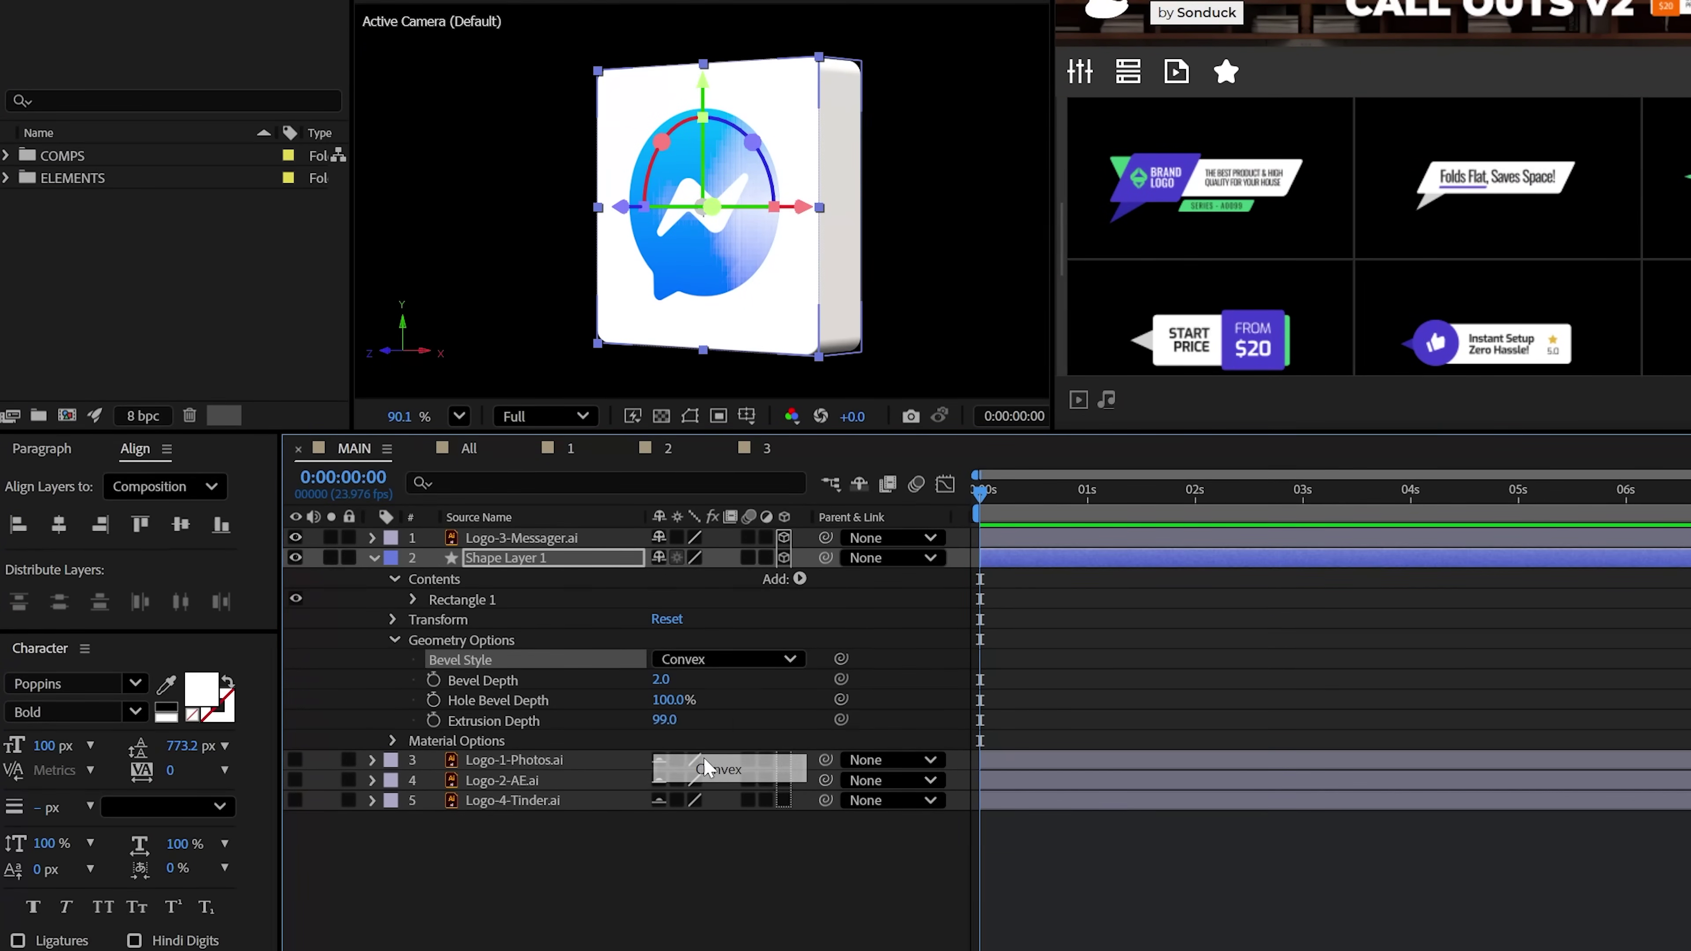
drag(661, 679, 724, 681)
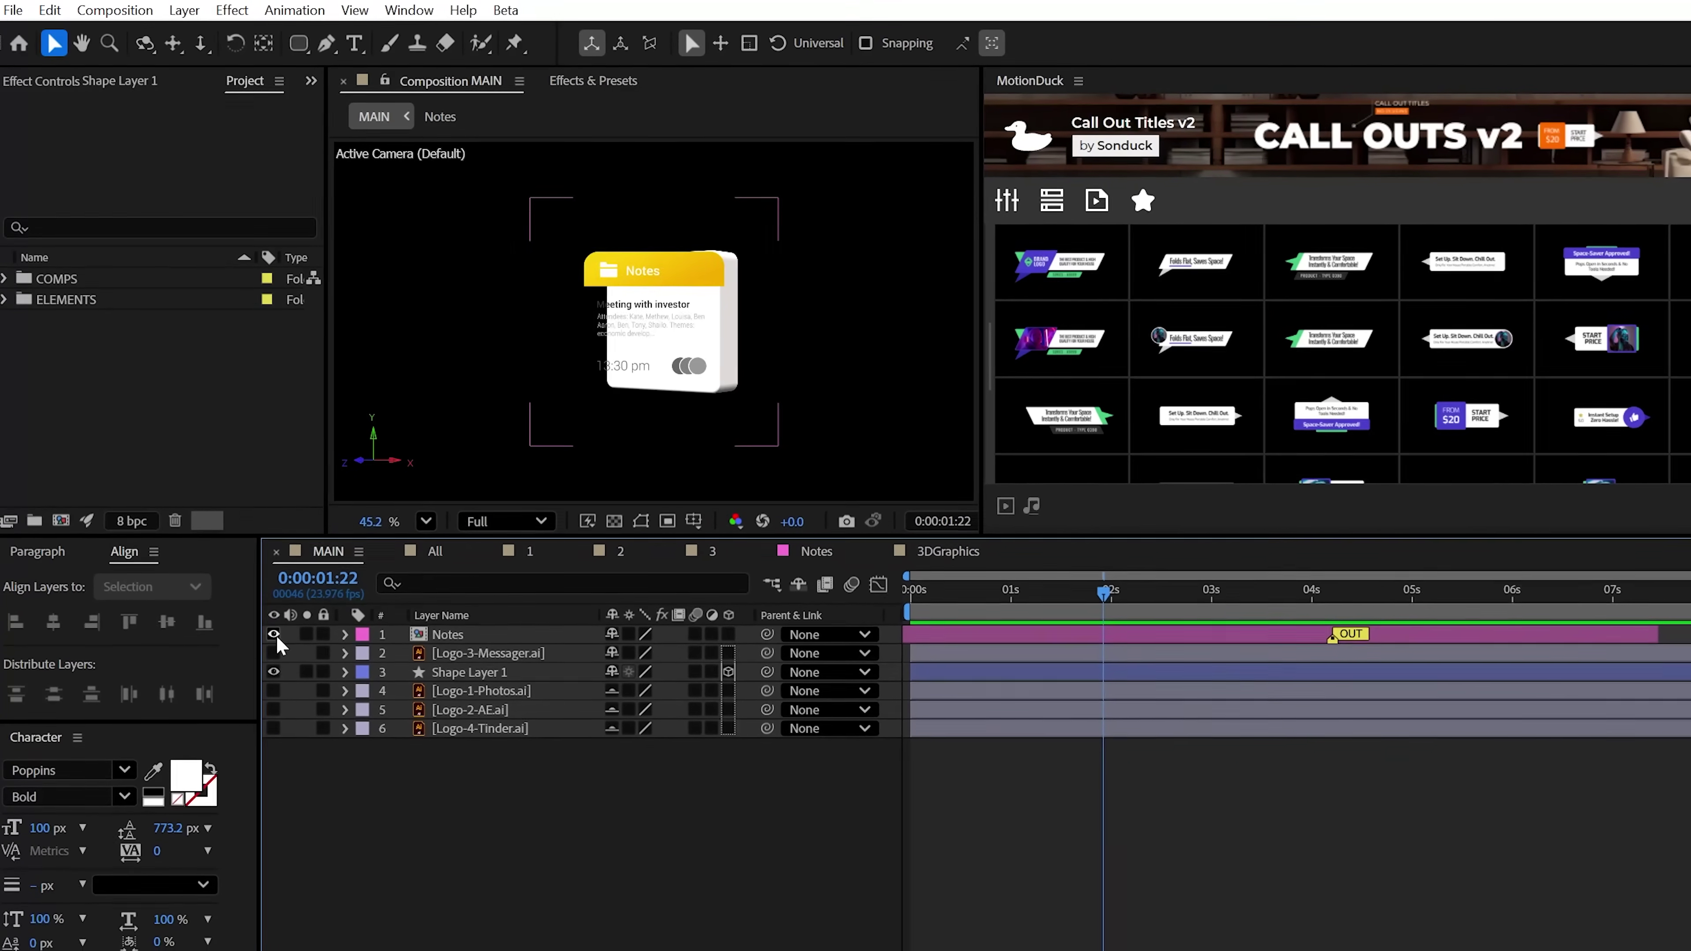
- Inspect the Notes composition, return to MAIN, then hide the Notes layer and show the Messenger logo
double_click(435, 626)
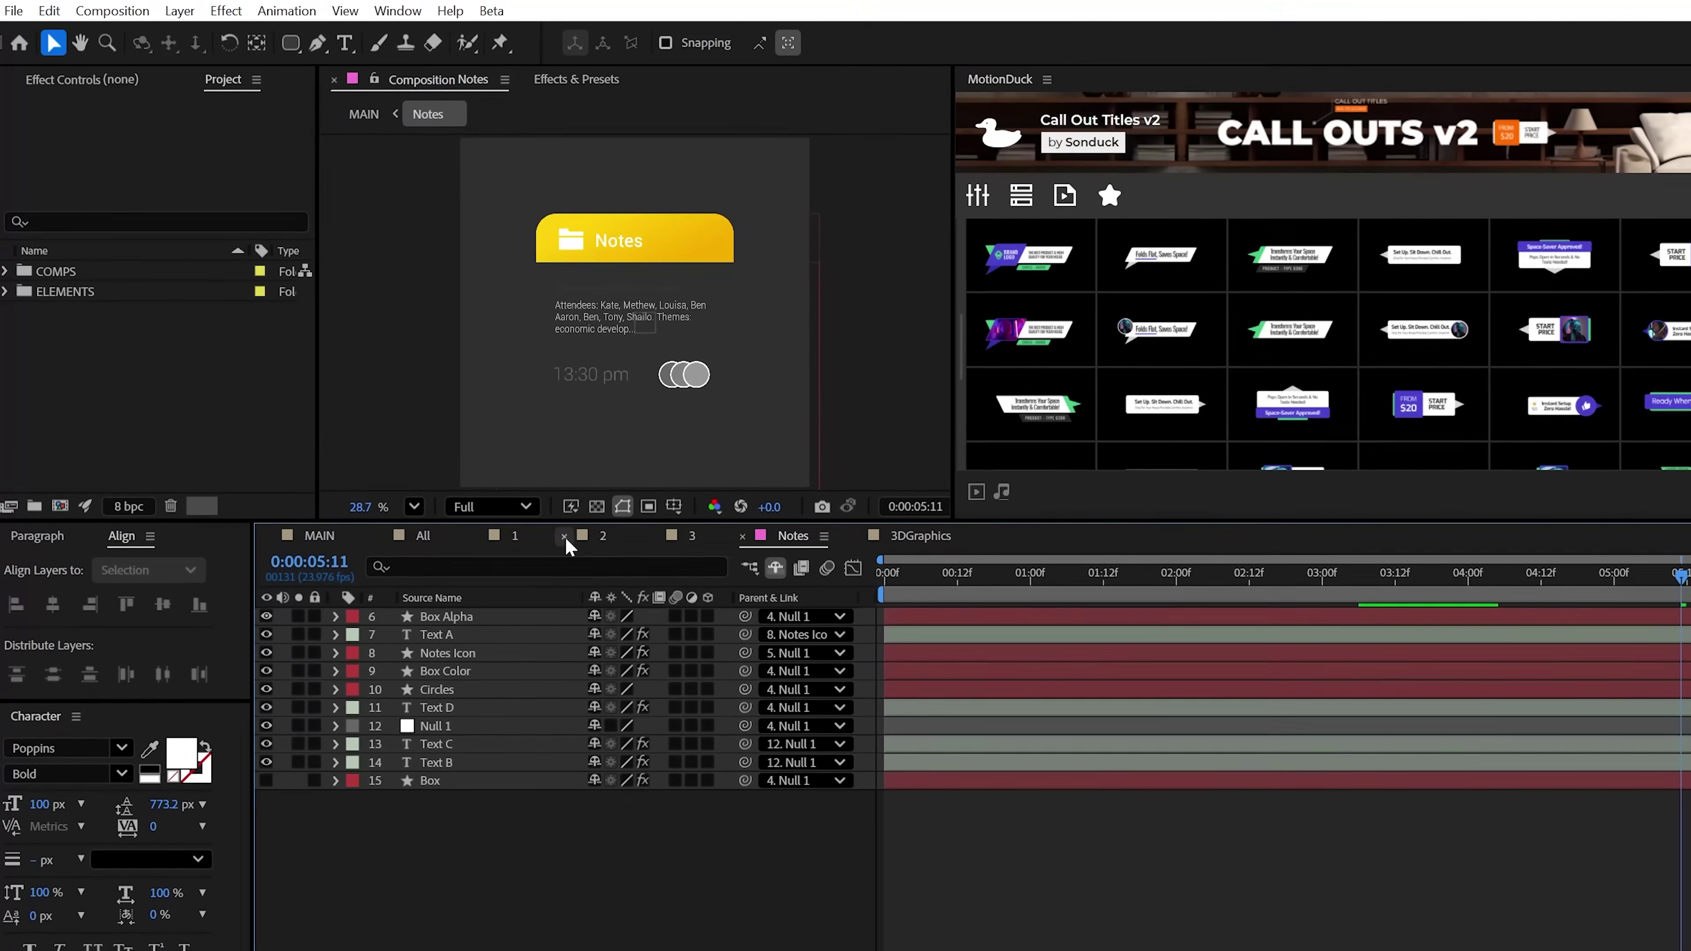
click(323, 544)
click(270, 626)
click(270, 644)
click(697, 625)
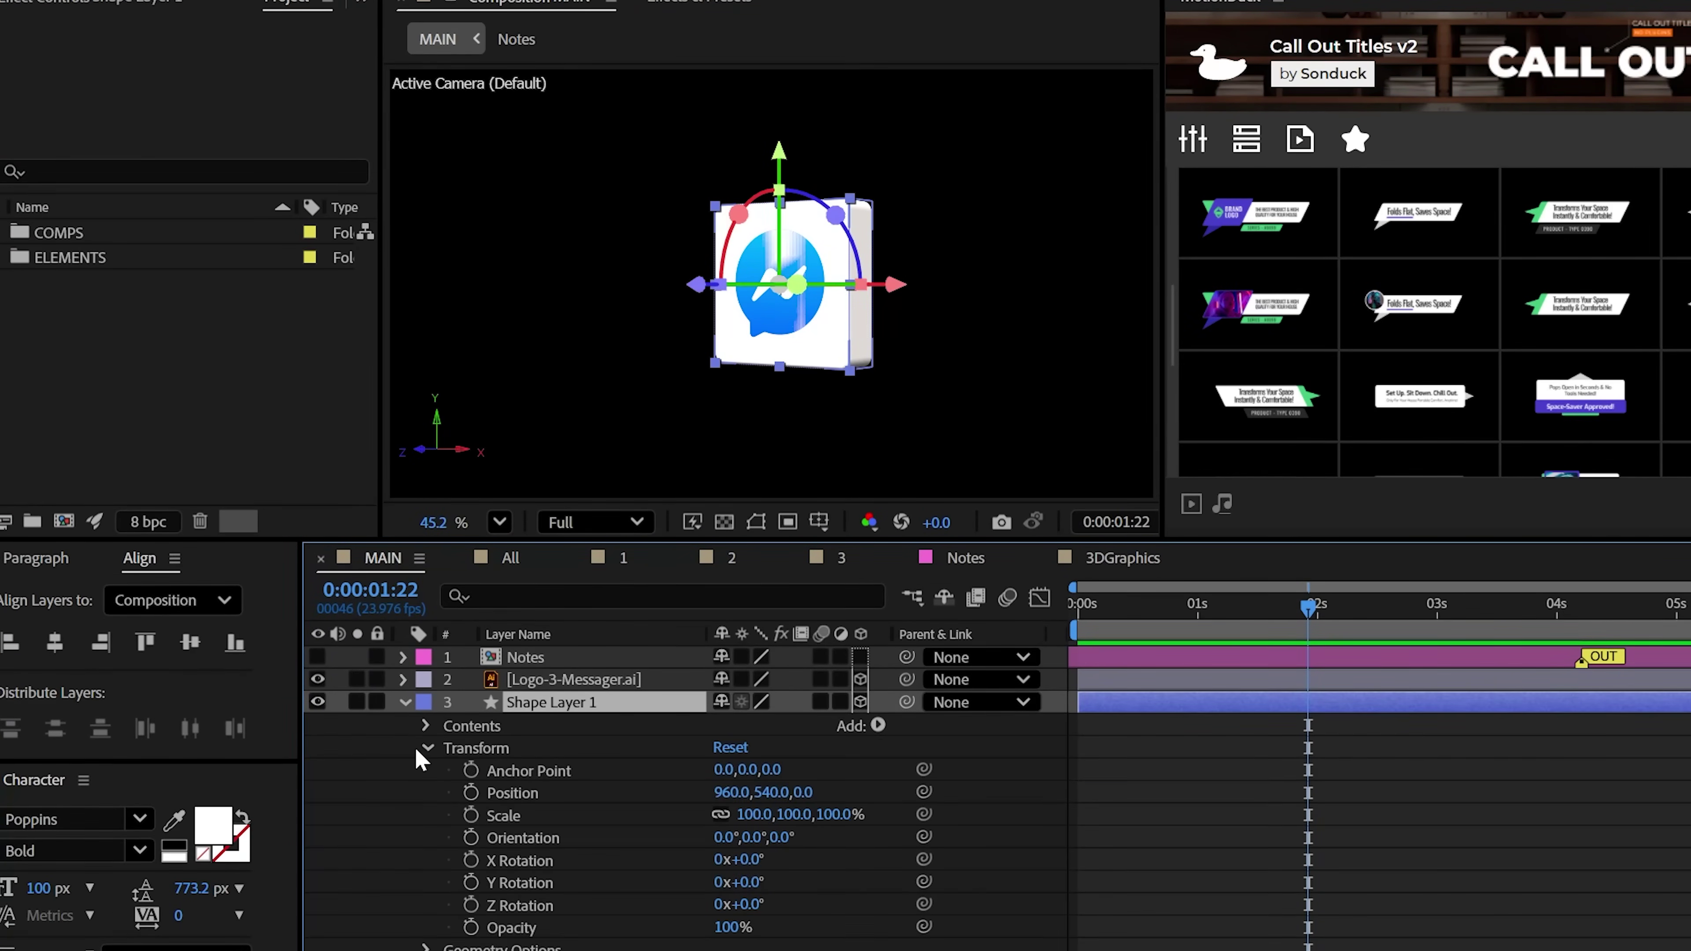
- Offset Shape Layer 1 slightly behind the logo by setting its Z position to 1
click(427, 749)
click(427, 749)
click(502, 747)
key(p)
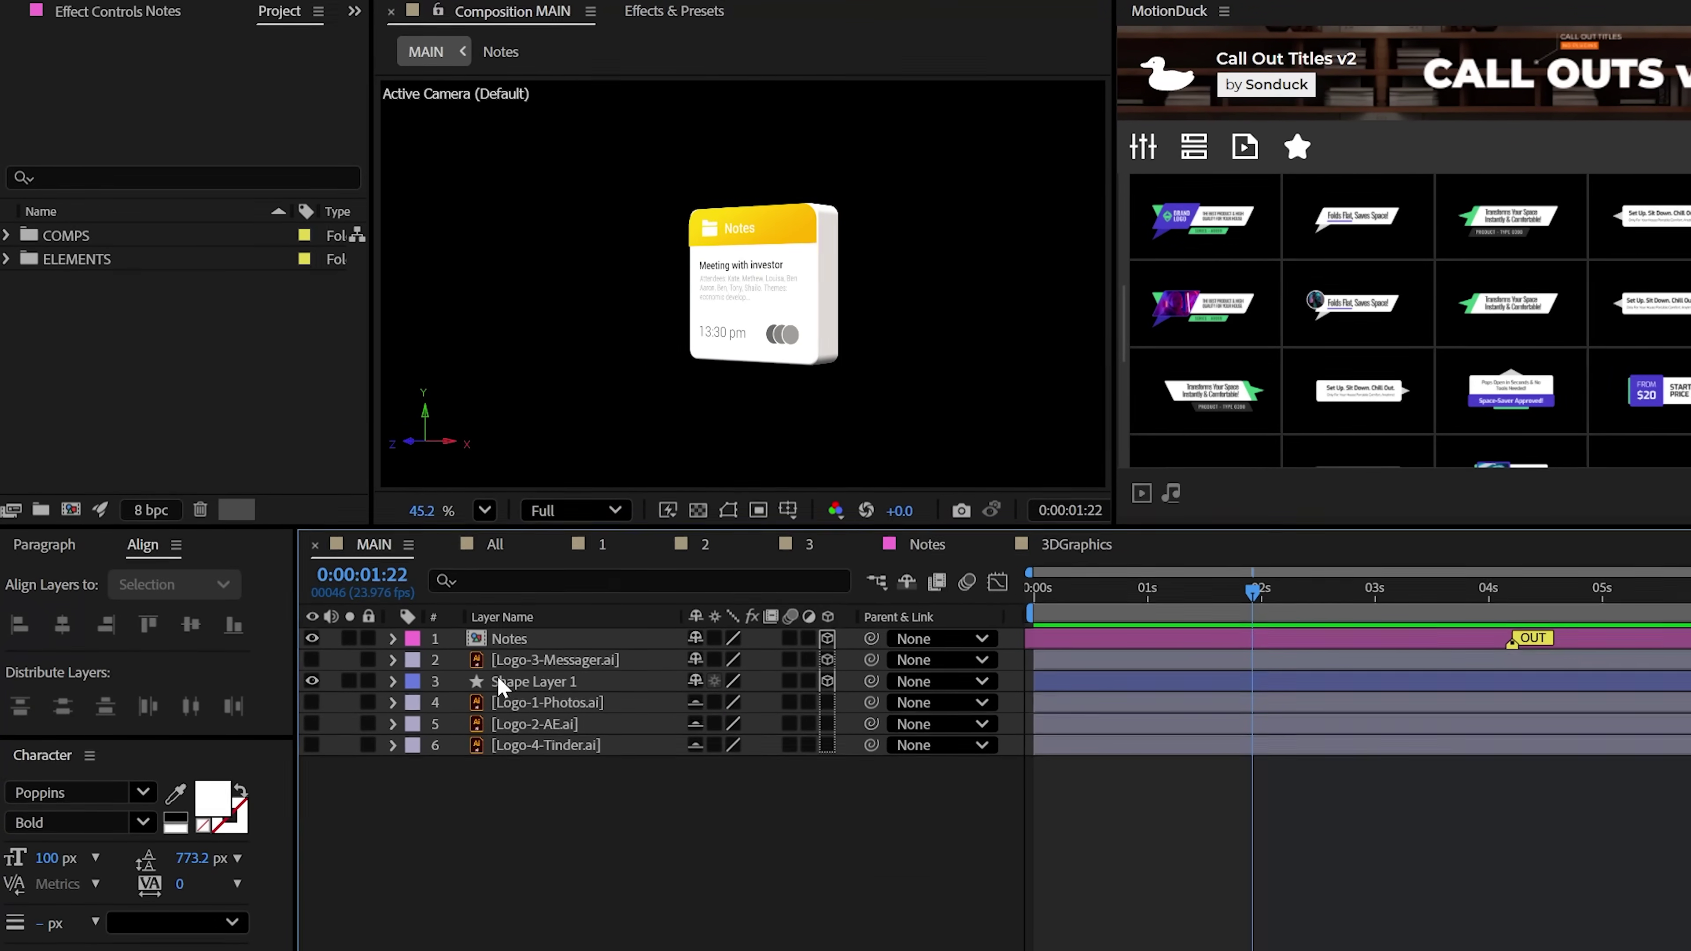
- Raise the Roundness of Shape Layer 1's rectangle path to 20 and fine-tune it against the Notes card's corners
click(499, 681)
click(392, 681)
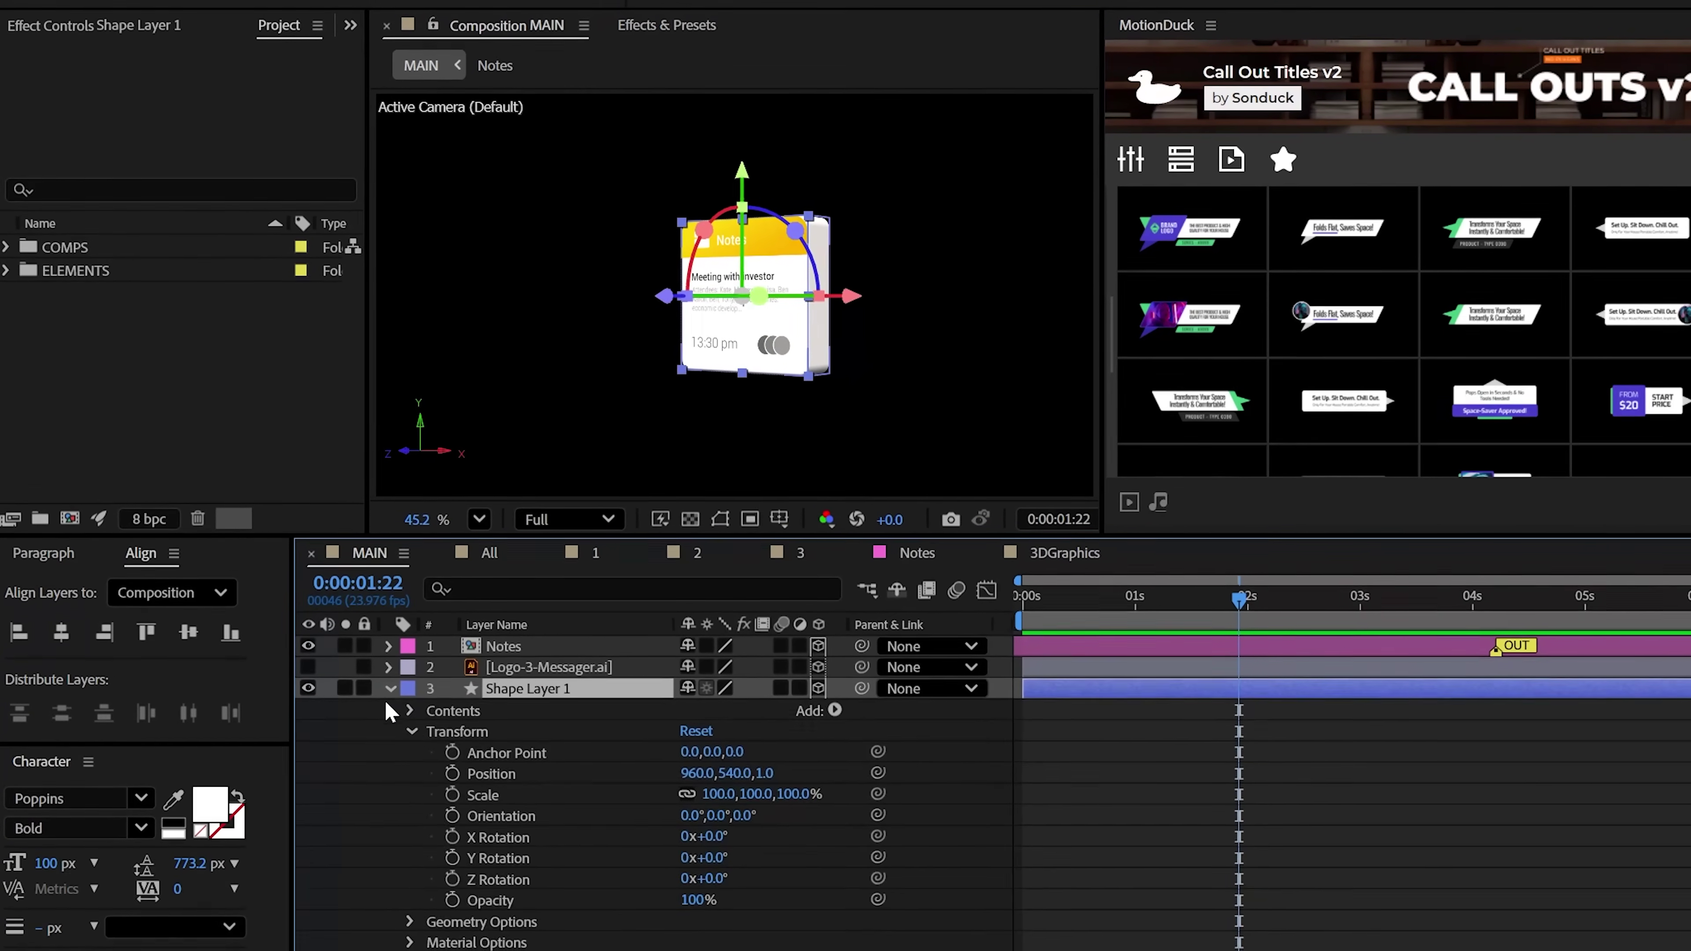
click(414, 704)
click(414, 746)
click(436, 725)
click(458, 747)
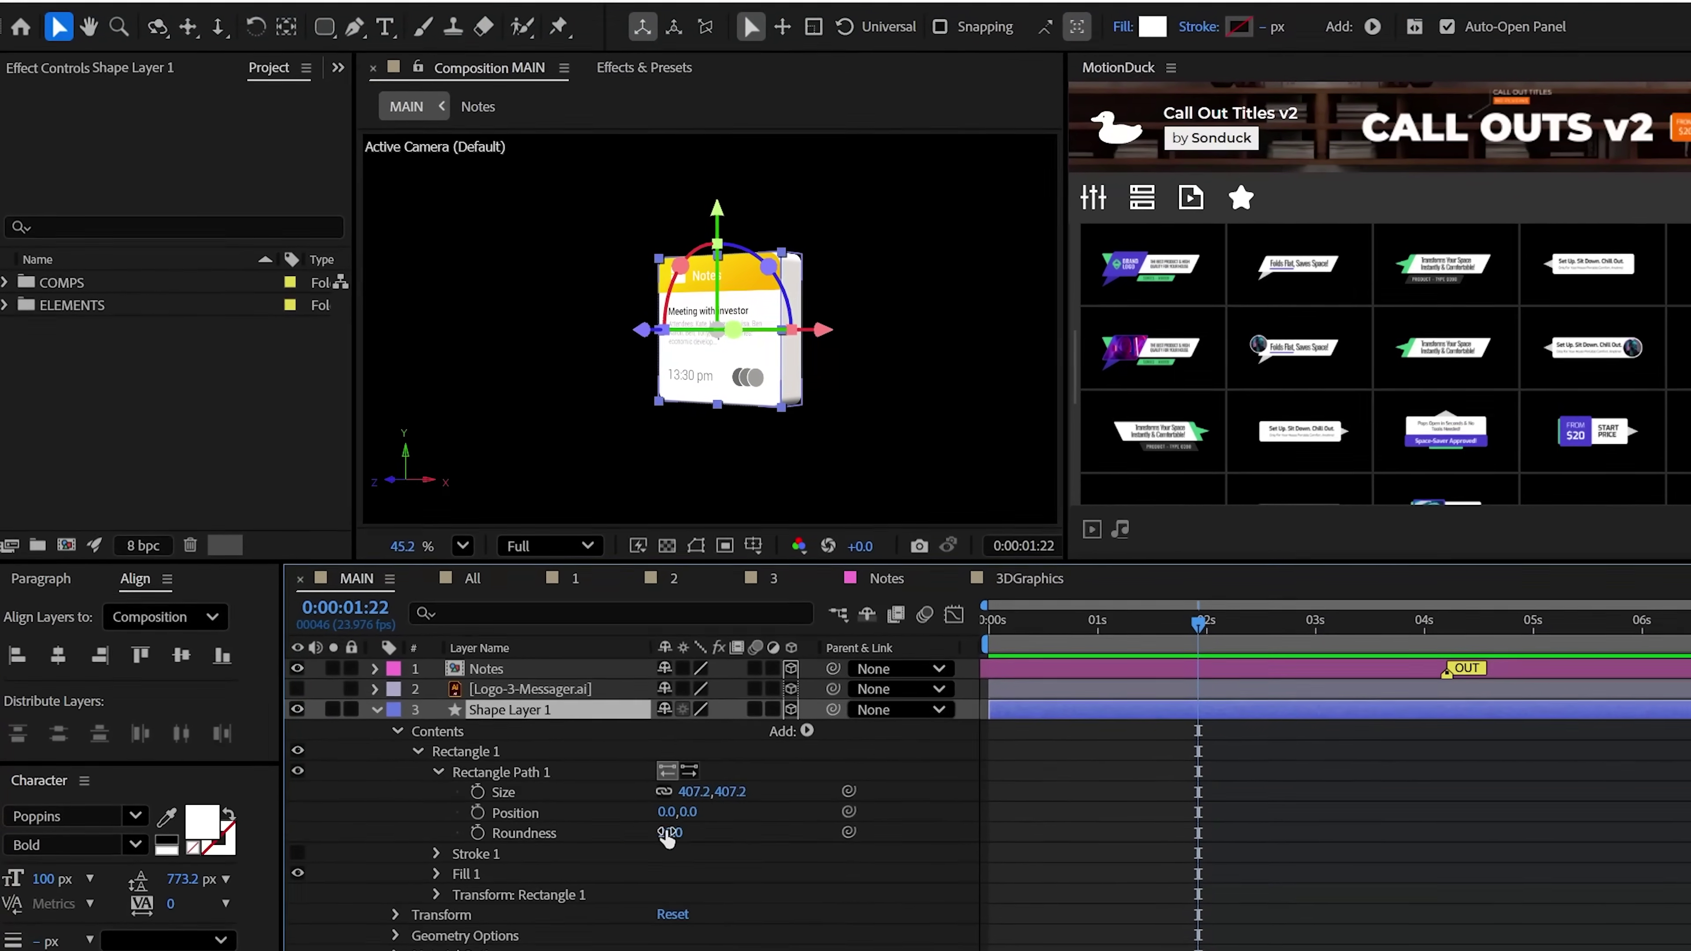
drag(668, 839, 680, 830)
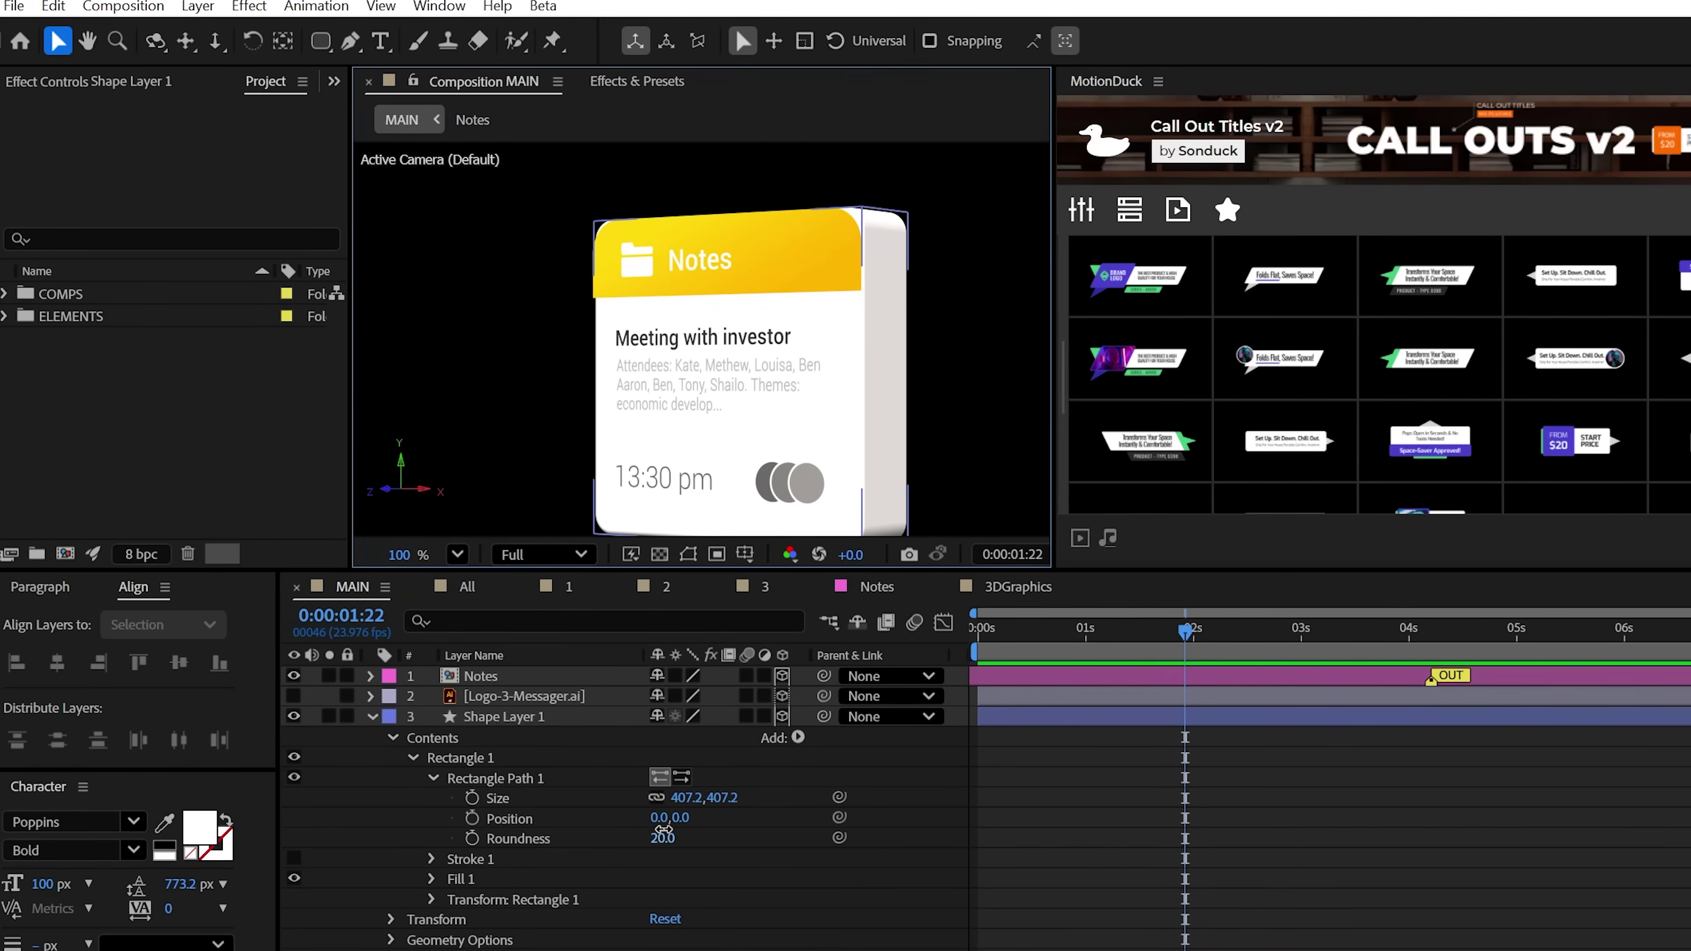
drag(663, 829, 679, 830)
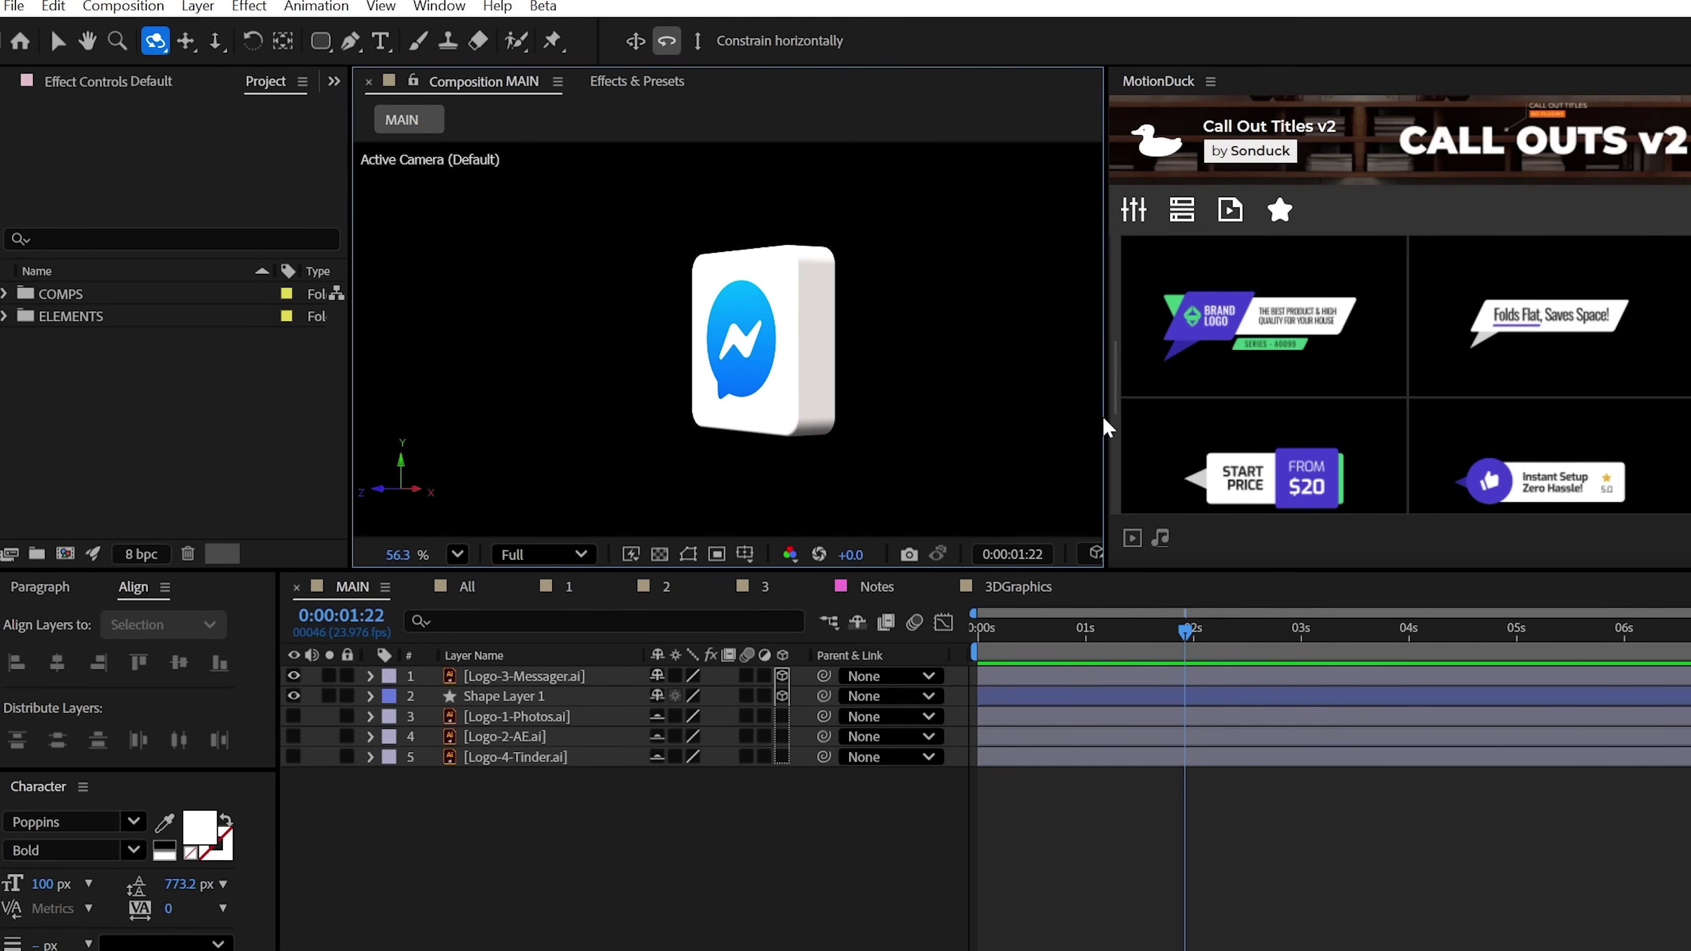
- Reset the composition's default camera
drag(1105, 425, 1534, 437)
click(1467, 554)
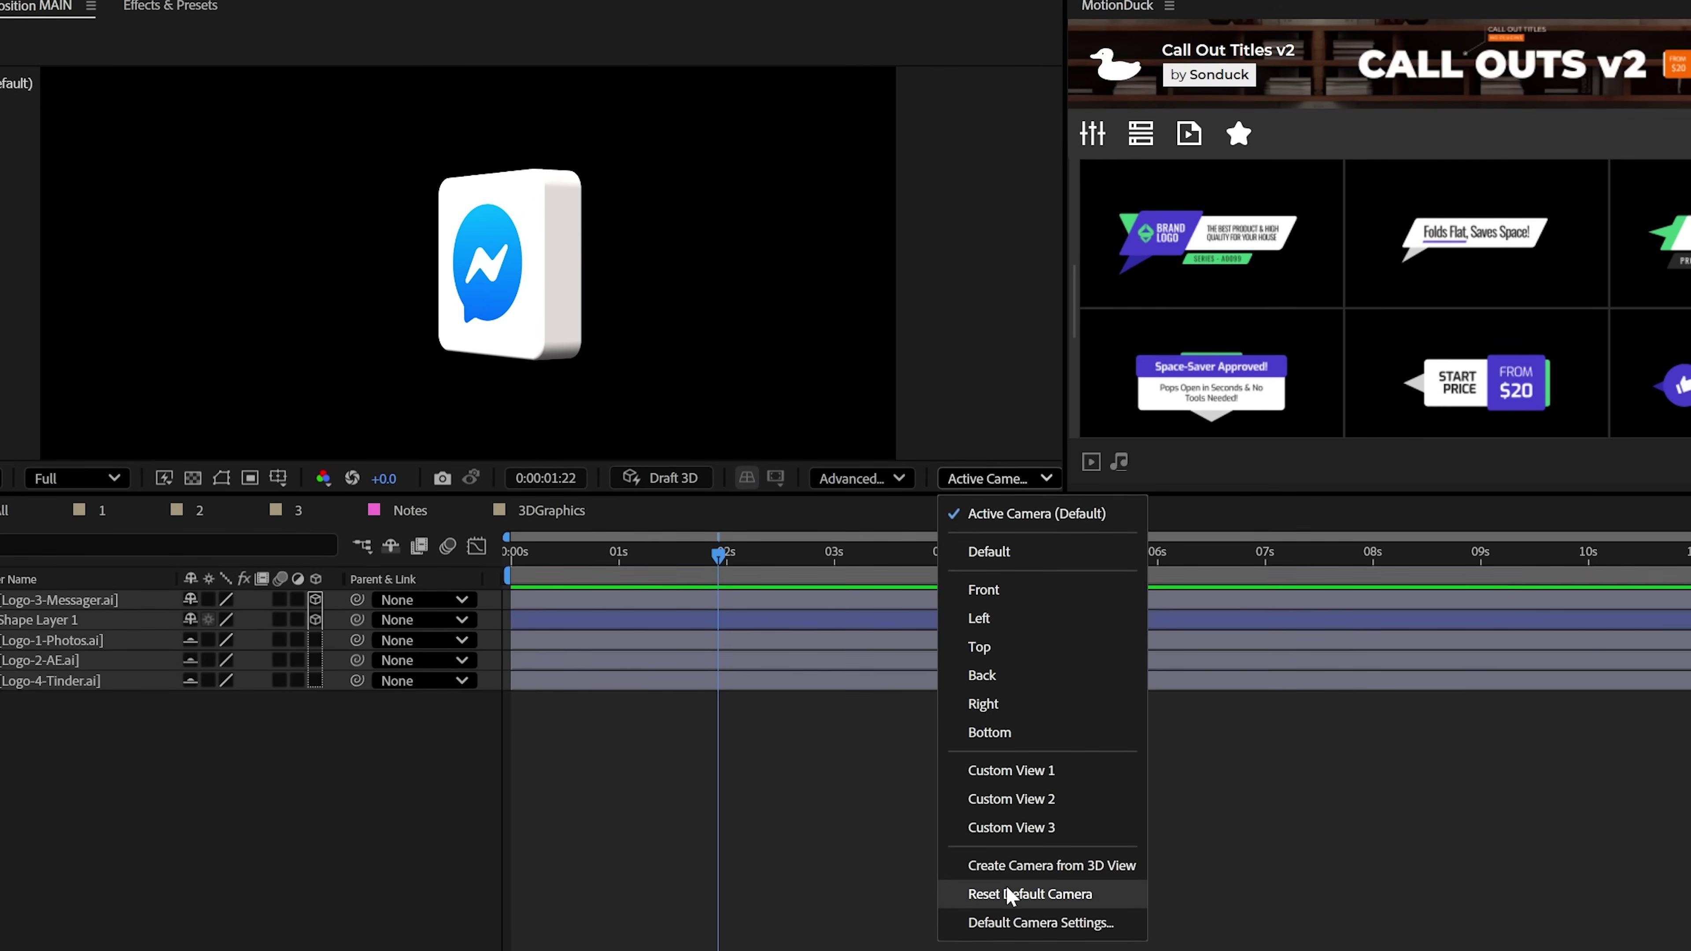
click(1010, 895)
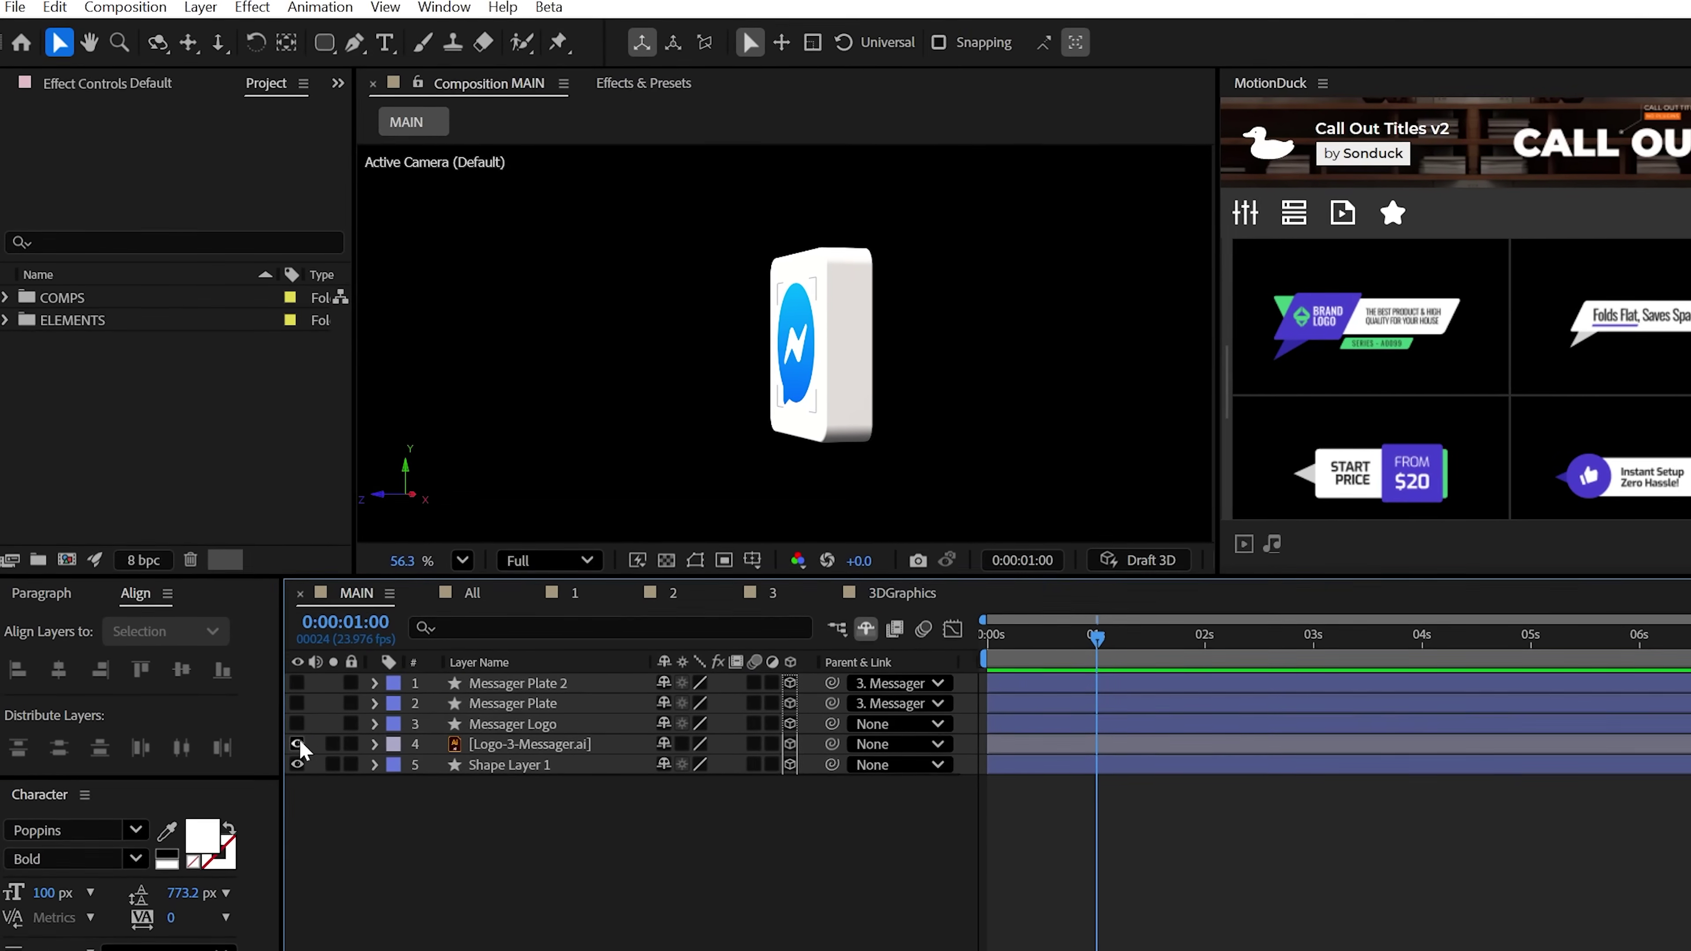
- Compare the flat Messenger logo with the Messager Plate and Messager Logo shape layers by toggling their visibility
drag(297, 744, 298, 683)
click(789, 423)
key(F2)
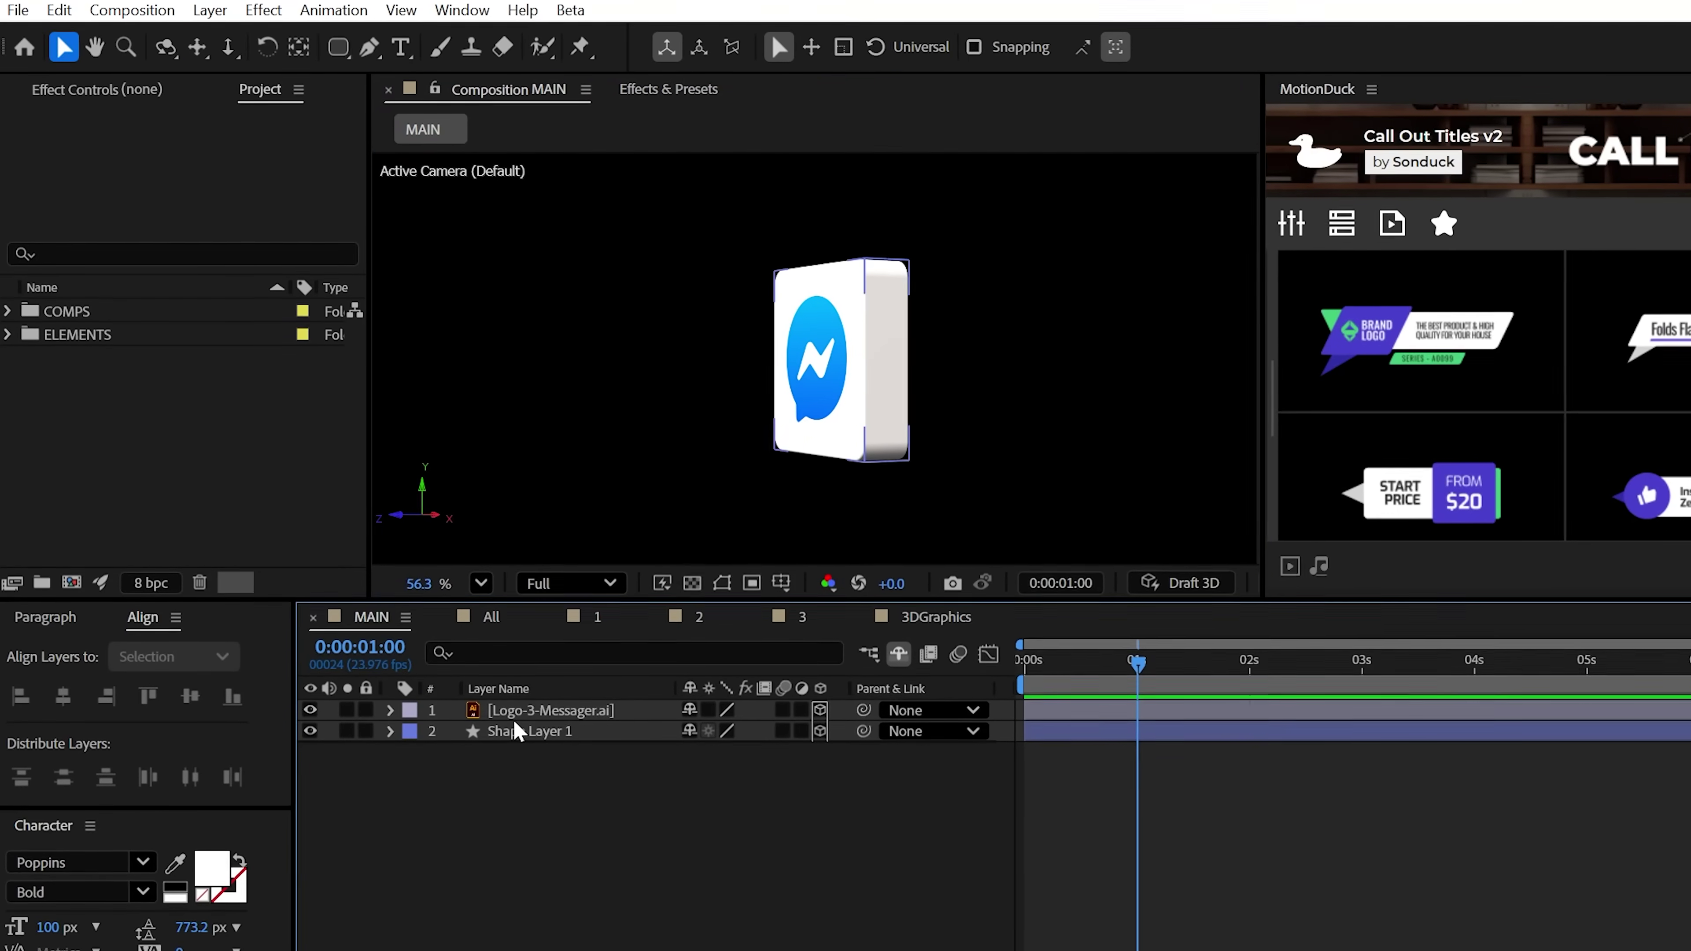
- Create shapes from the Logo-3-Messager.ai vector layer
click(513, 710)
right_click(518, 710)
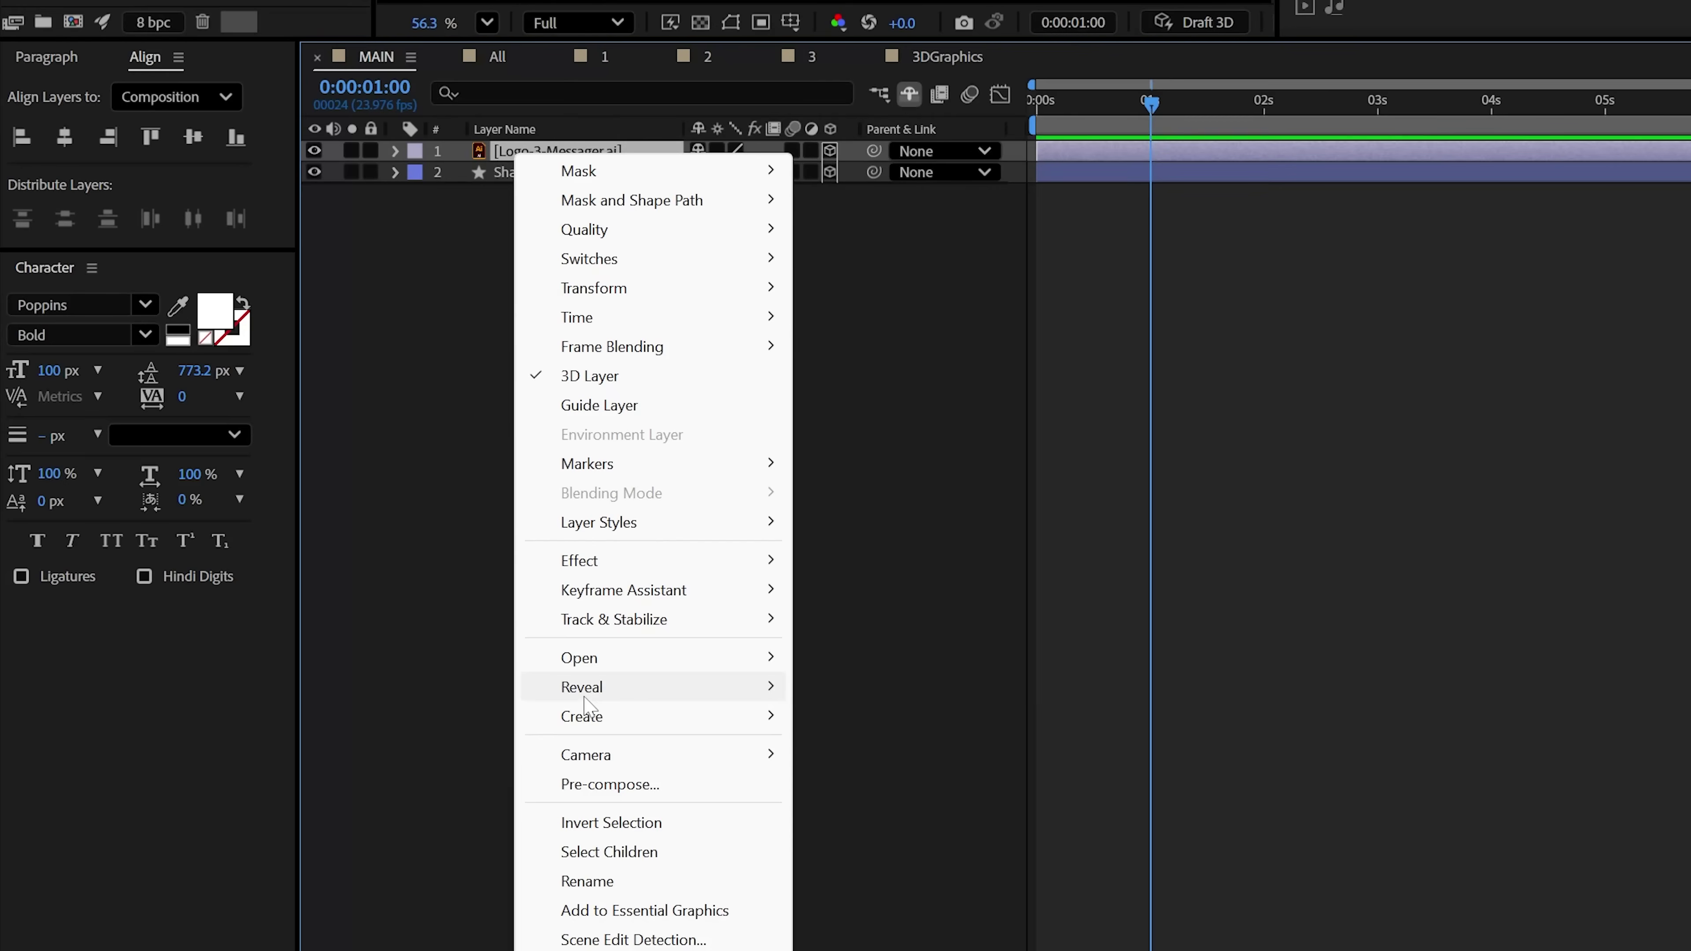
mouse_move(583, 716)
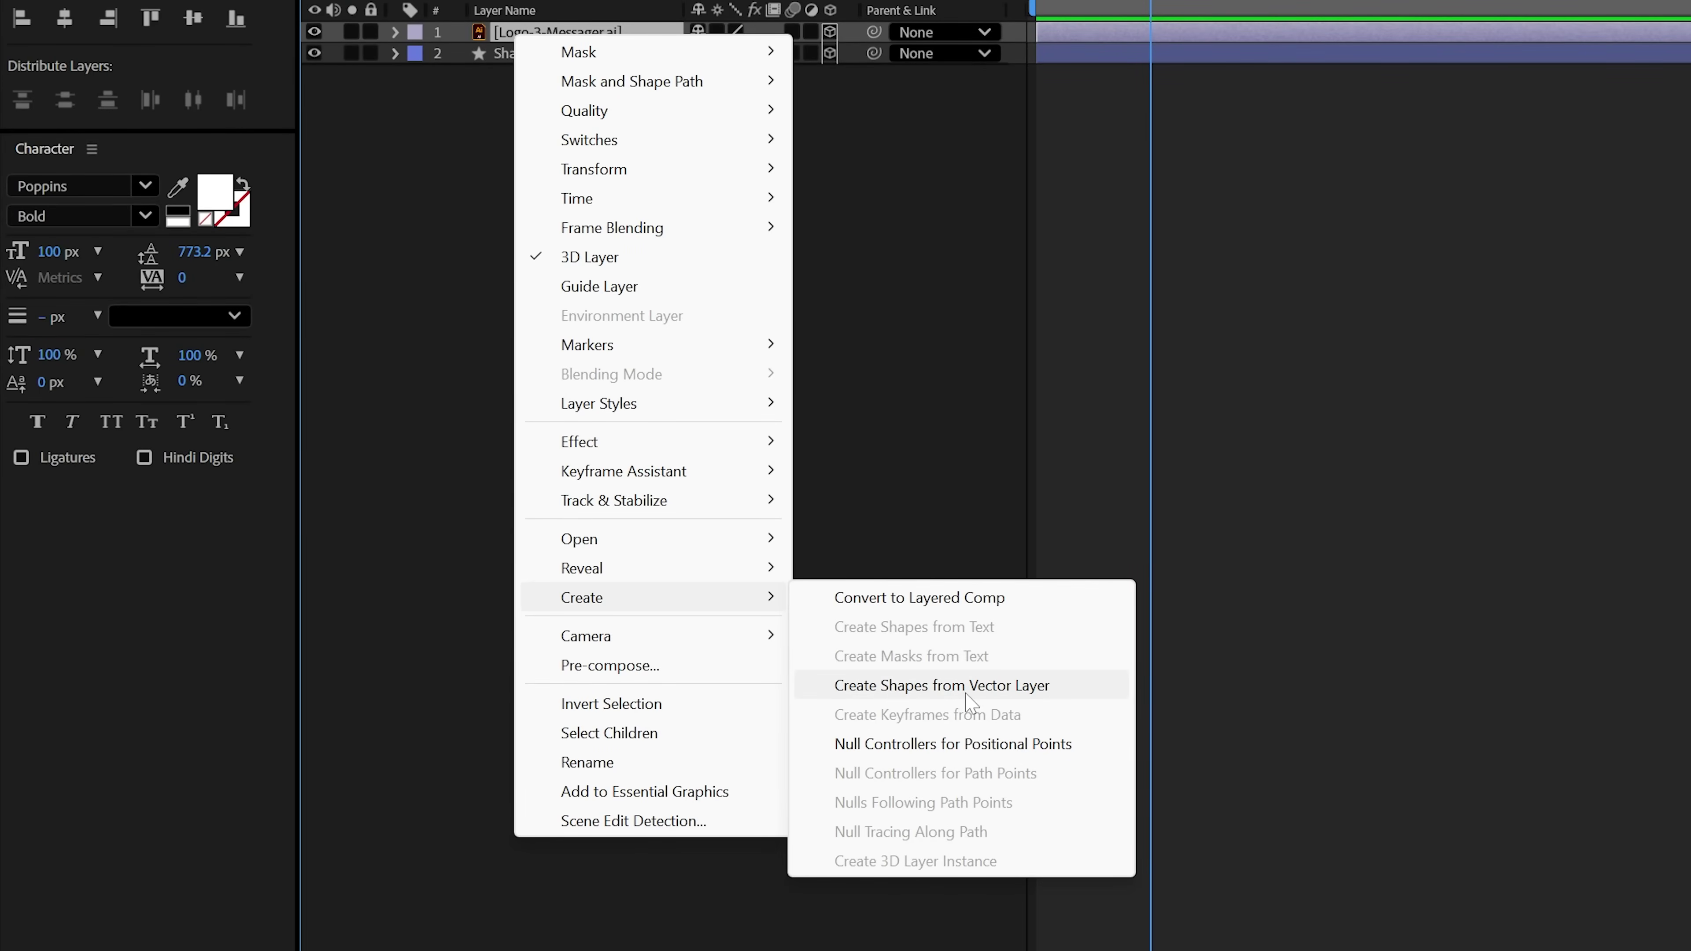
click(938, 690)
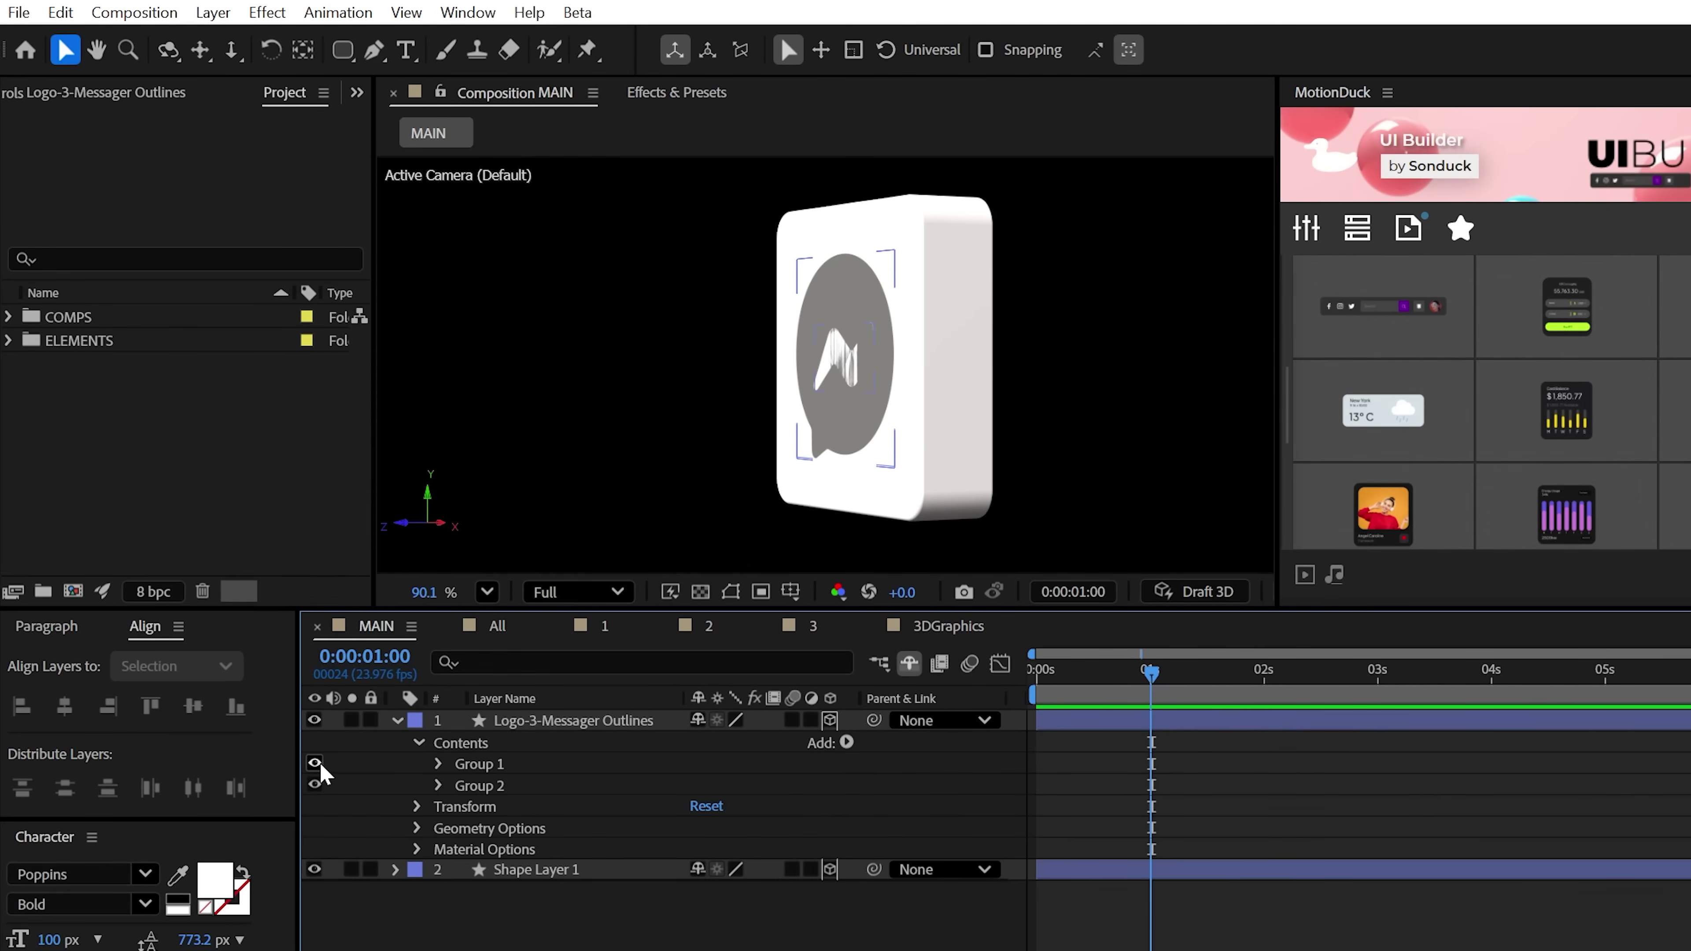
- Recolour the fill of Group 2 in Logo-3-Messager Outlines with the blue sampled from the original logo
click(315, 786)
click(315, 785)
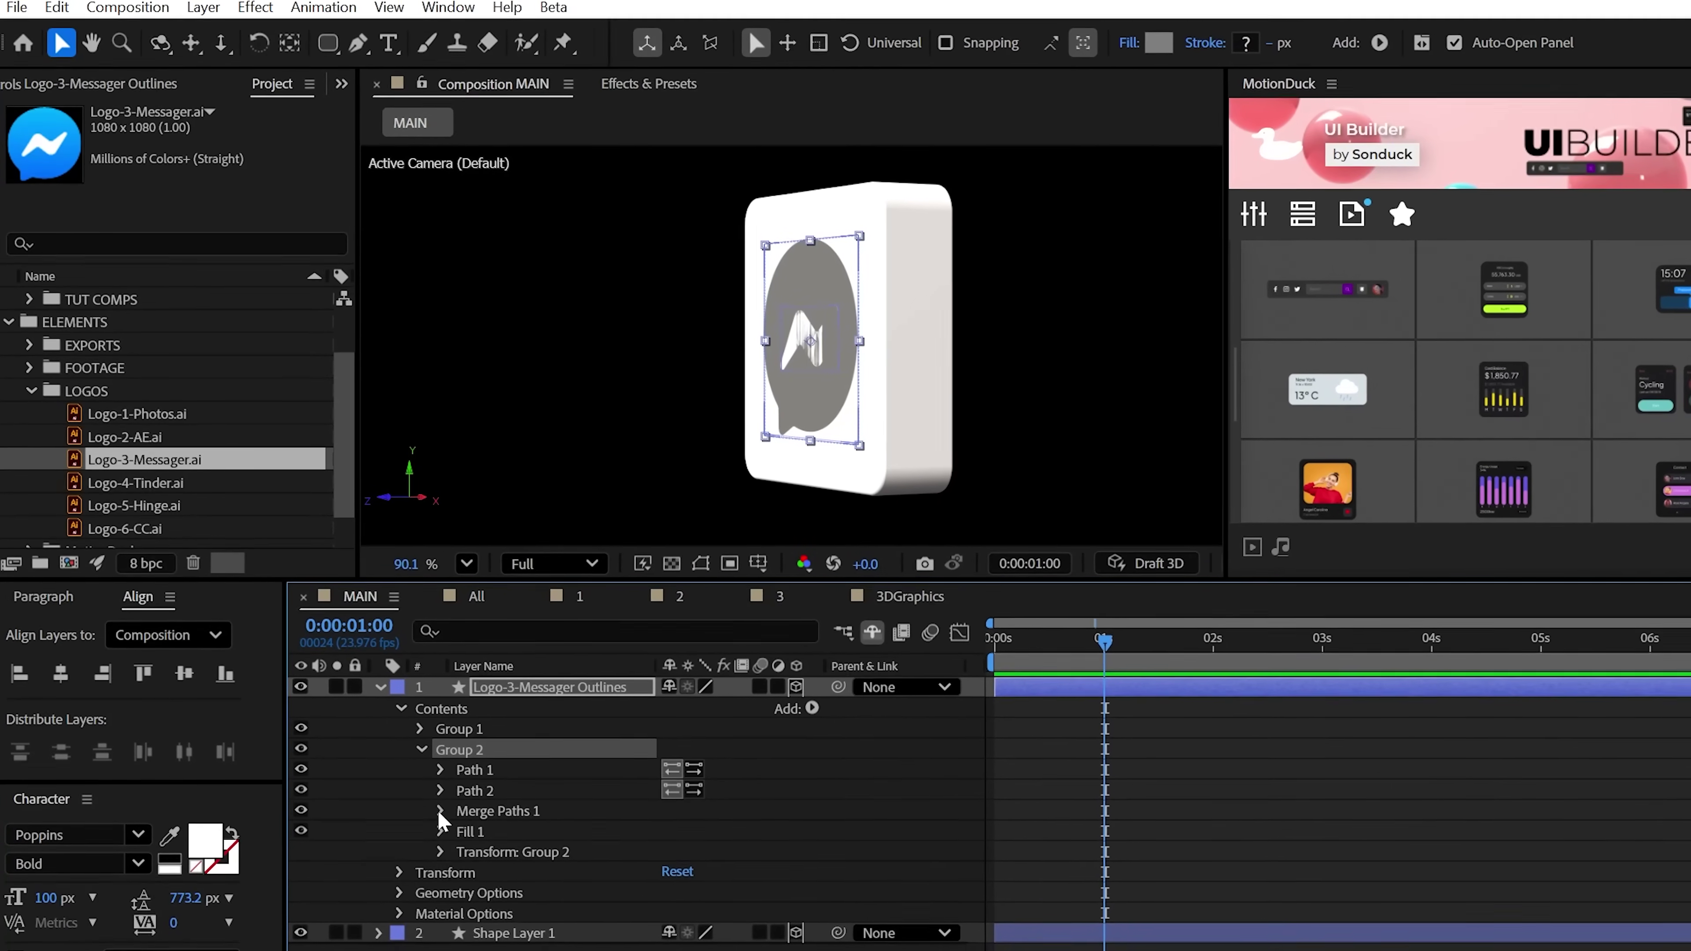
click(439, 831)
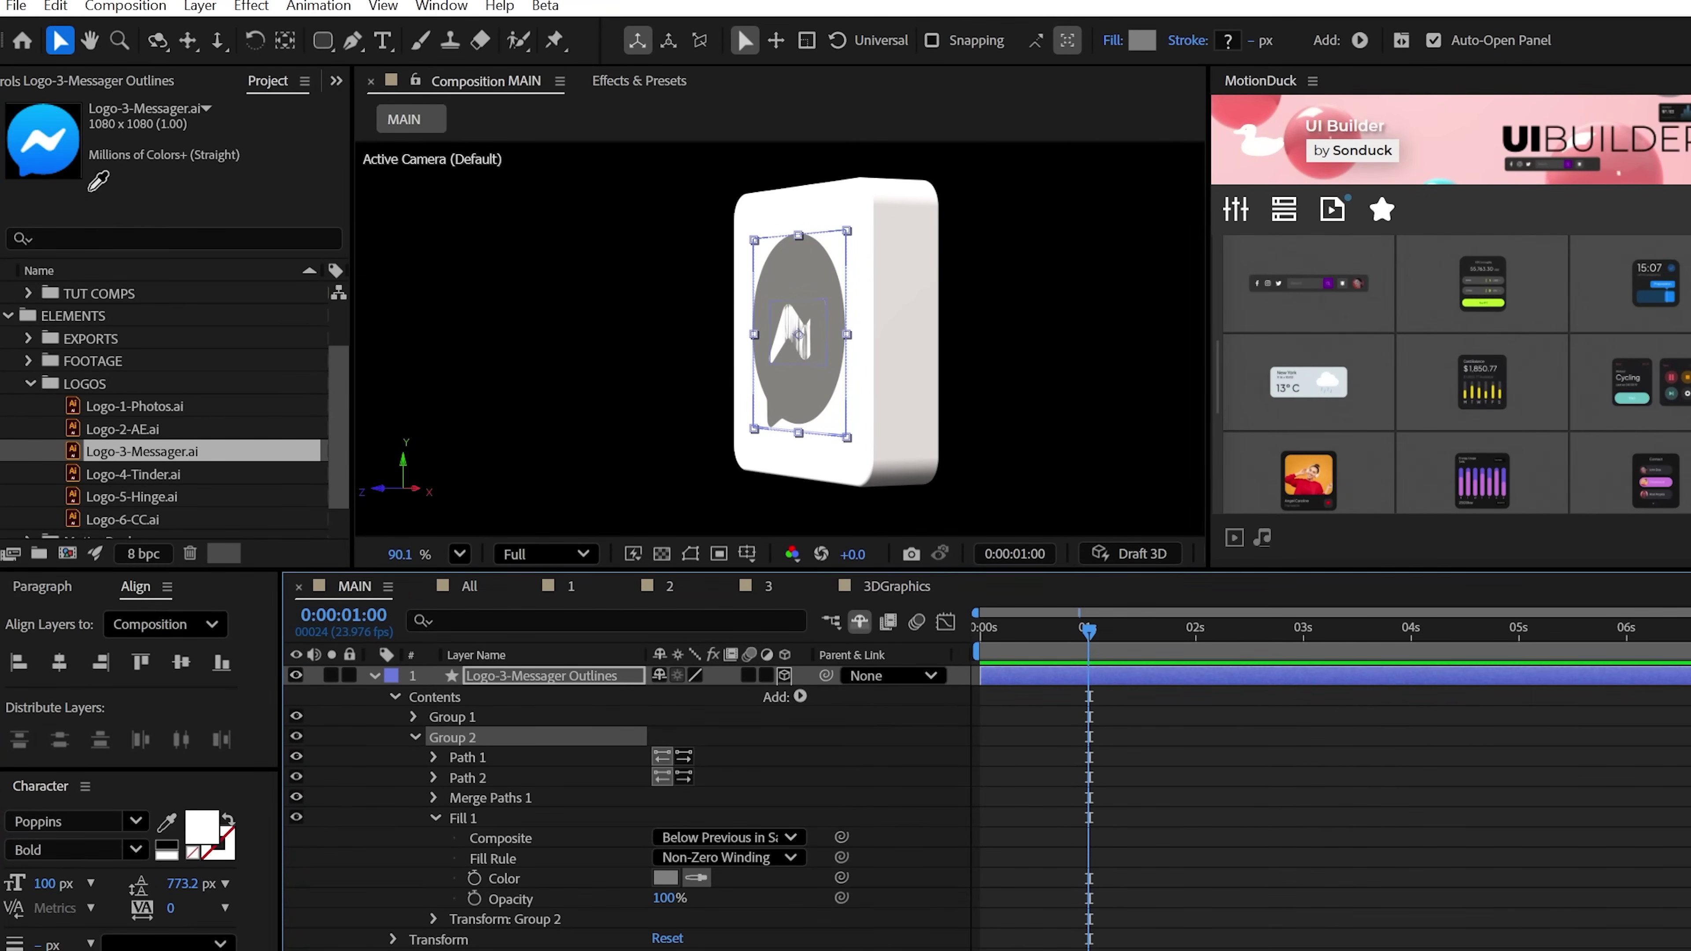
click(414, 738)
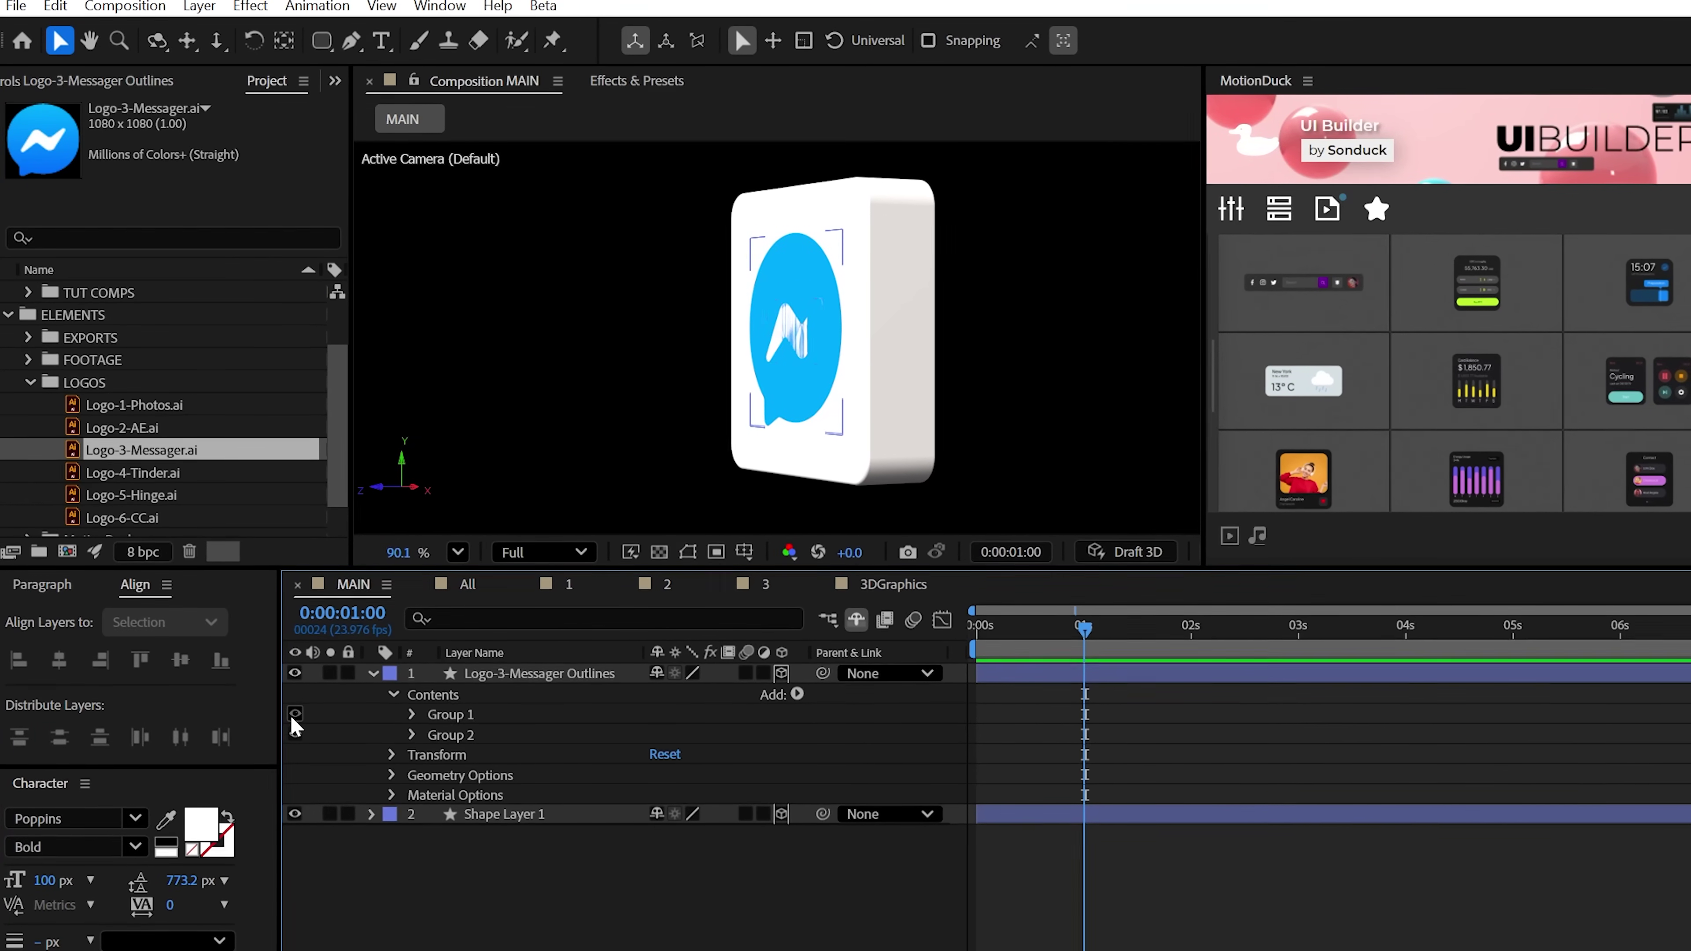
- Hide Group 1 of Logo-3-Messager Outlines and extrude the layer to a depth of 45
click(392, 770)
drag(654, 846, 703, 843)
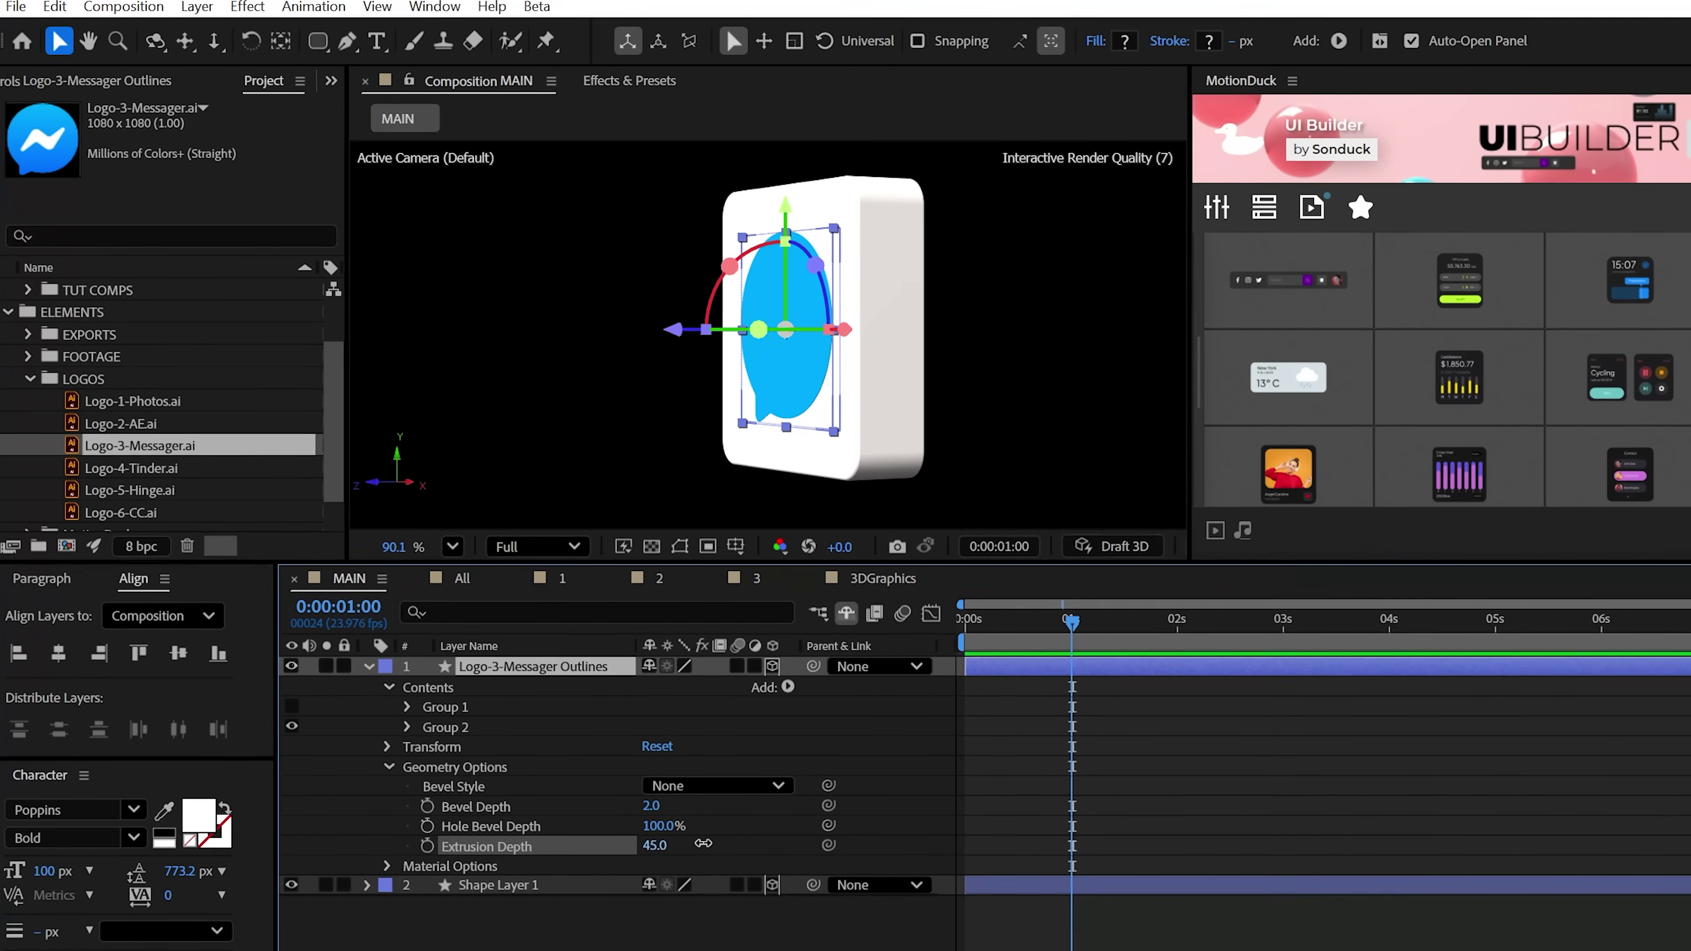
key(p)
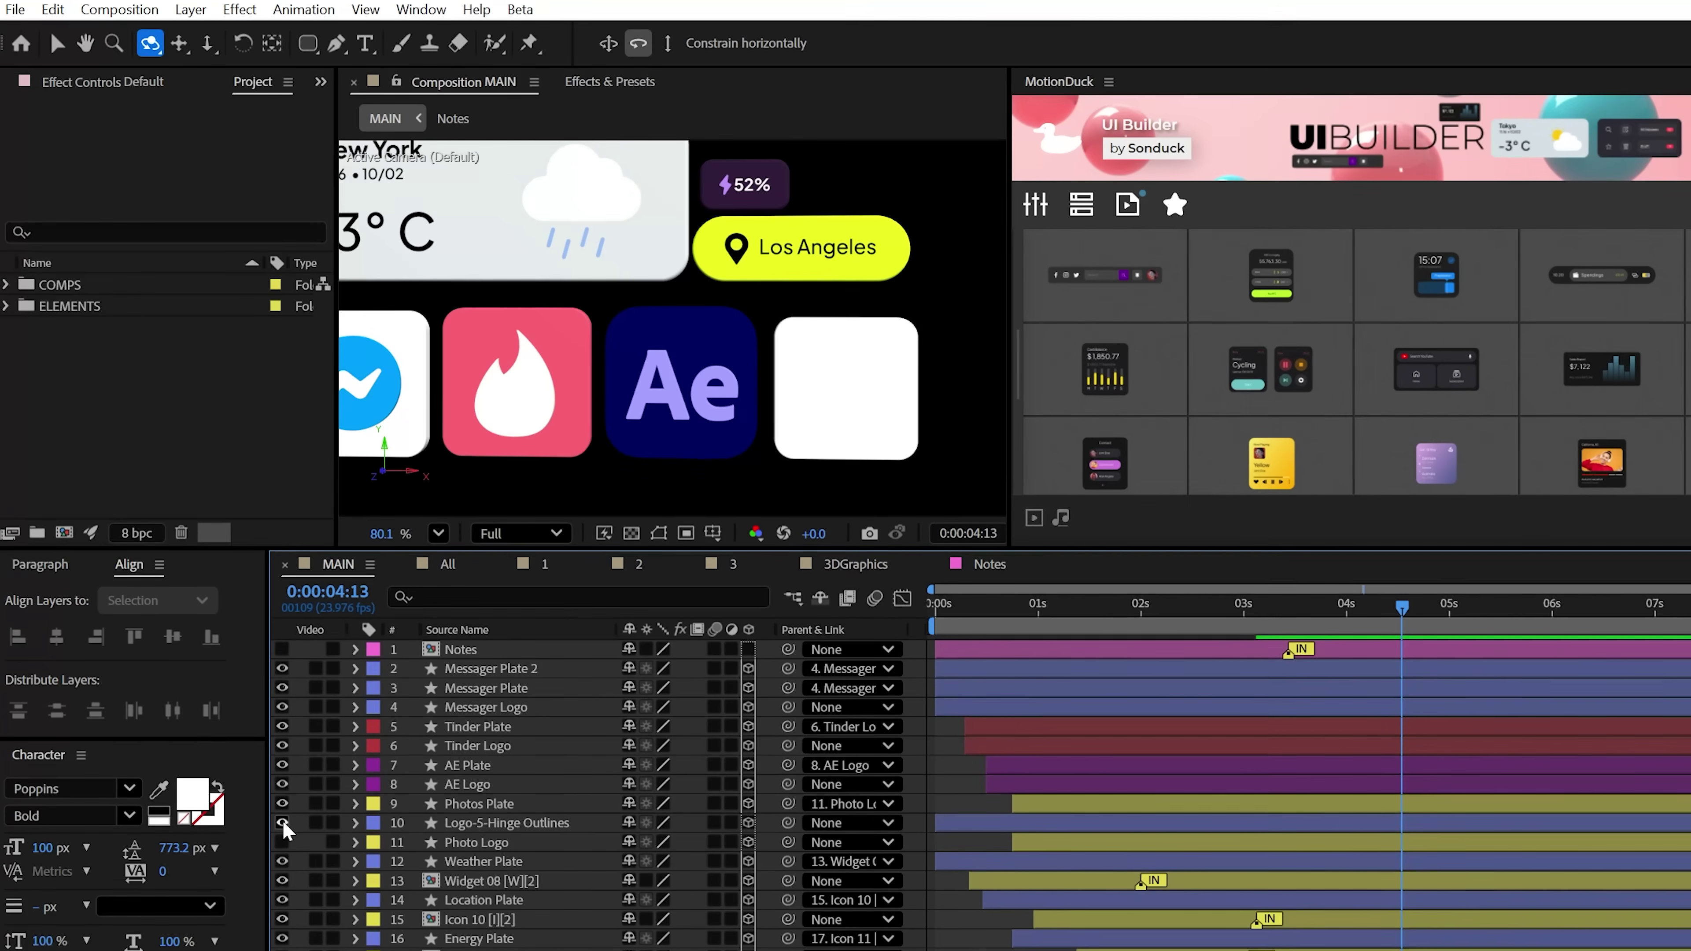
- Move the Notes layer to the side of the app icons by lowering its X position
drag(607, 364, 670, 366)
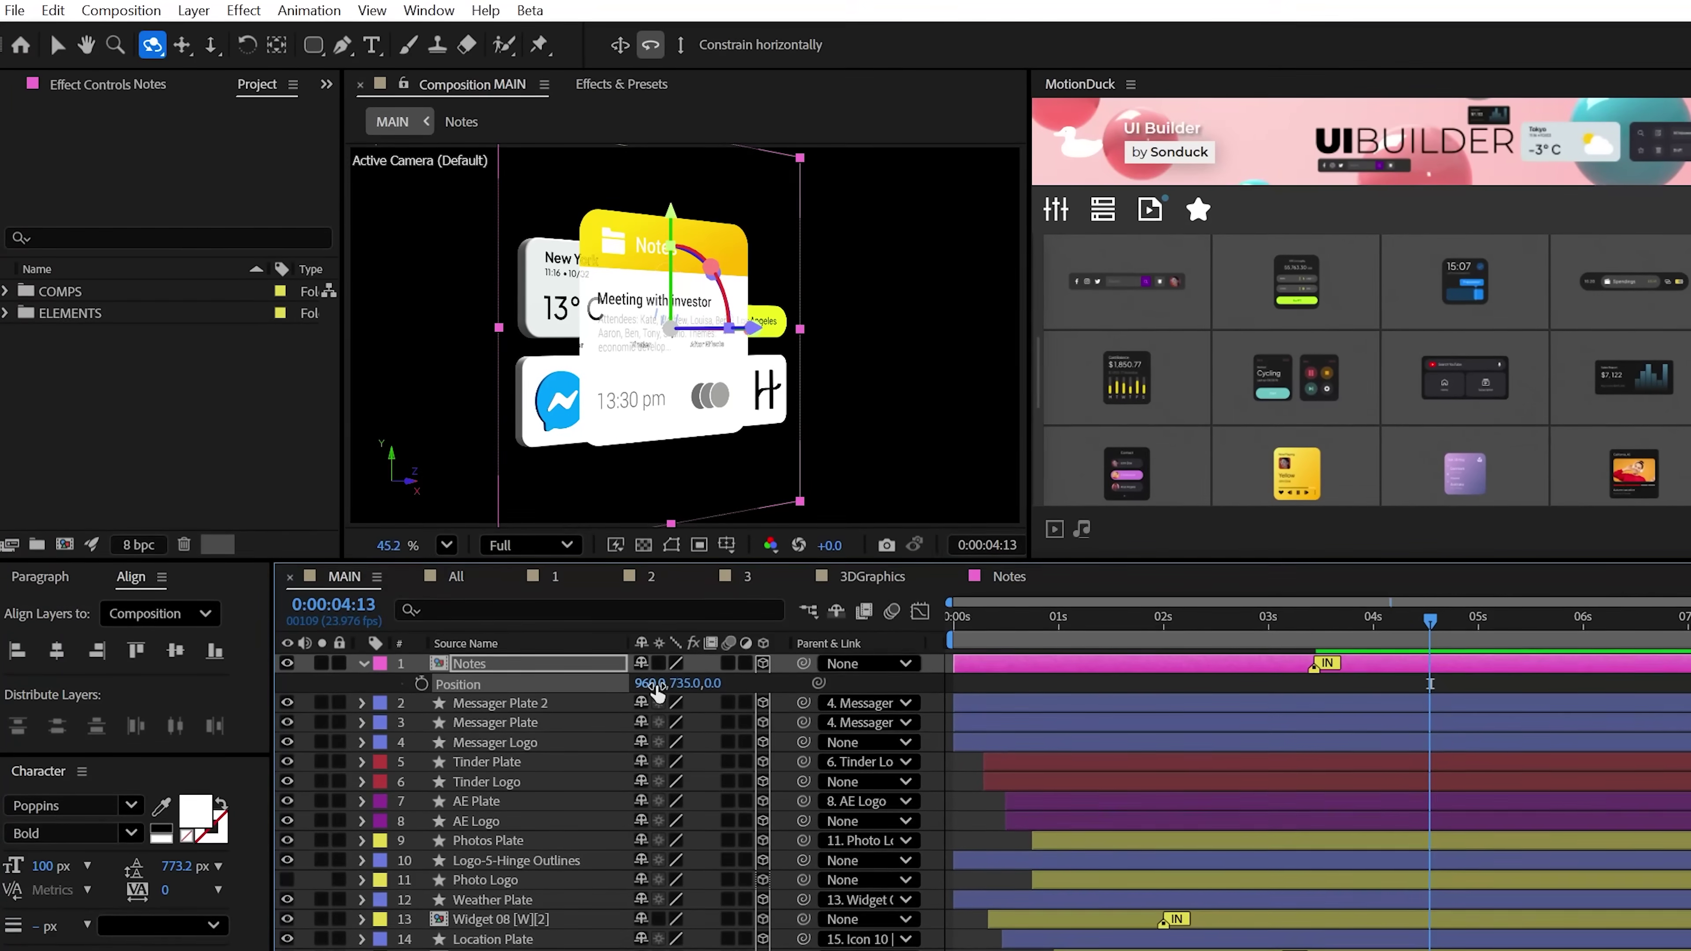
drag(655, 688, 598, 684)
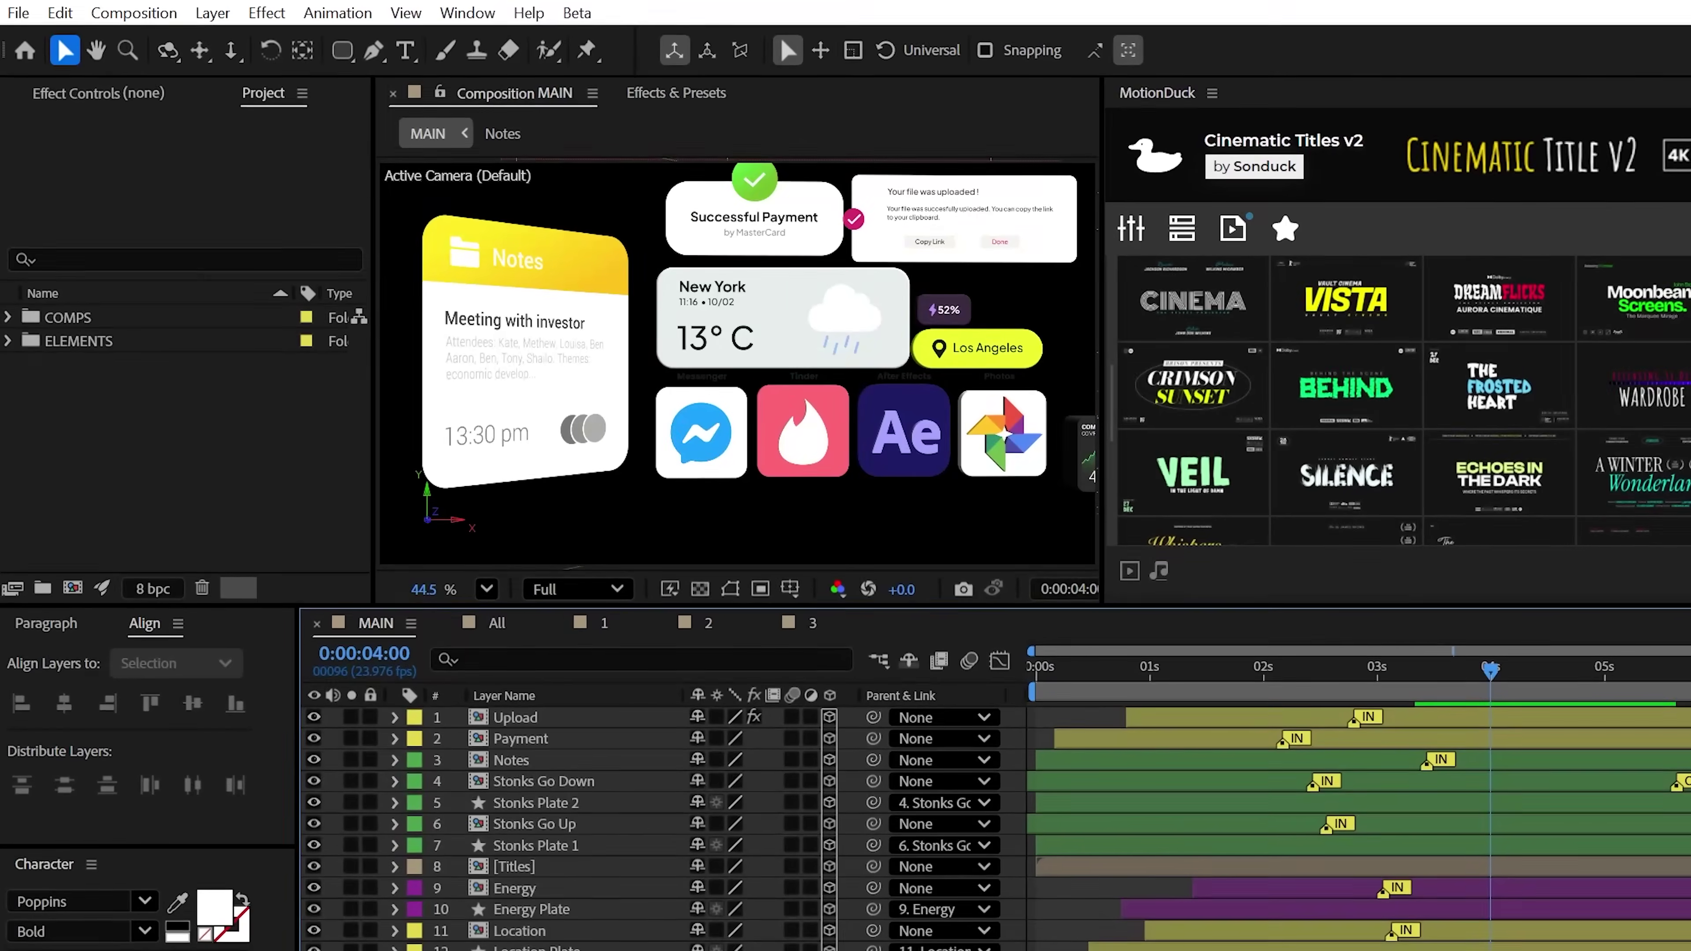
- Pre-compose all layers of the MAIN composition into a composition named Graphics
key(ctrl+a)
click(213, 13)
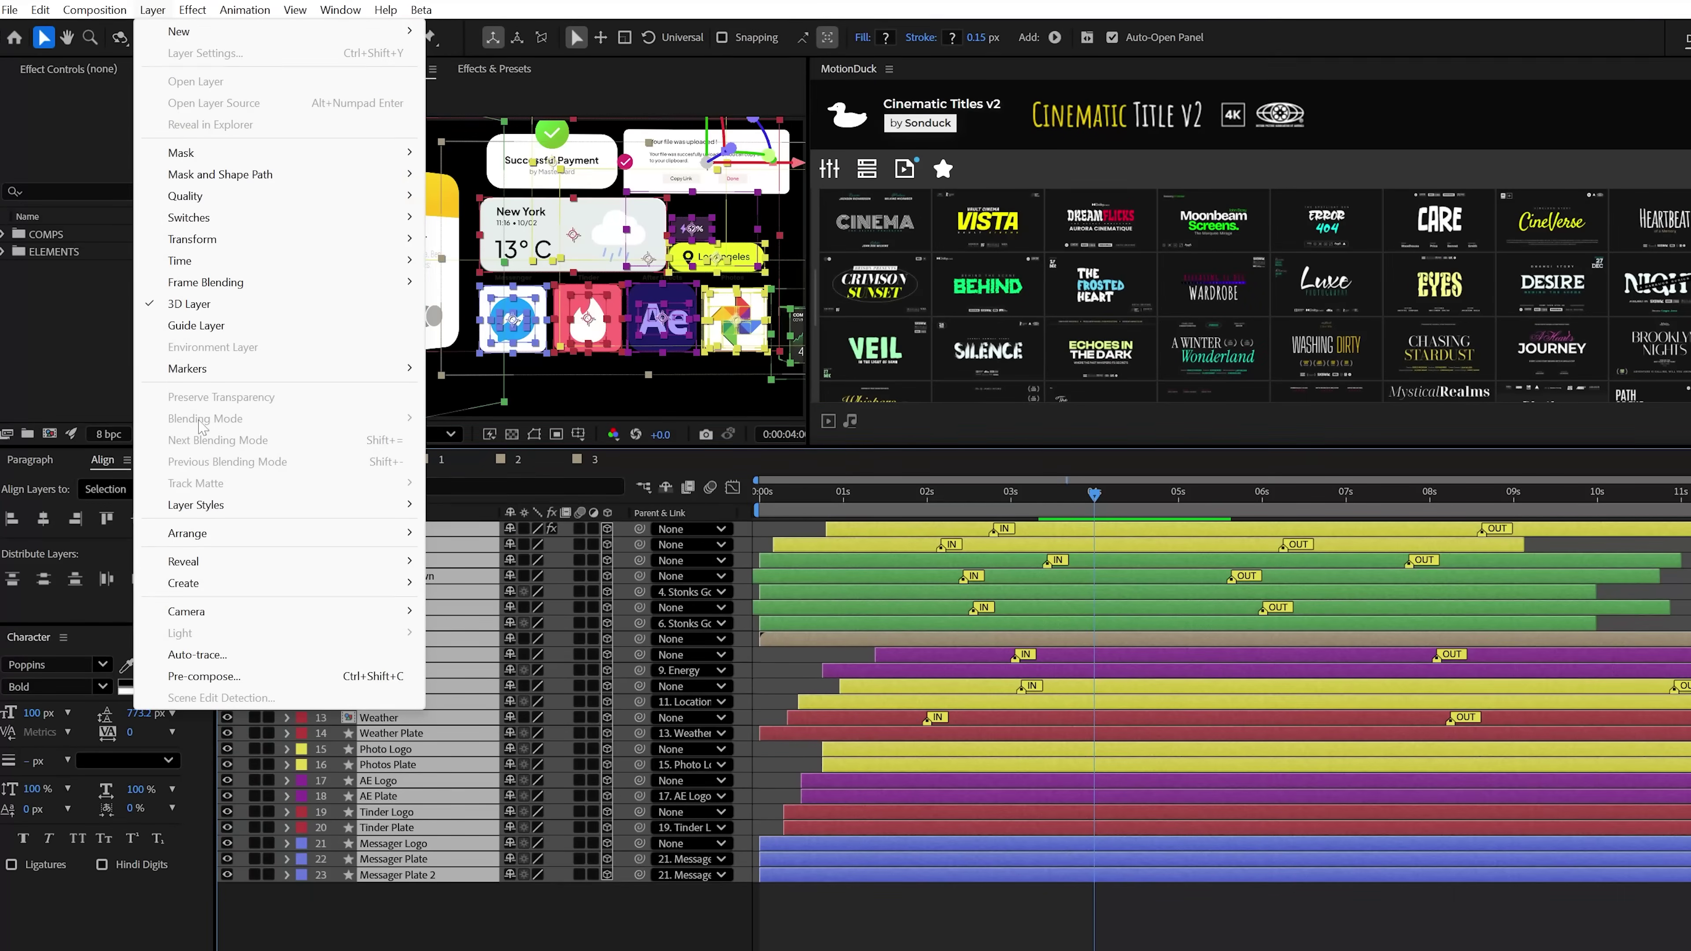
click(288, 915)
text(Graphics)
key(Return)
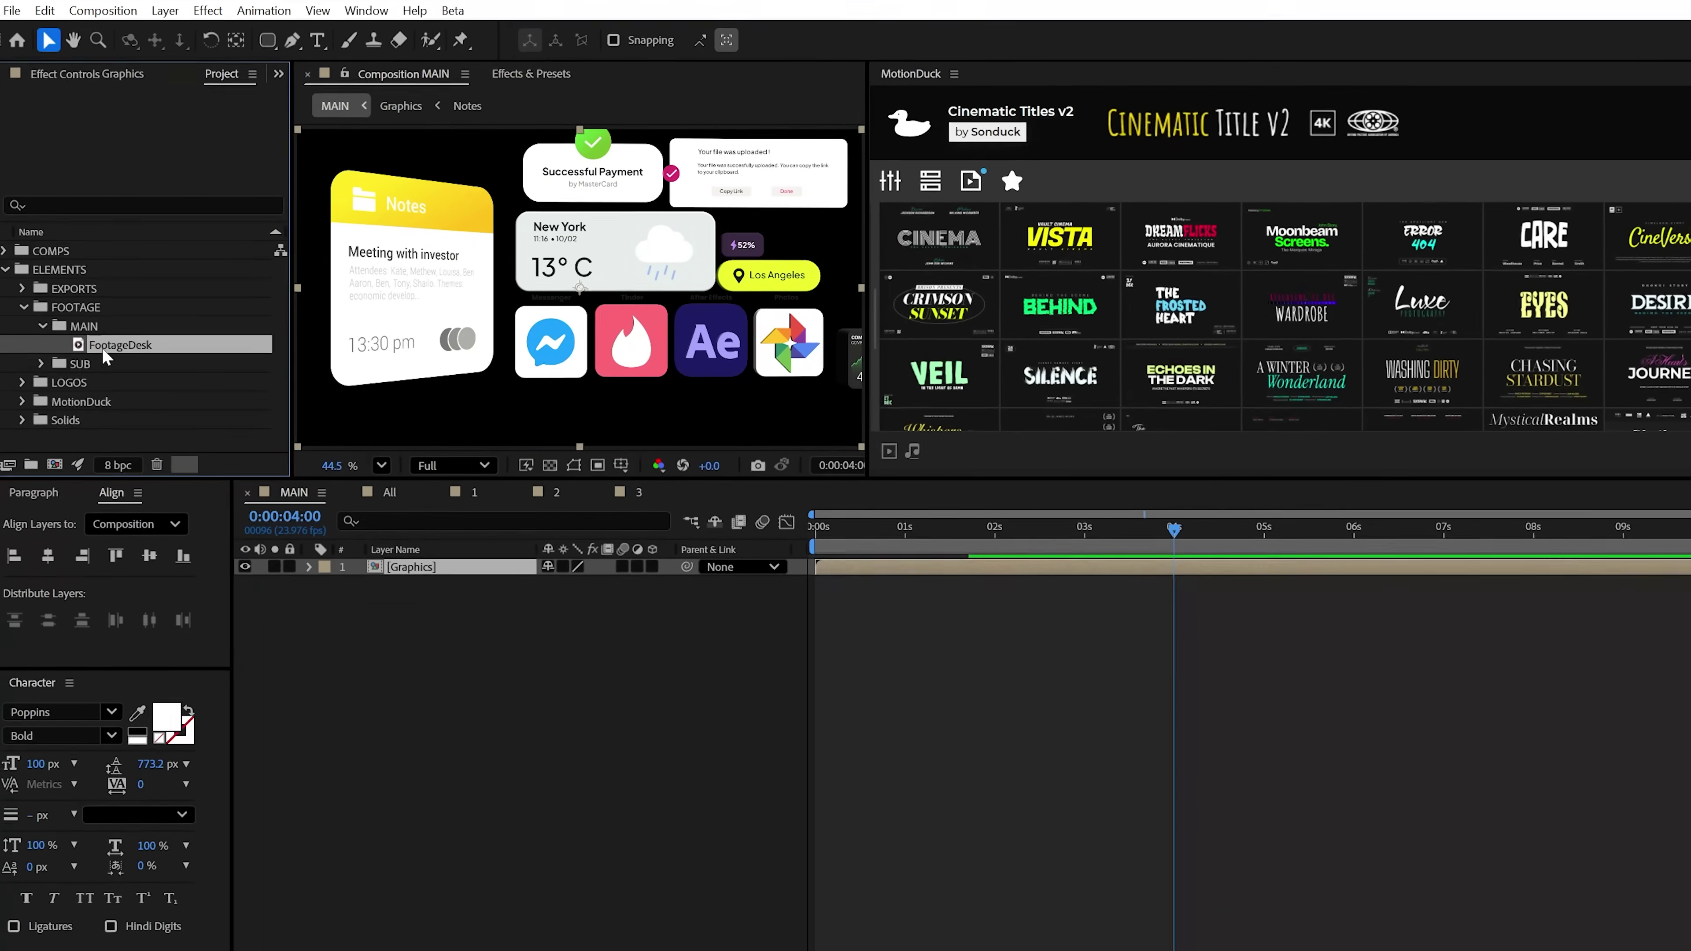
- Add the FootageDesk clip beneath the Graphics layer and play back the composition
drag(111, 322, 412, 543)
click(949, 623)
key(space)
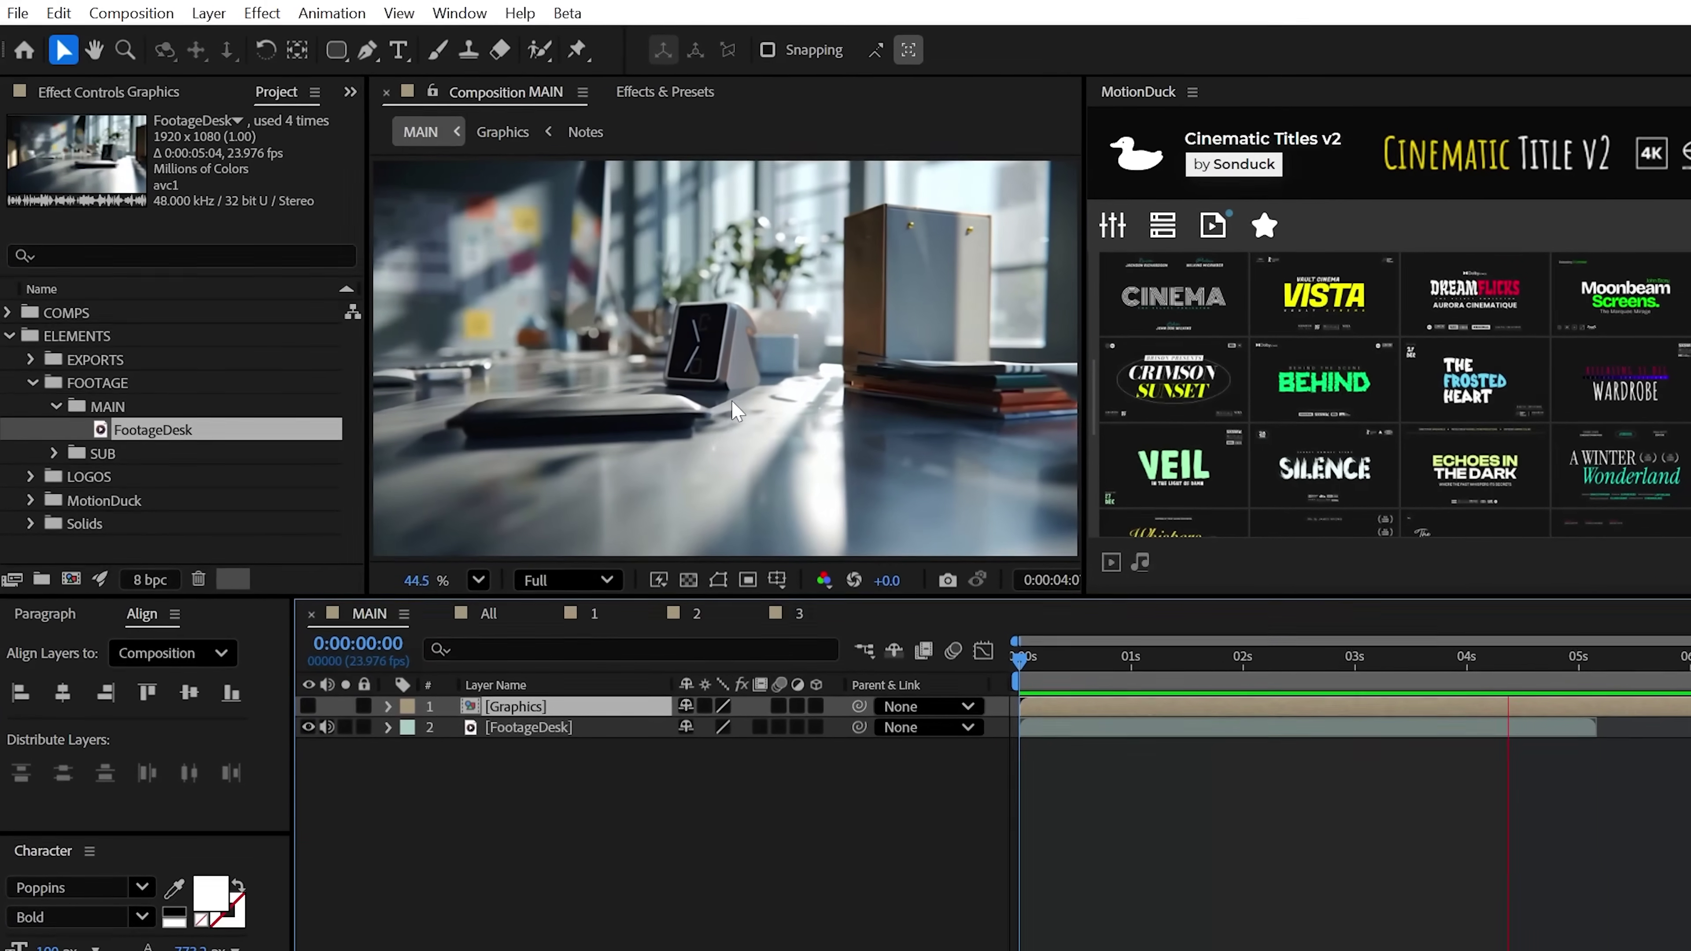
- Show the Graphics layer over the footage and enable its 3D and Collapse Transformations switches
click(304, 695)
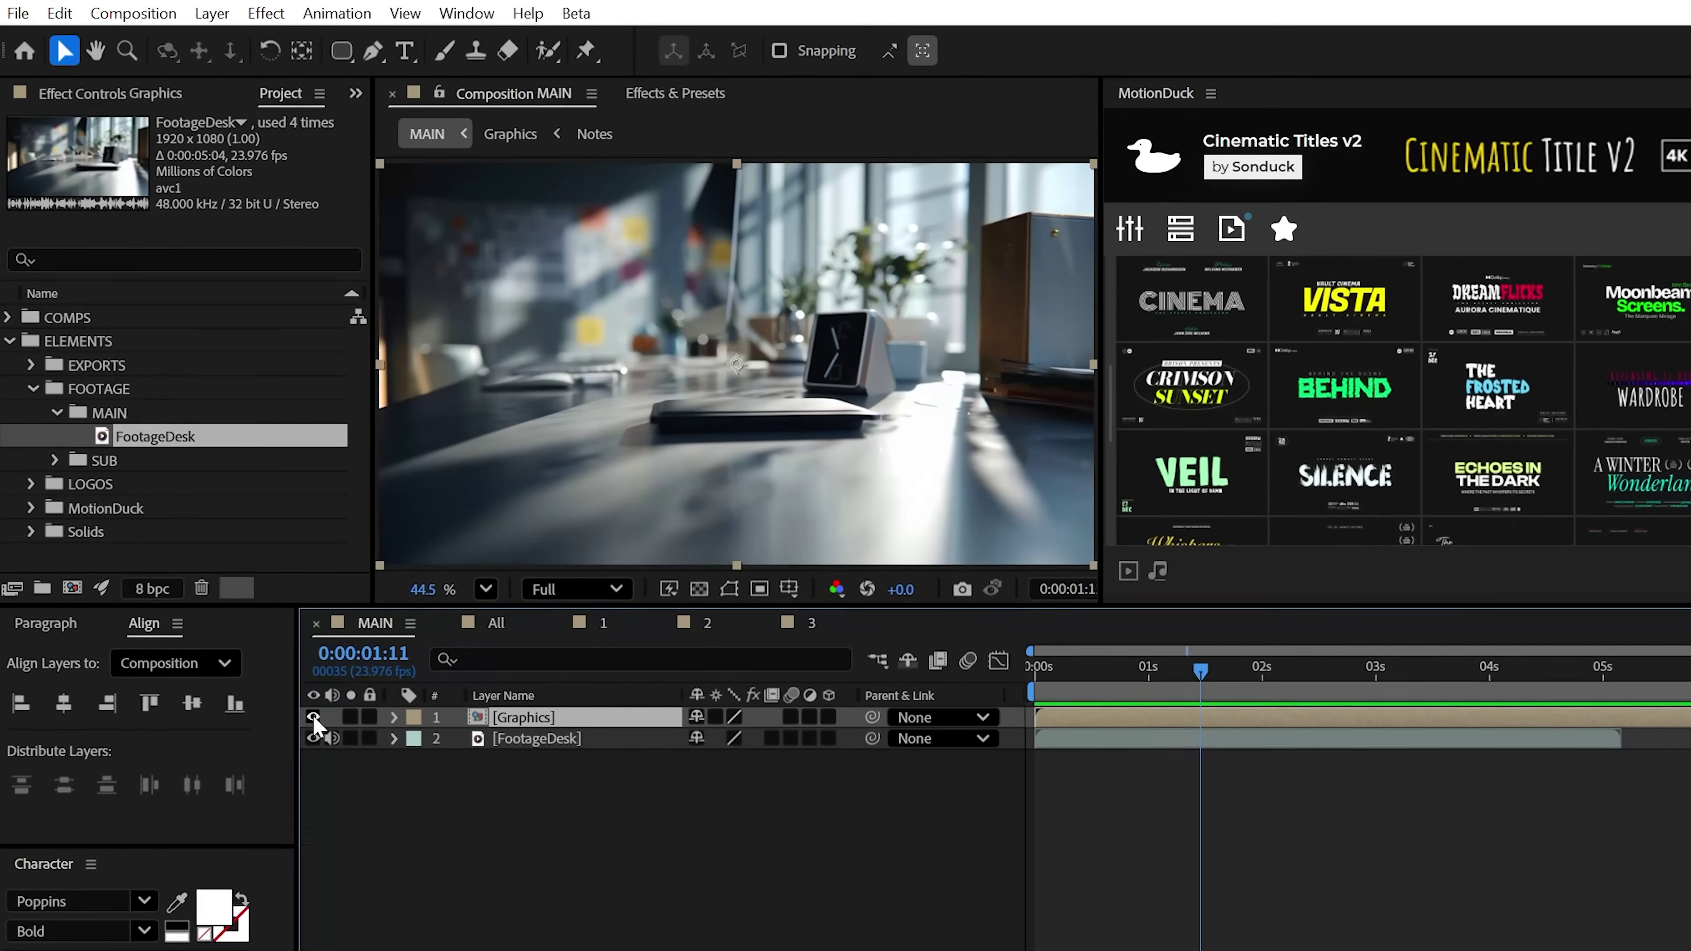
click(313, 718)
click(829, 718)
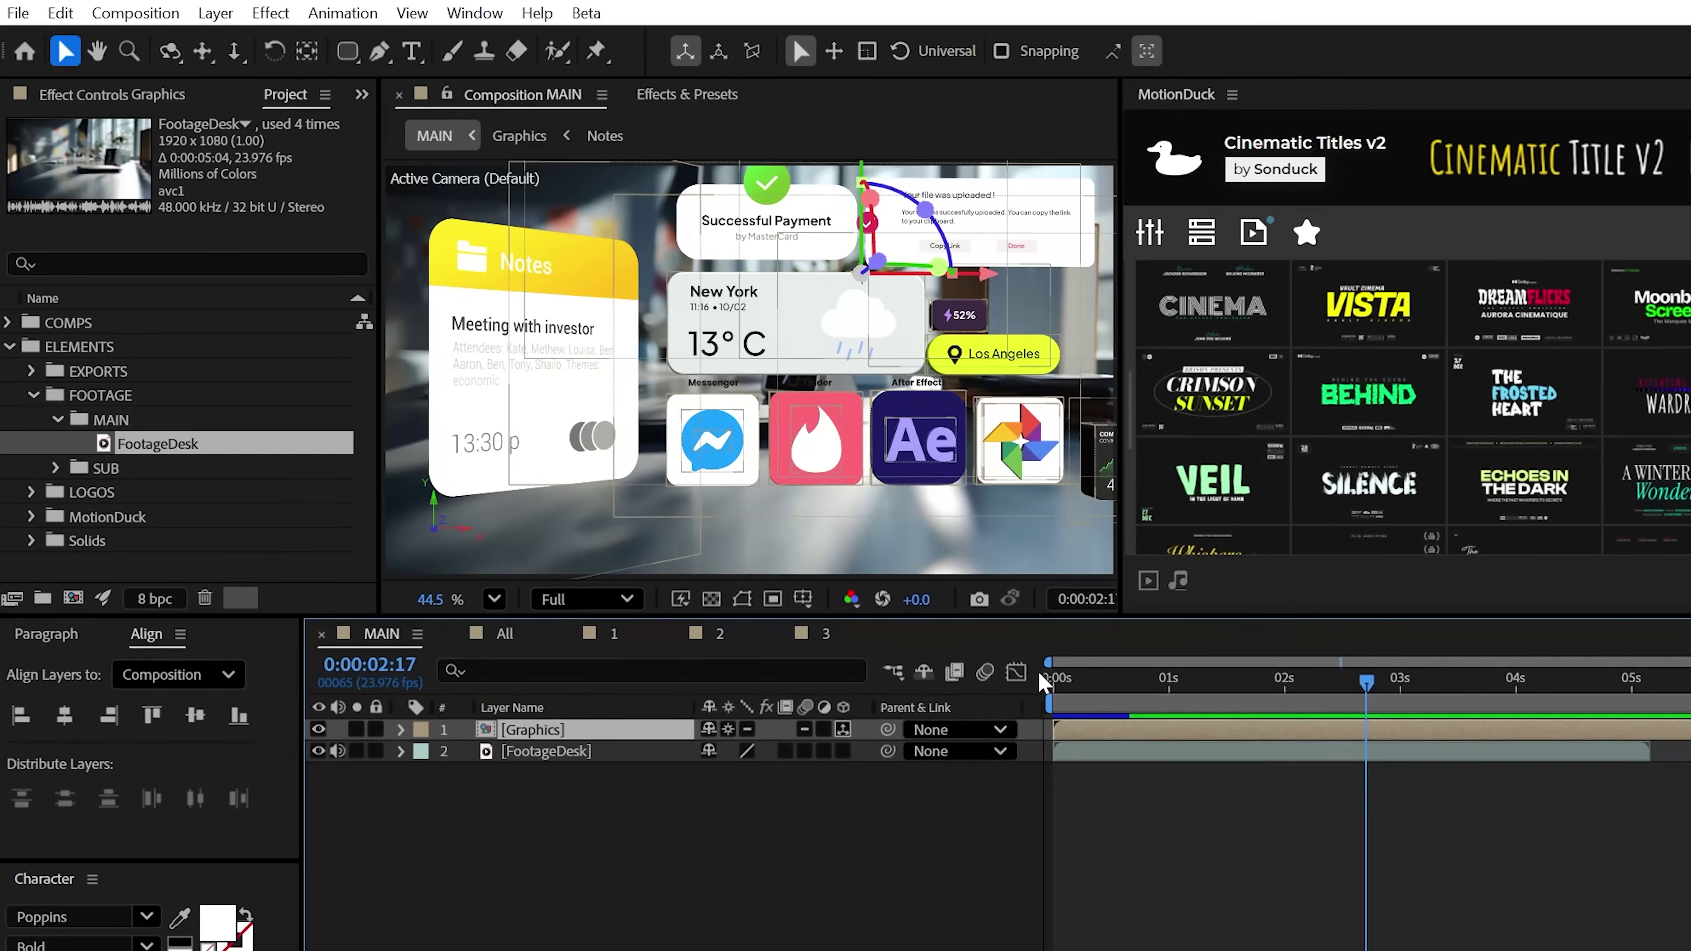
- Hide the Graphics layer and apply the 3D Camera Tracker effect to the FootageDesk layer
click(318, 729)
click(550, 752)
click(687, 94)
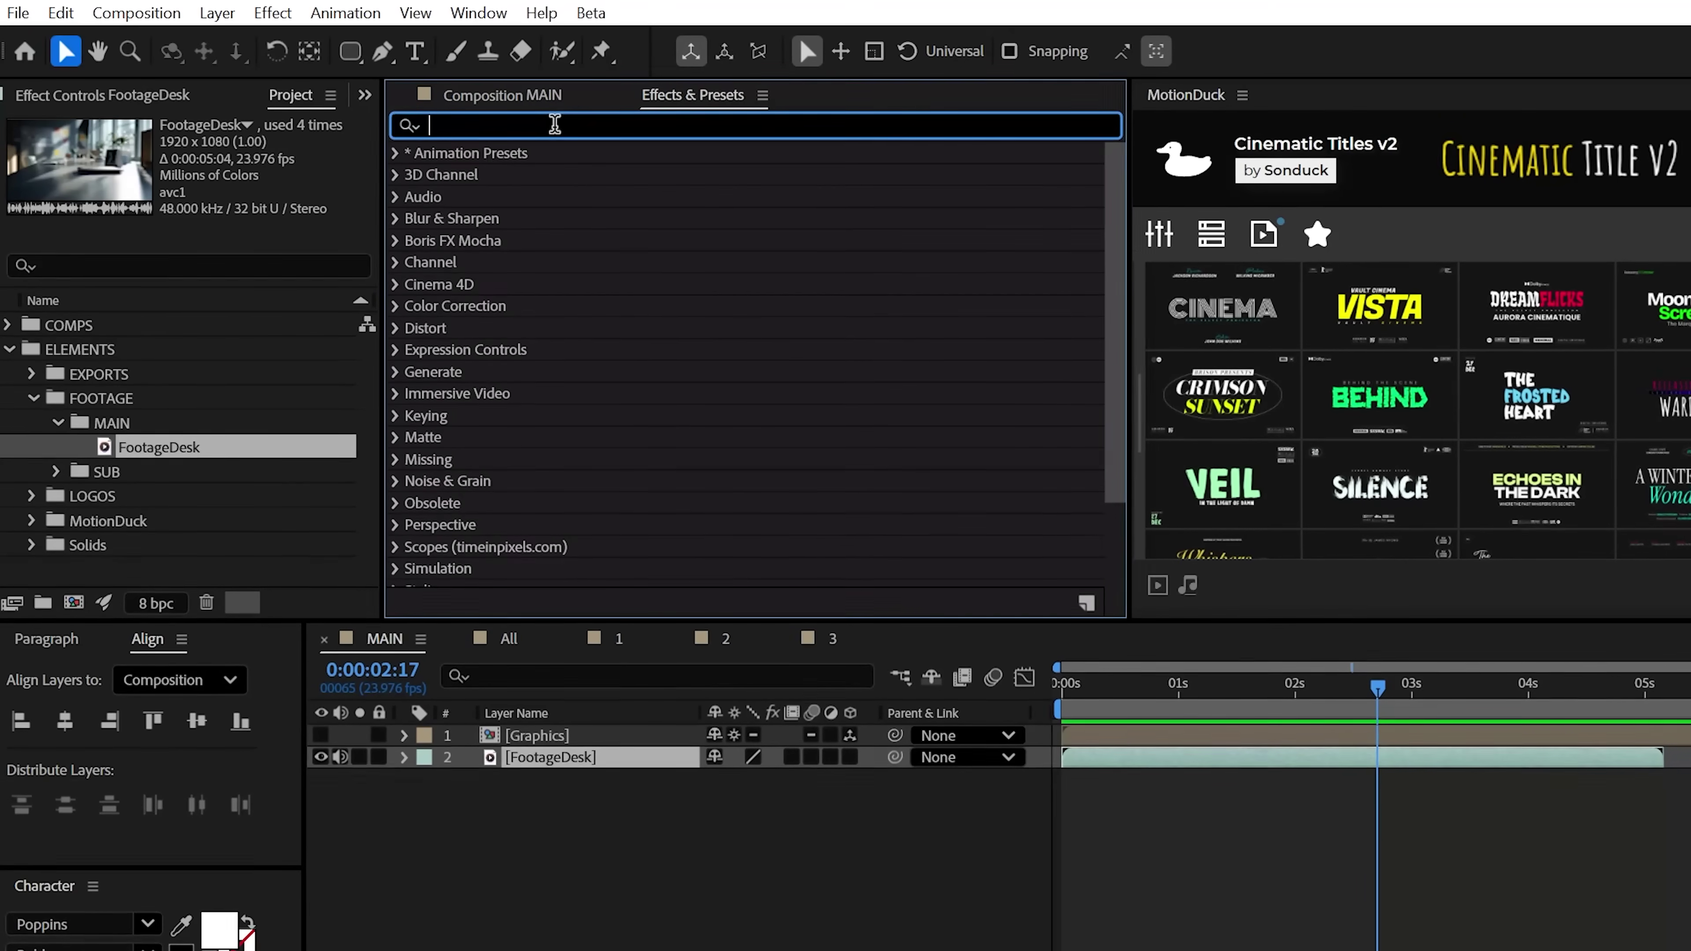
click(555, 124)
text(3)
text(D Ca)
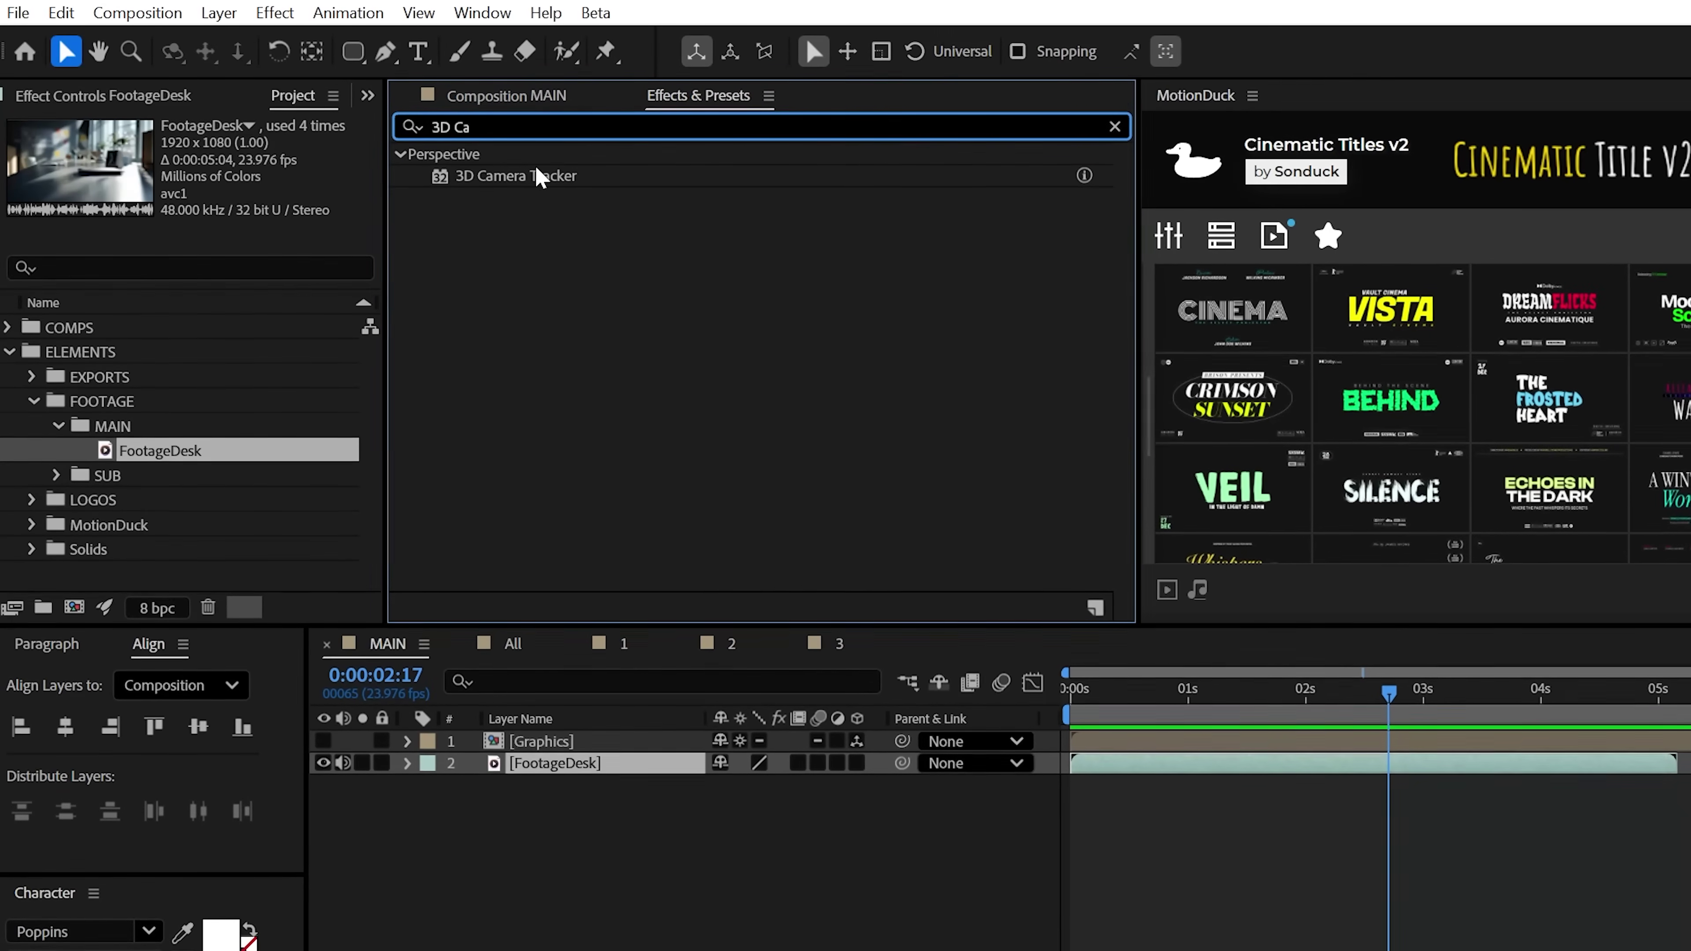
drag(526, 776, 527, 773)
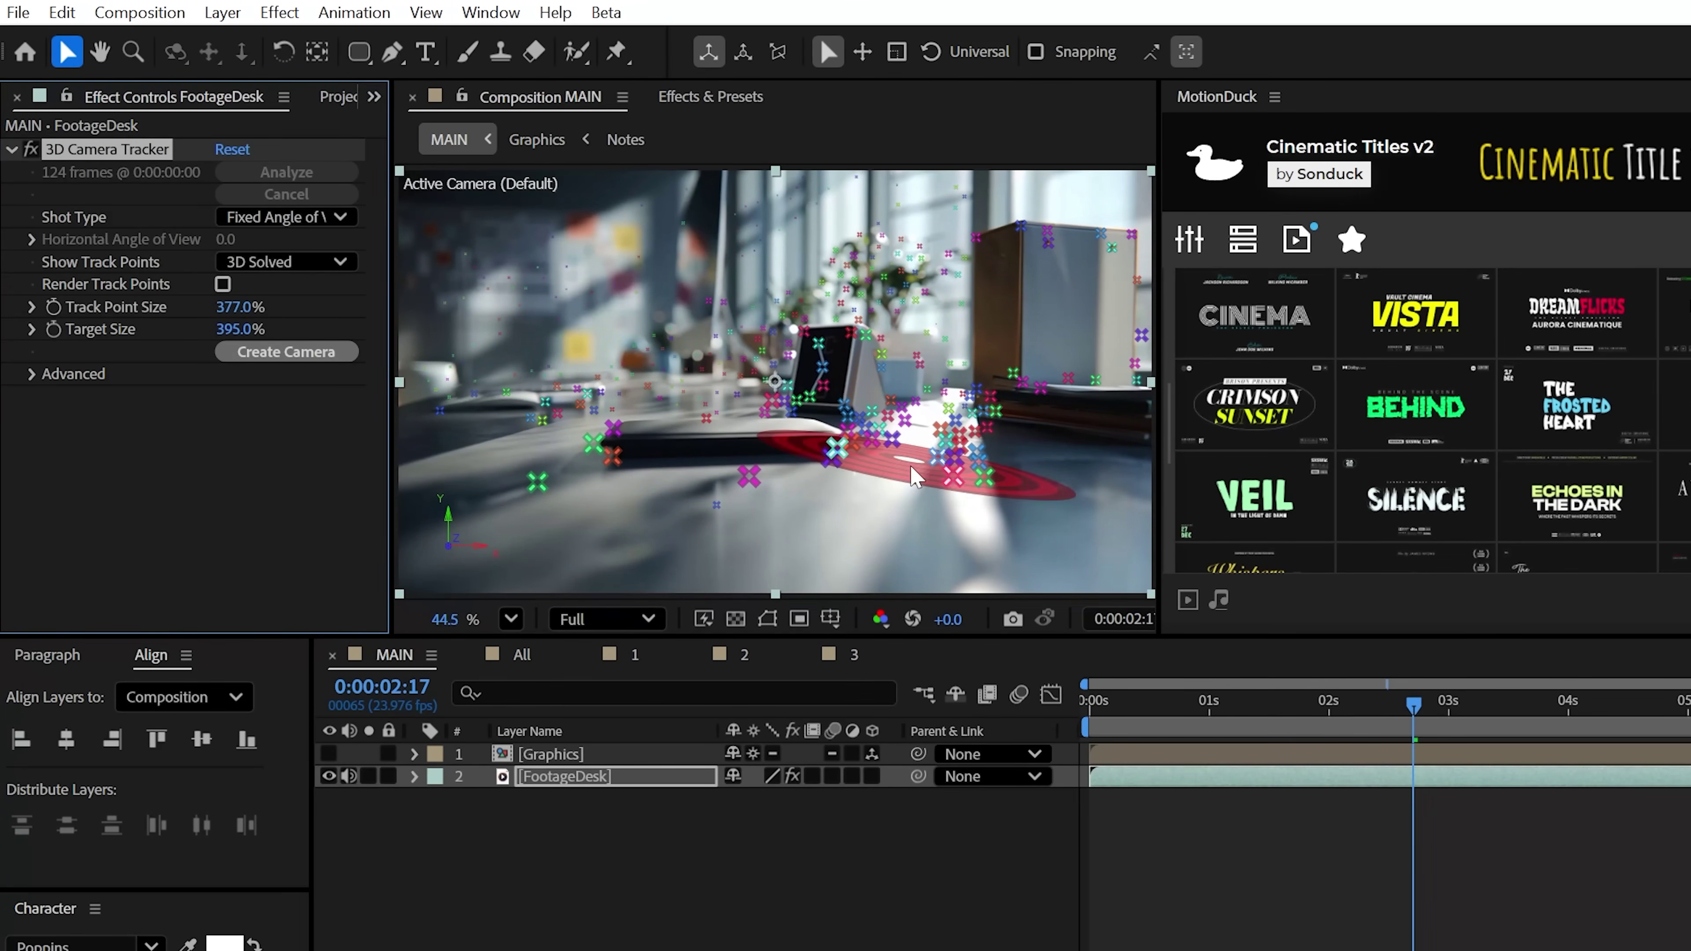
- Copy the Position of Shadow Catcher 1 onto the Graphics layer to place the graphics on the desk
scroll(916, 466, up, 3)
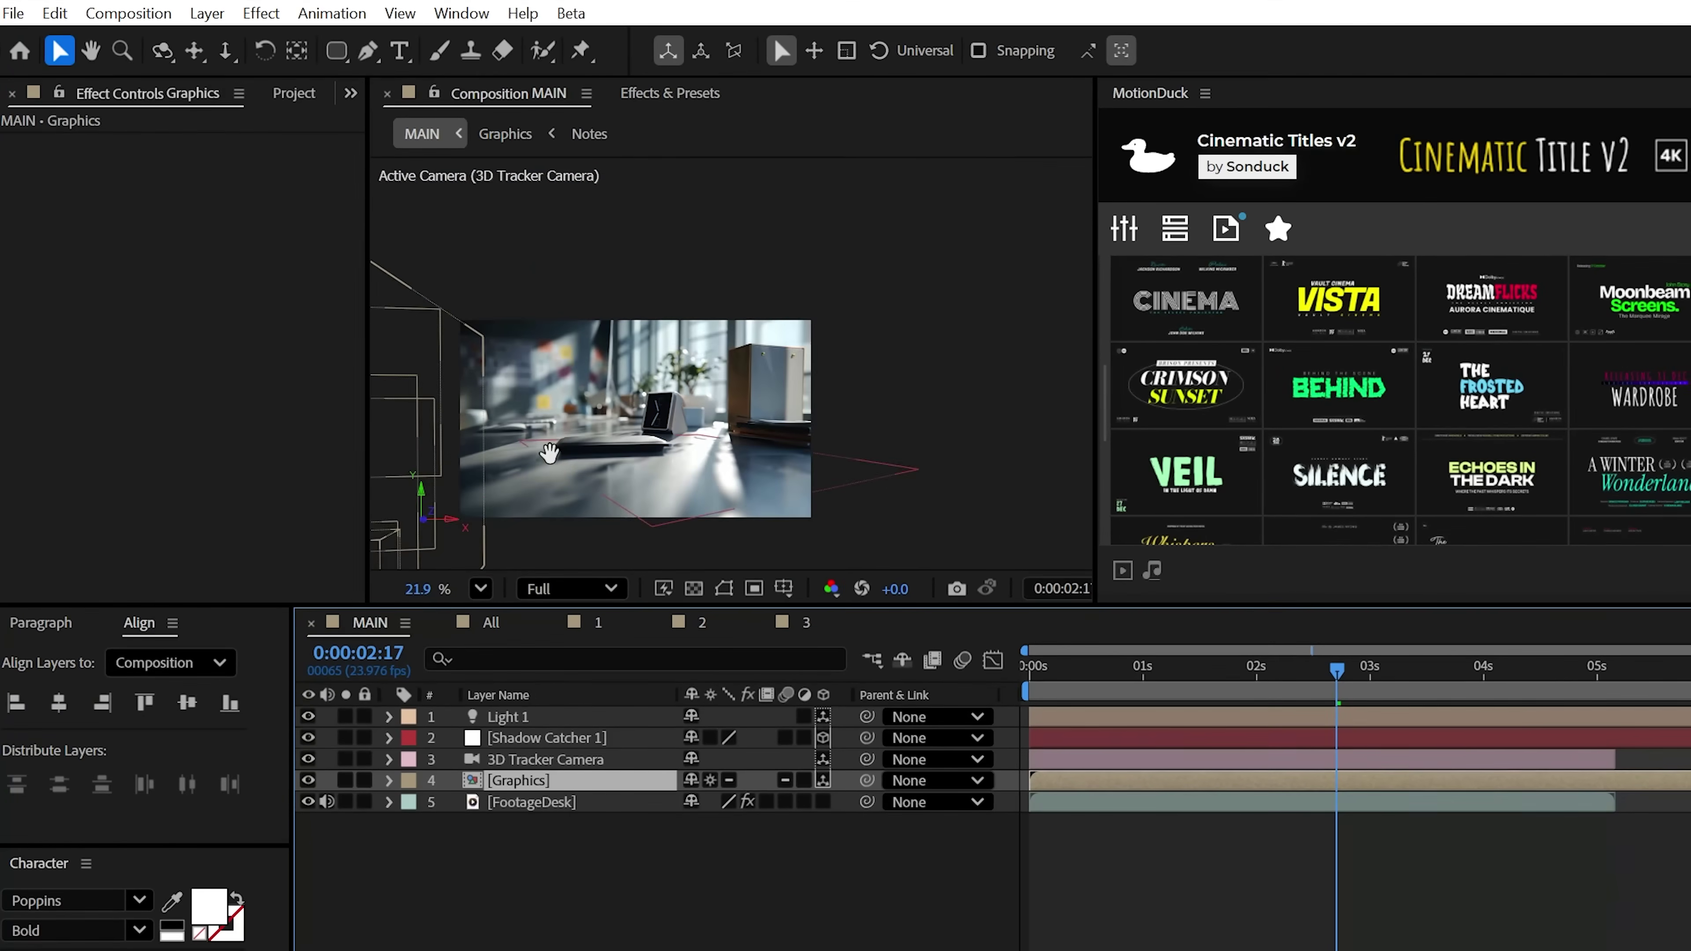
key(v)
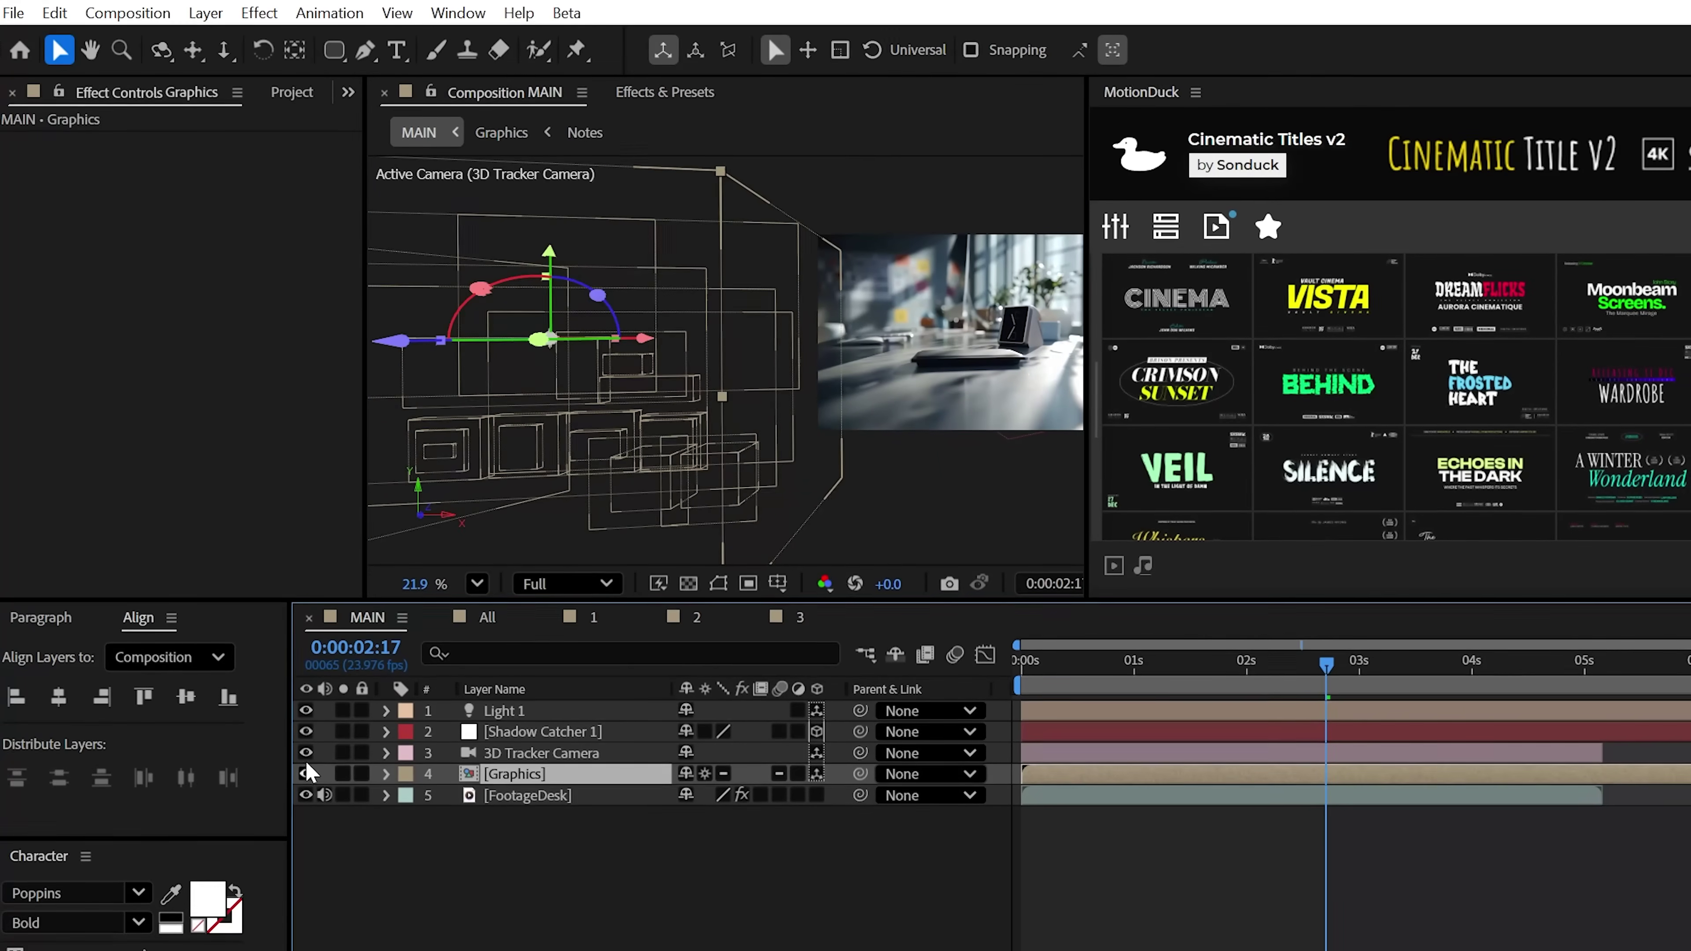
click(480, 587)
click(503, 619)
click(447, 739)
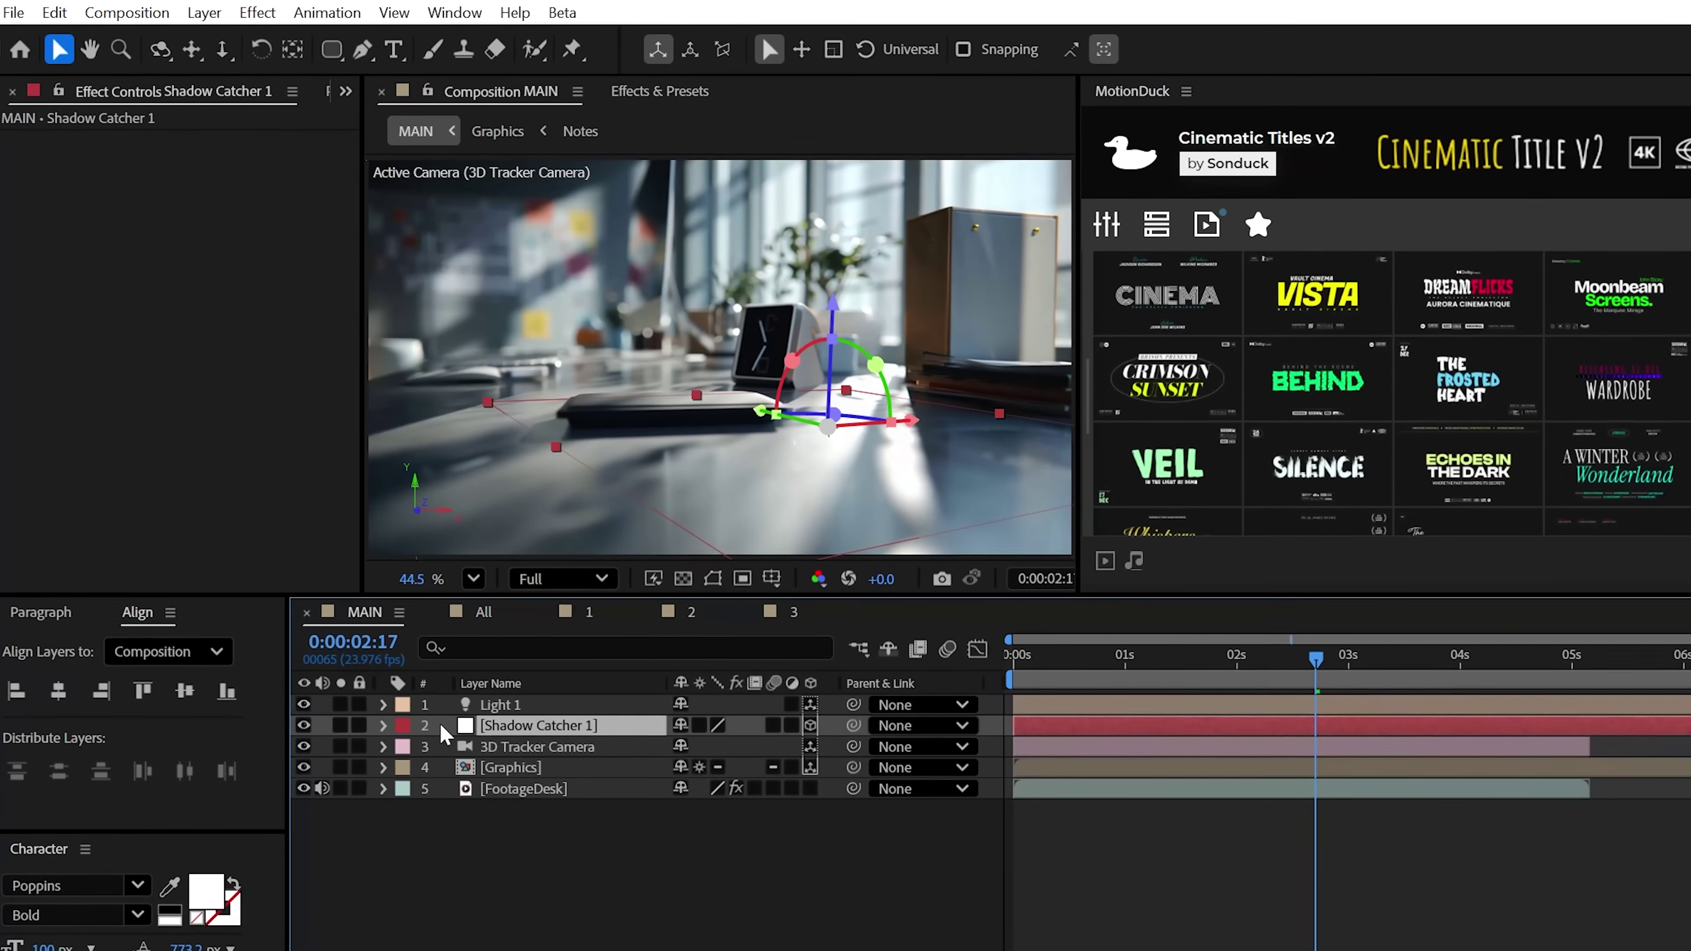
key(p)
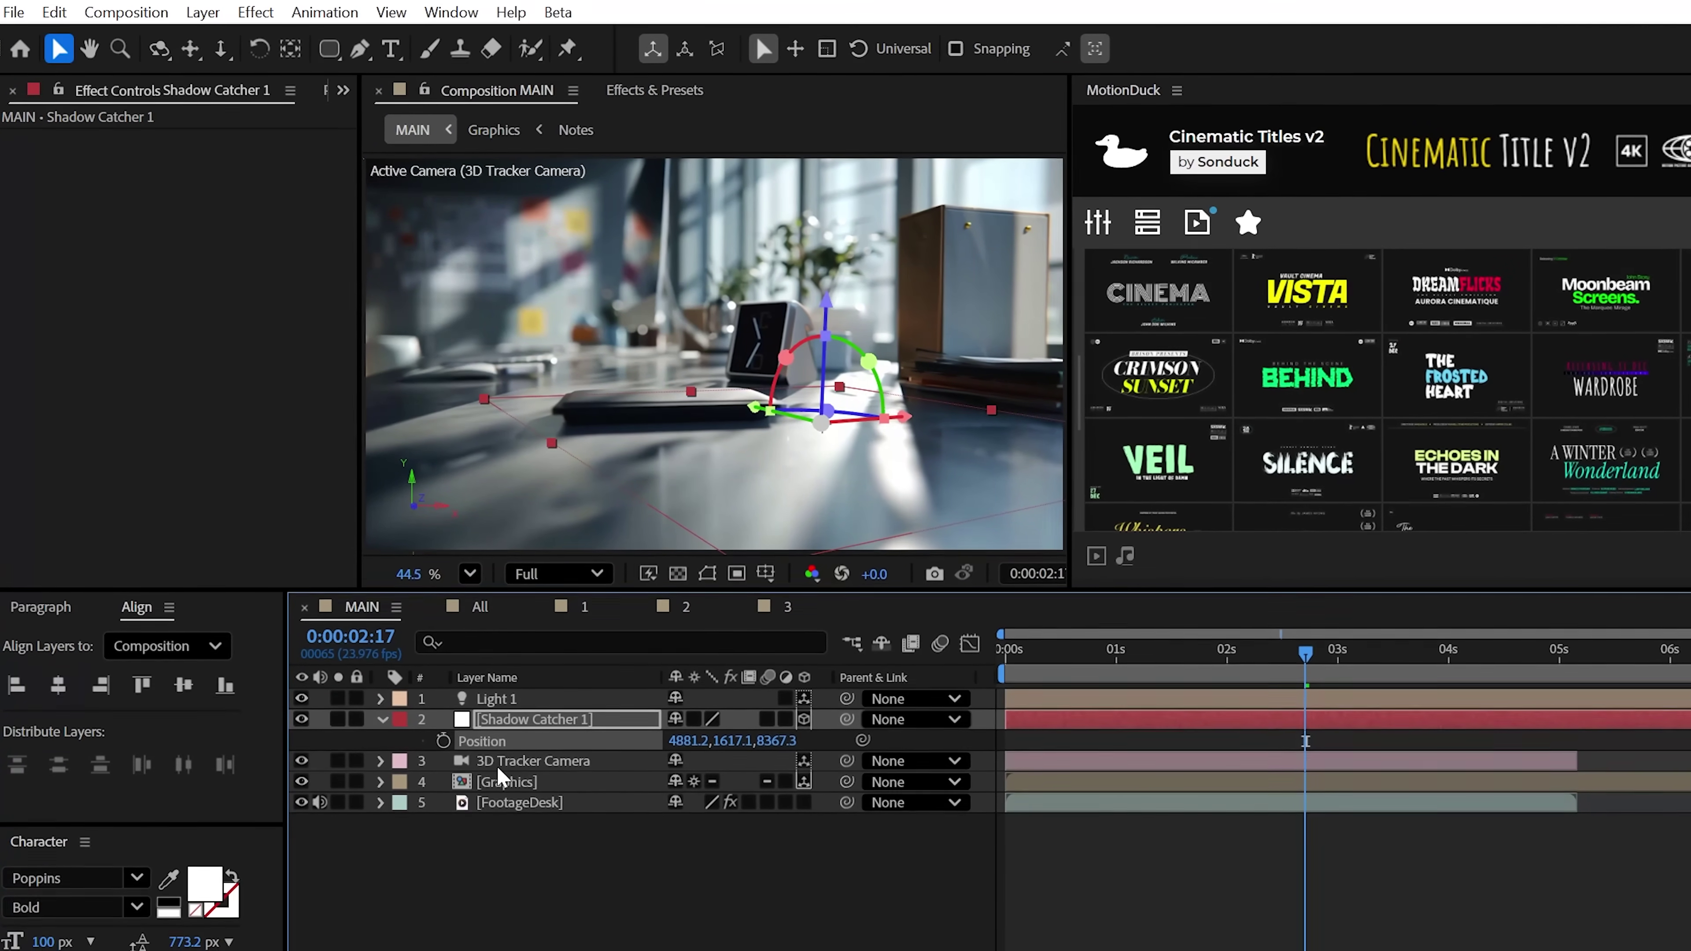
key(ctrl+v)
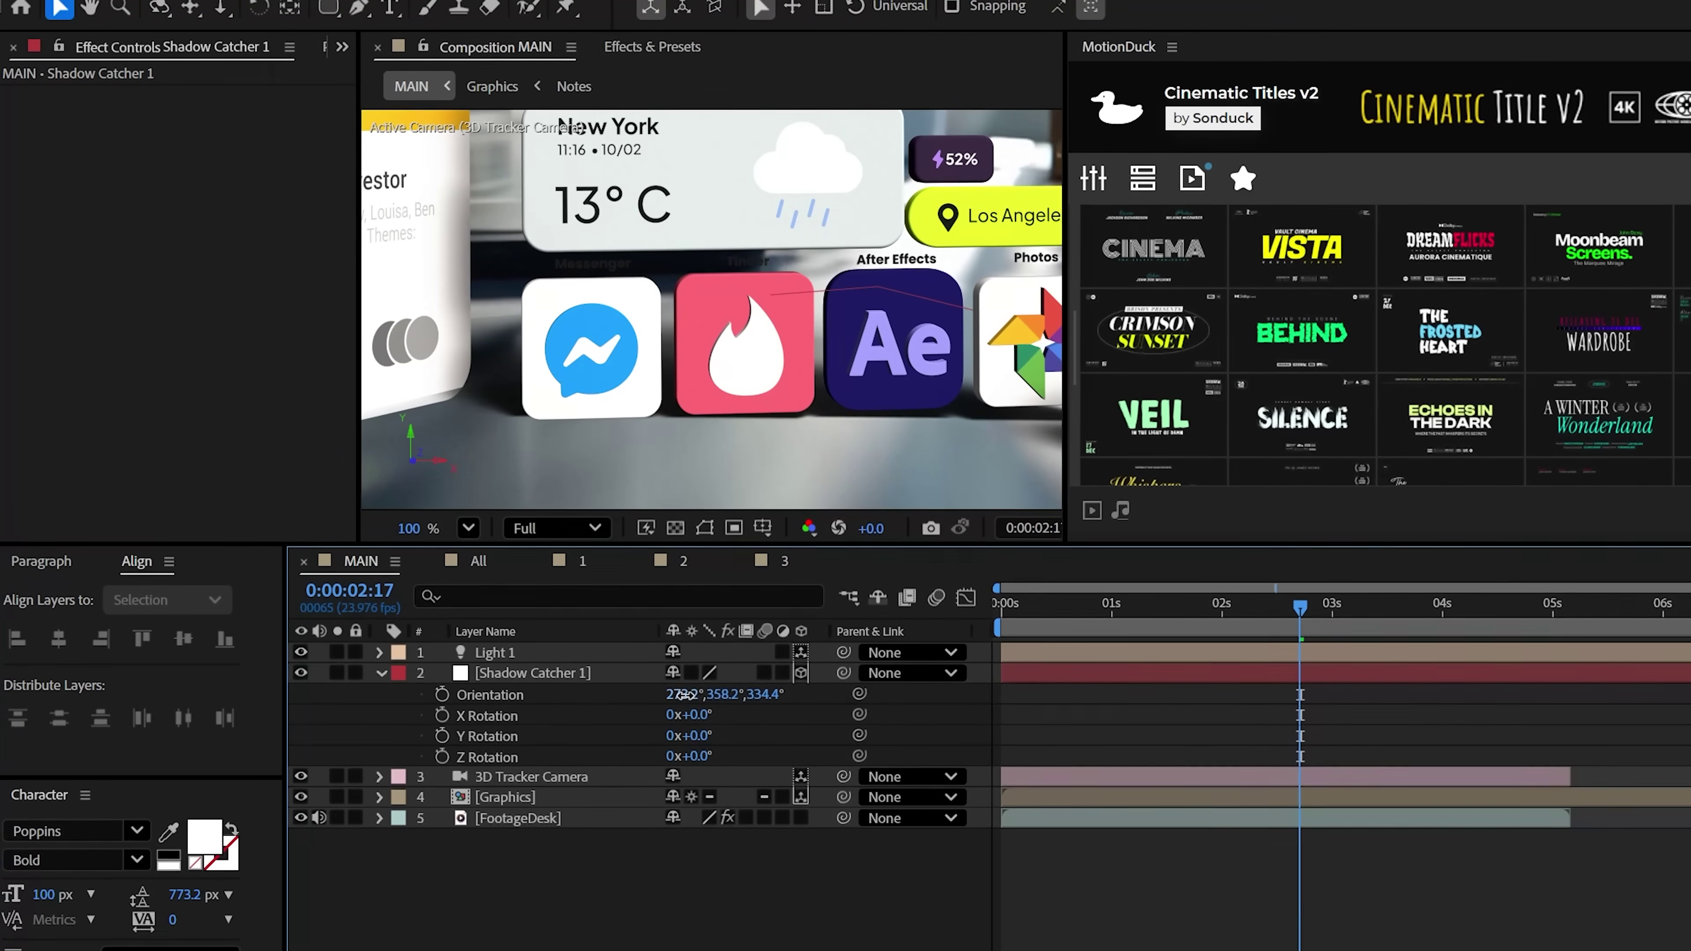
- Set Shadow Catcher 1's Orientation to 270° on X and 0° on Y, and reveal its Position property
key(Tab)
text(0)
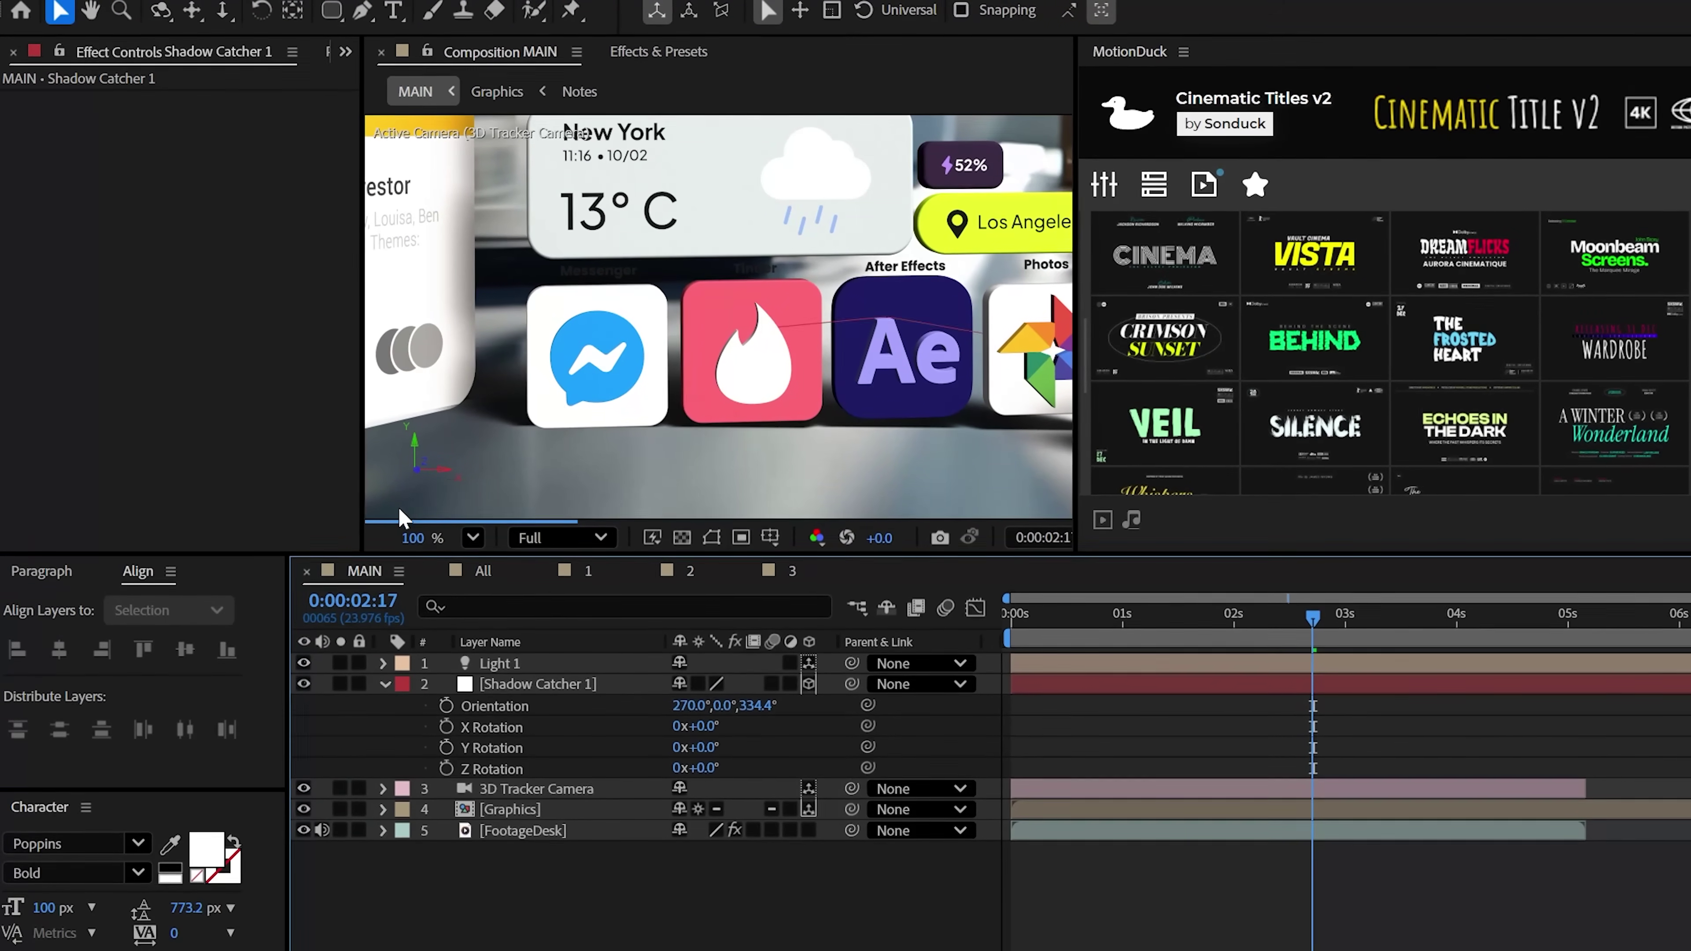
click(527, 693)
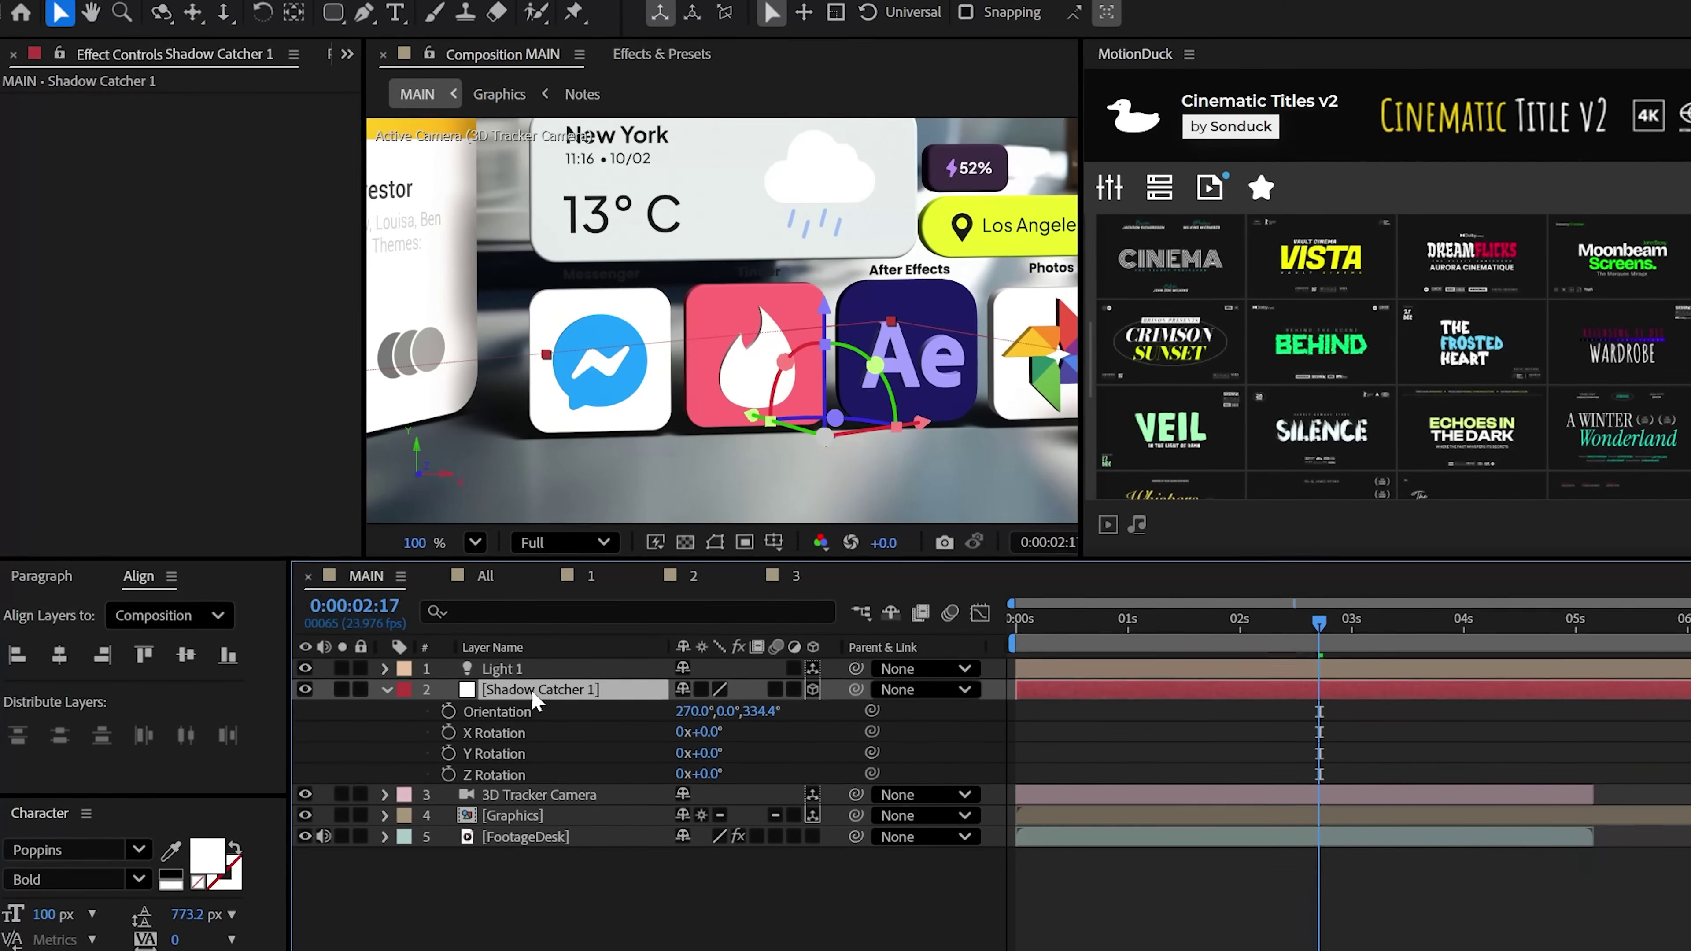
key(p)
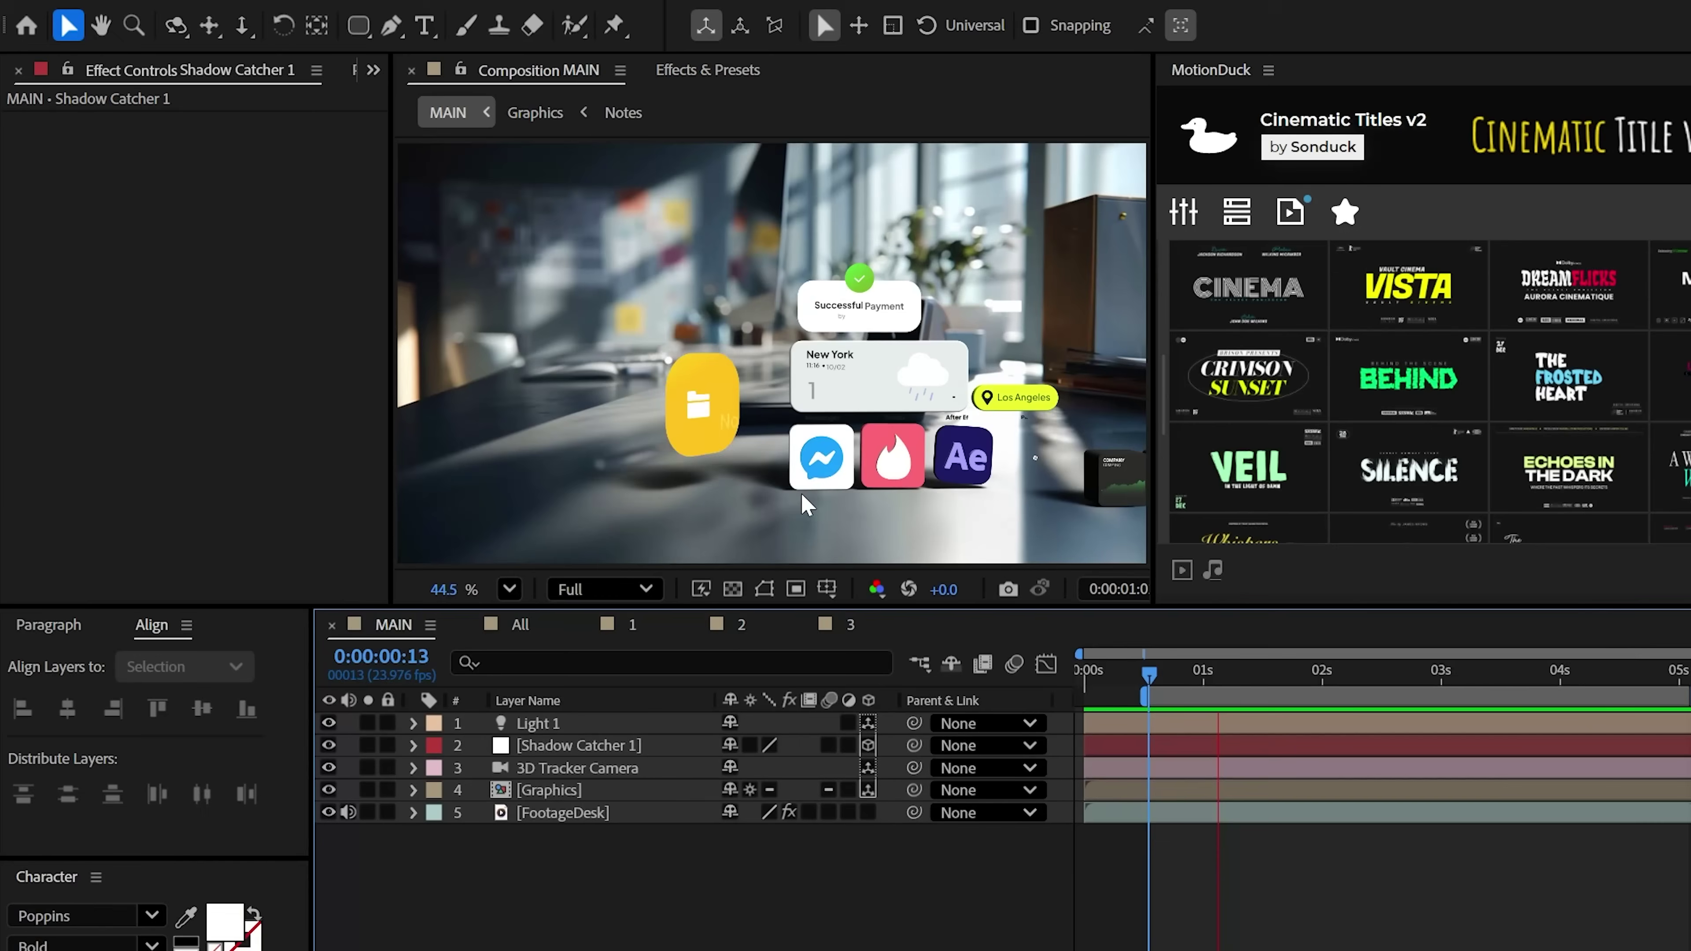
- Preview the composition and set the source of the environment light Light 1 to Default
key(space)
click(408, 716)
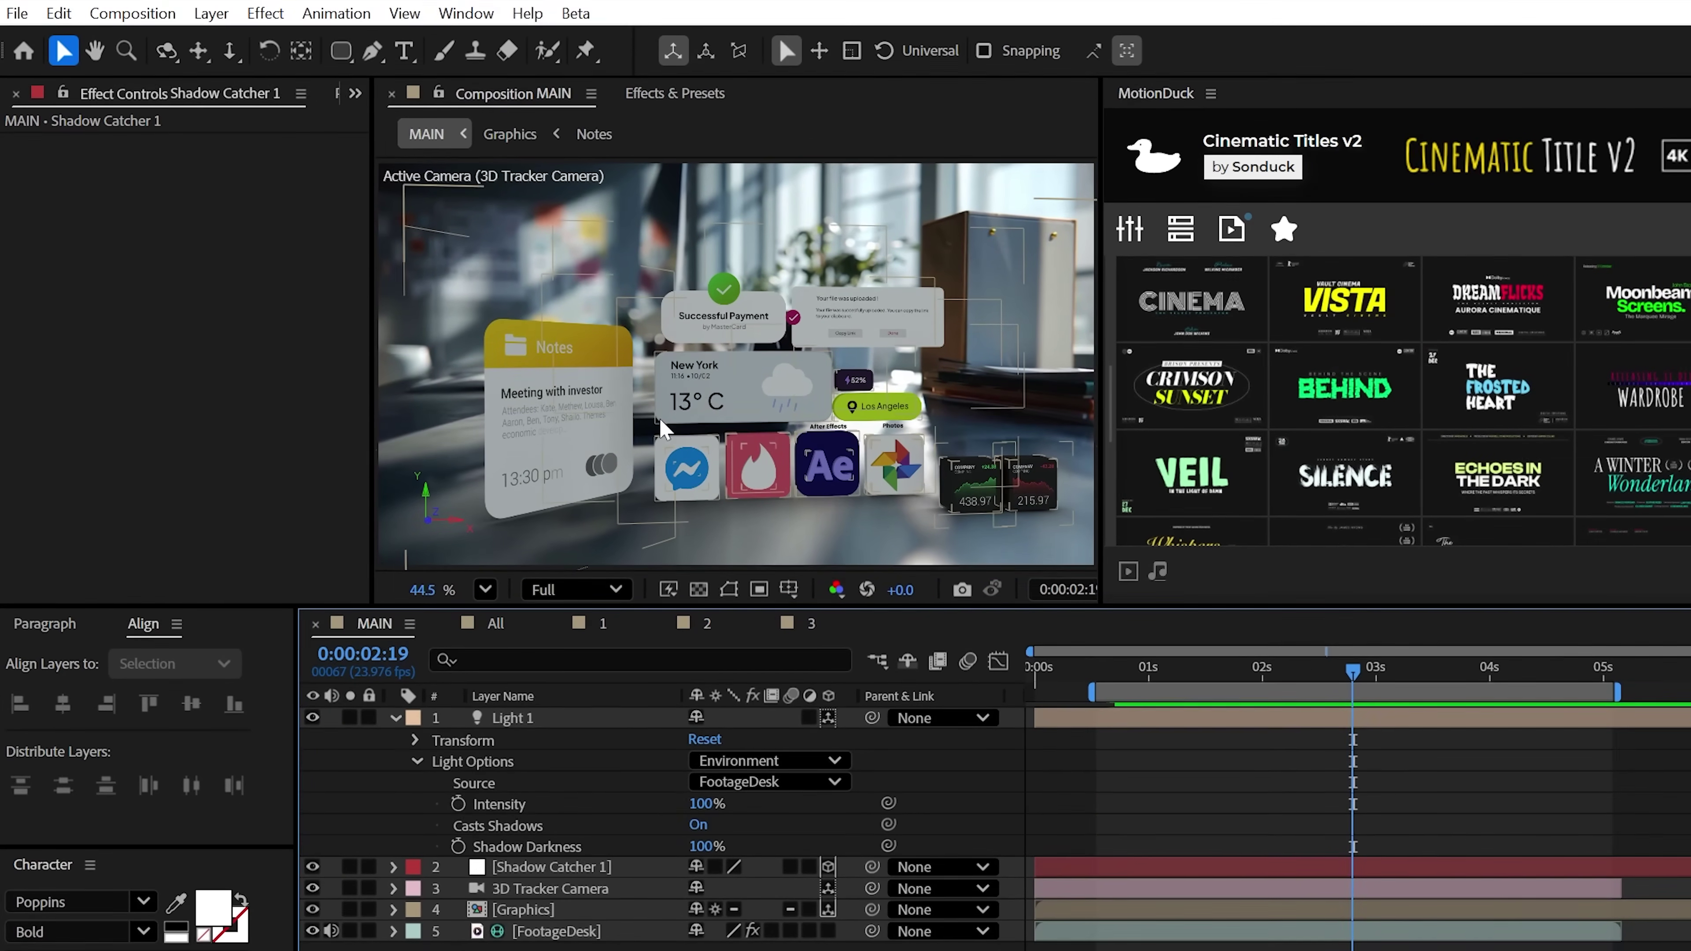
key(space)
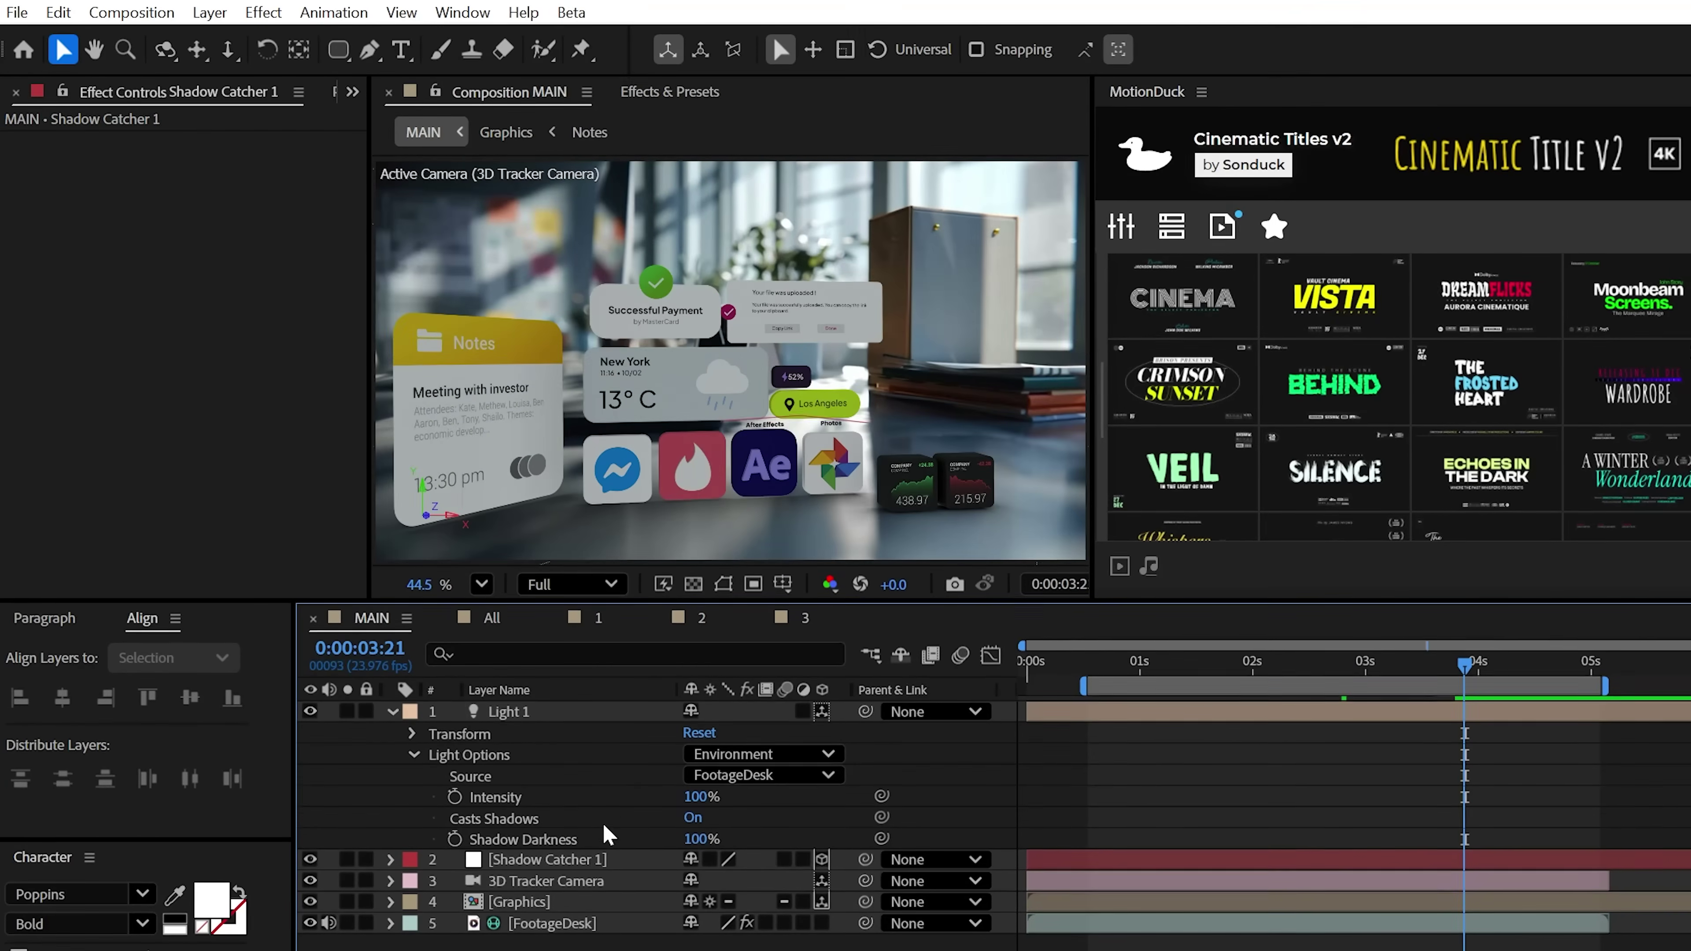
click(759, 771)
click(739, 797)
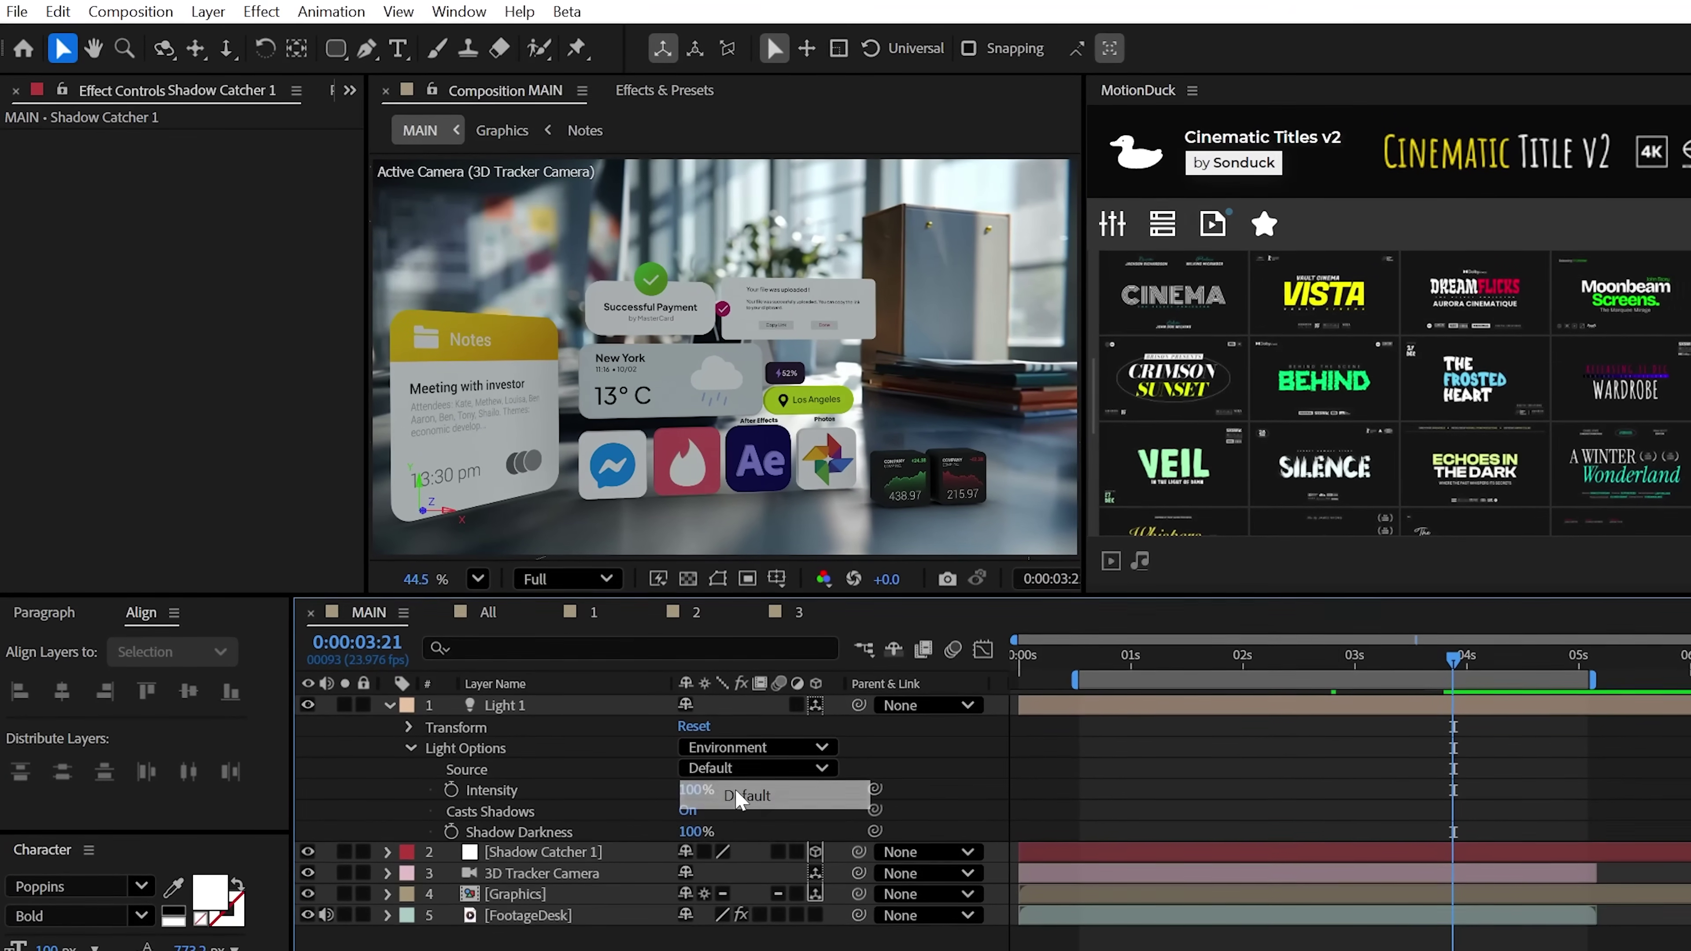
- Set Light 1's X Rotation to -55°, Y Rotation to 256° and Intensity to 237%
click(426, 729)
click(407, 724)
drag(708, 745, 647, 744)
drag(692, 766, 1025, 766)
click(1331, 647)
click(691, 536)
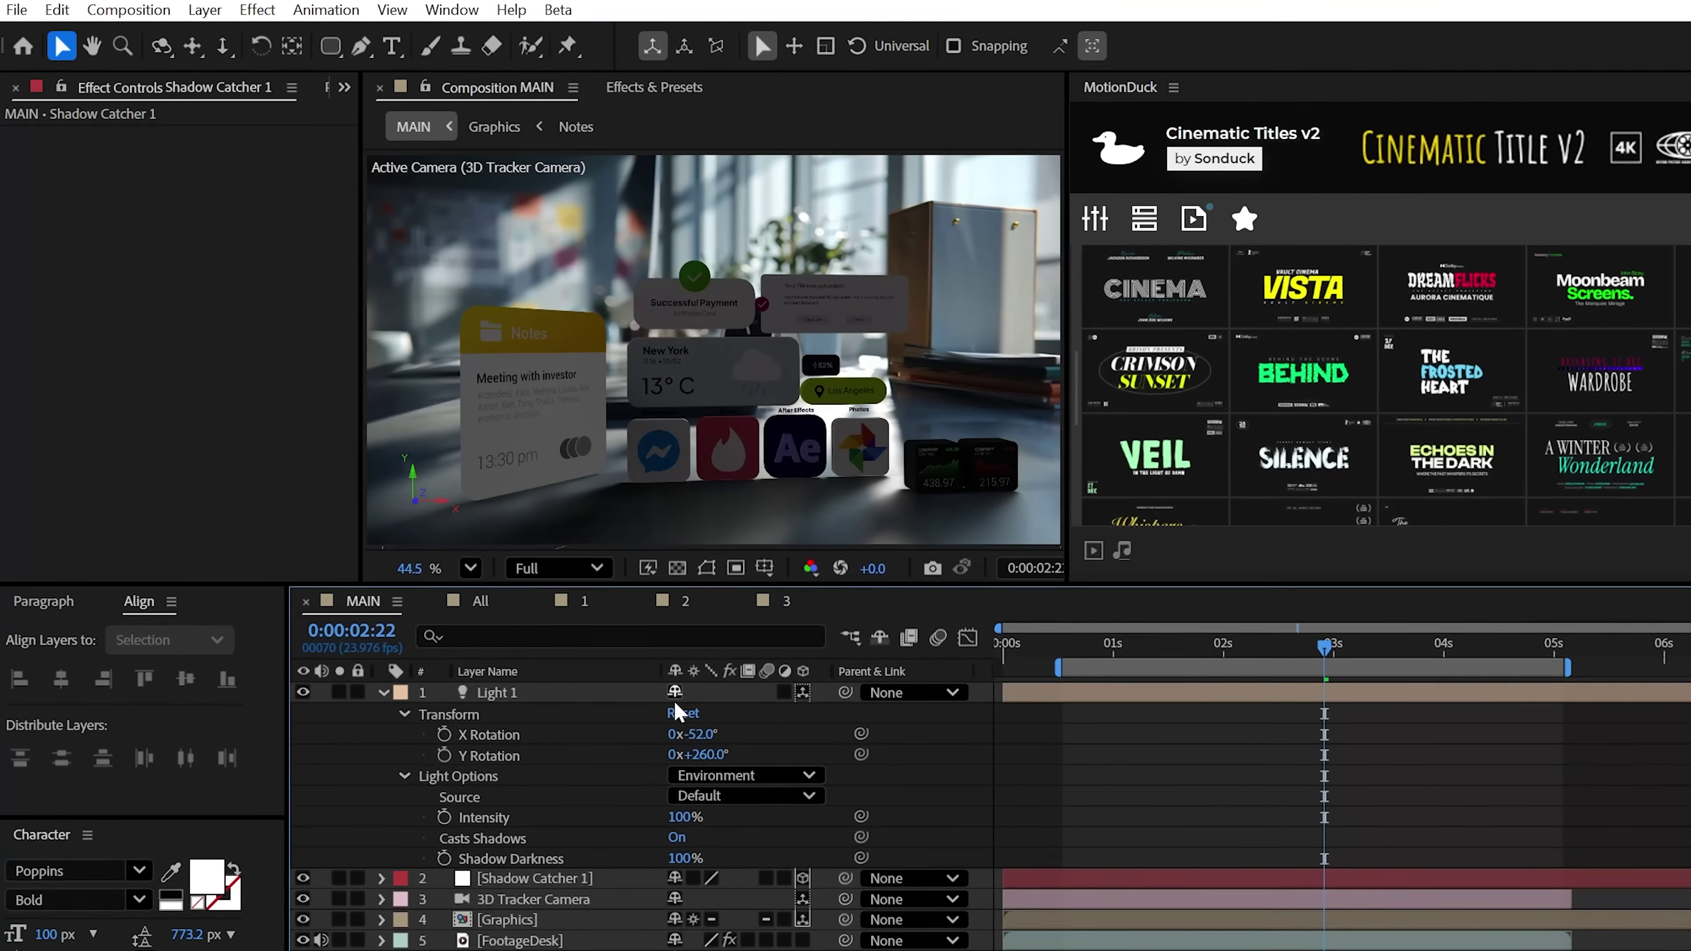
click(553, 697)
drag(677, 823, 824, 808)
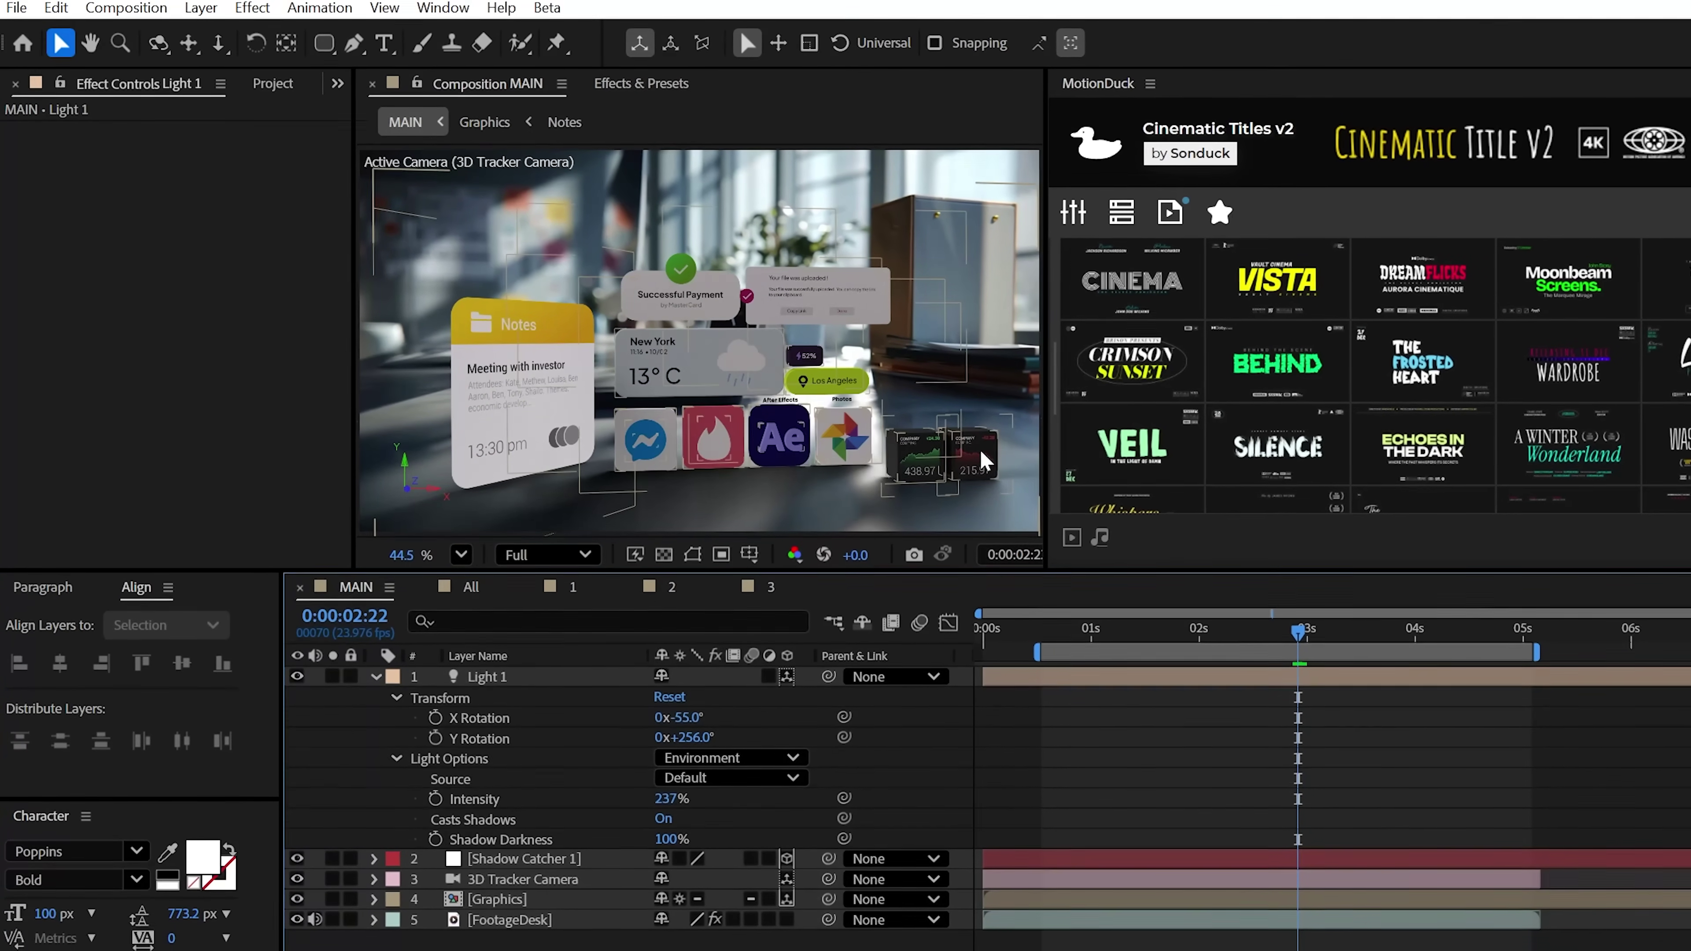
- Set the environment light shadow resolution to Double (128 MB) in the Advanced 3D render options
drag(1044, 459, 1412, 461)
click(1327, 555)
click(925, 683)
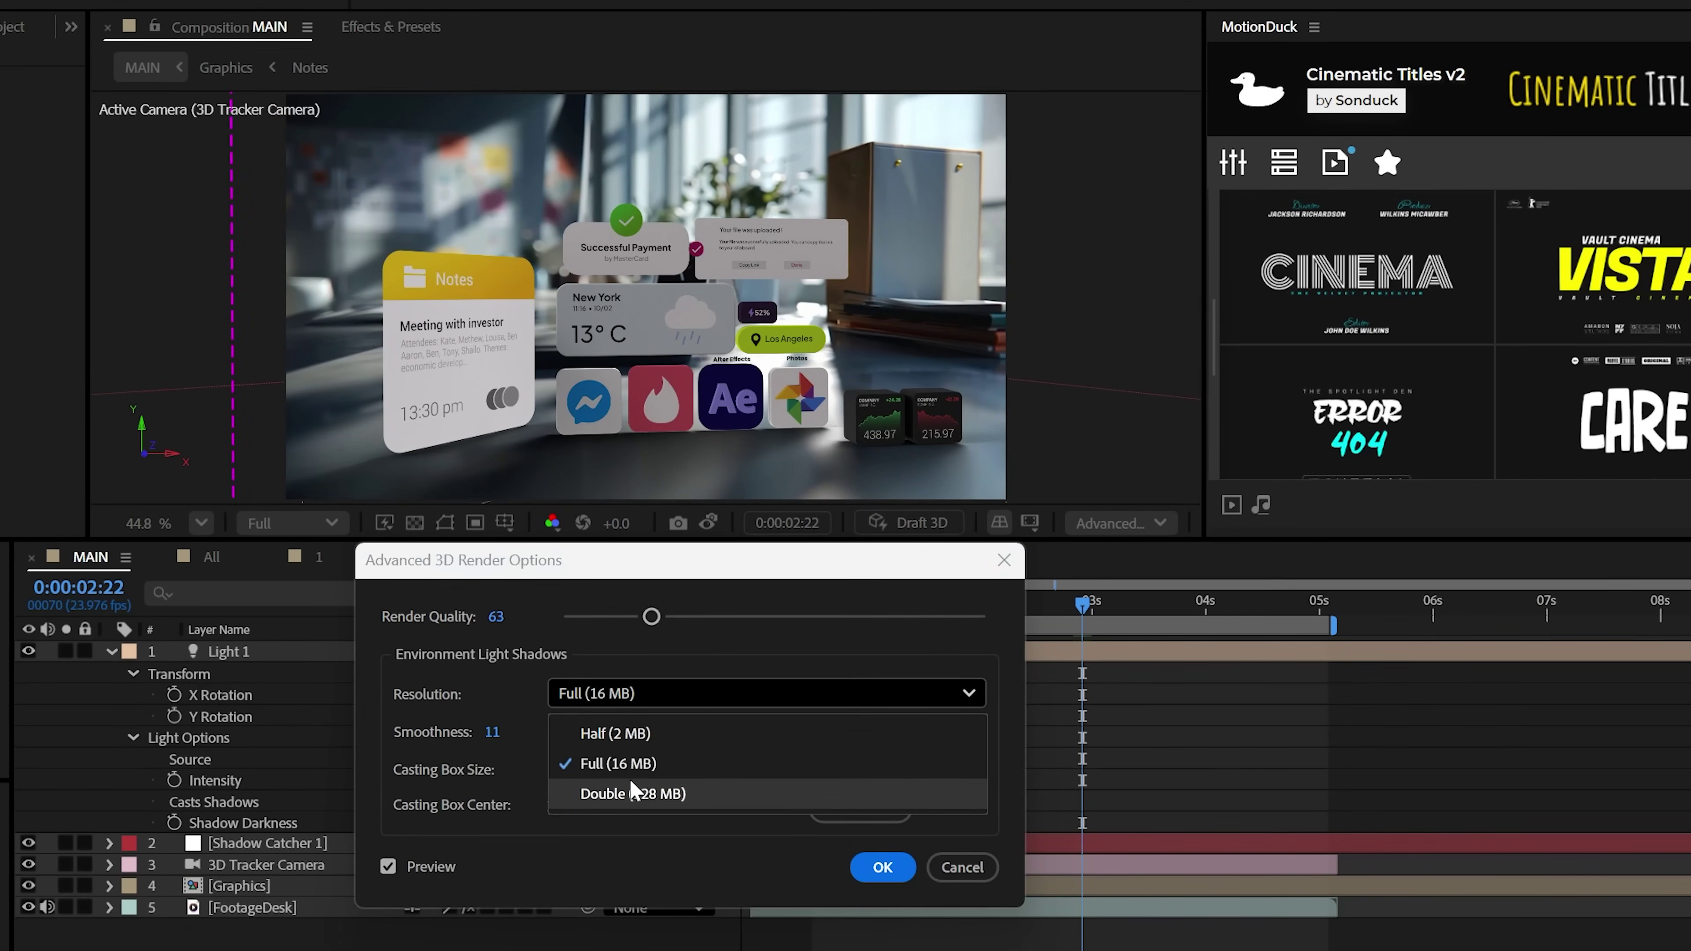
click(633, 793)
click(881, 867)
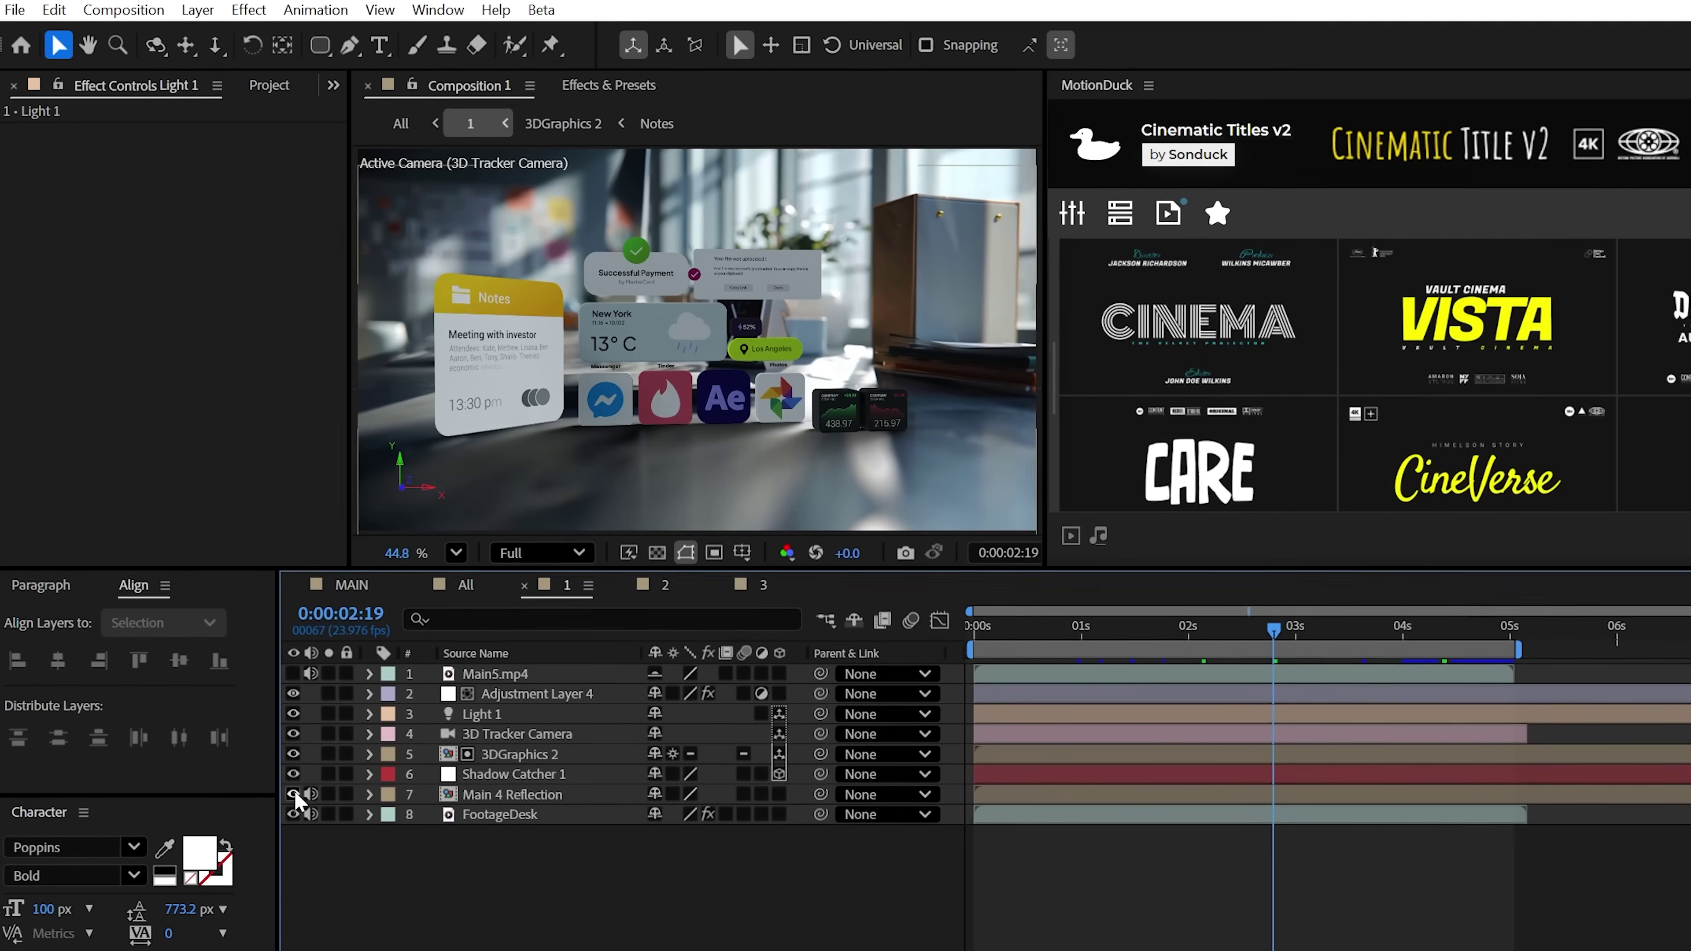
- Toggle the visibility of the Main 4 Reflection layer in composition 1 to compare the reflections
click(294, 793)
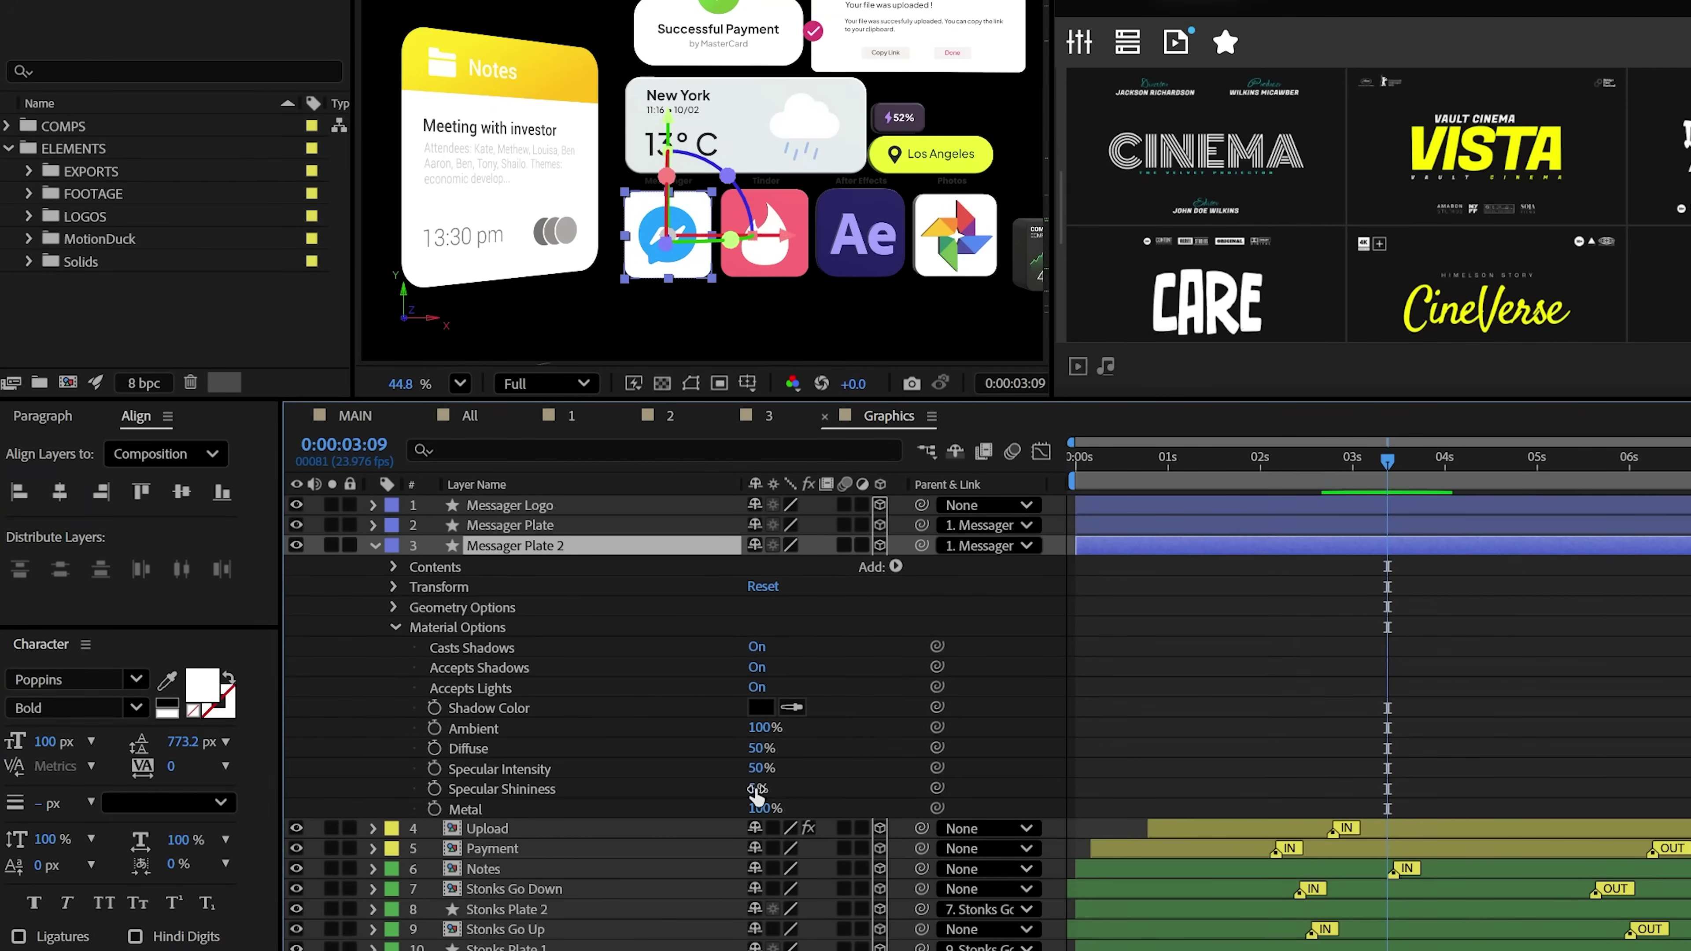
- Set Messager Plate 2's material in the Graphics composition to Diffuse 100%, Specular Shininess 0% and Metal 0%
drag(756, 790, 1076, 793)
click(833, 596)
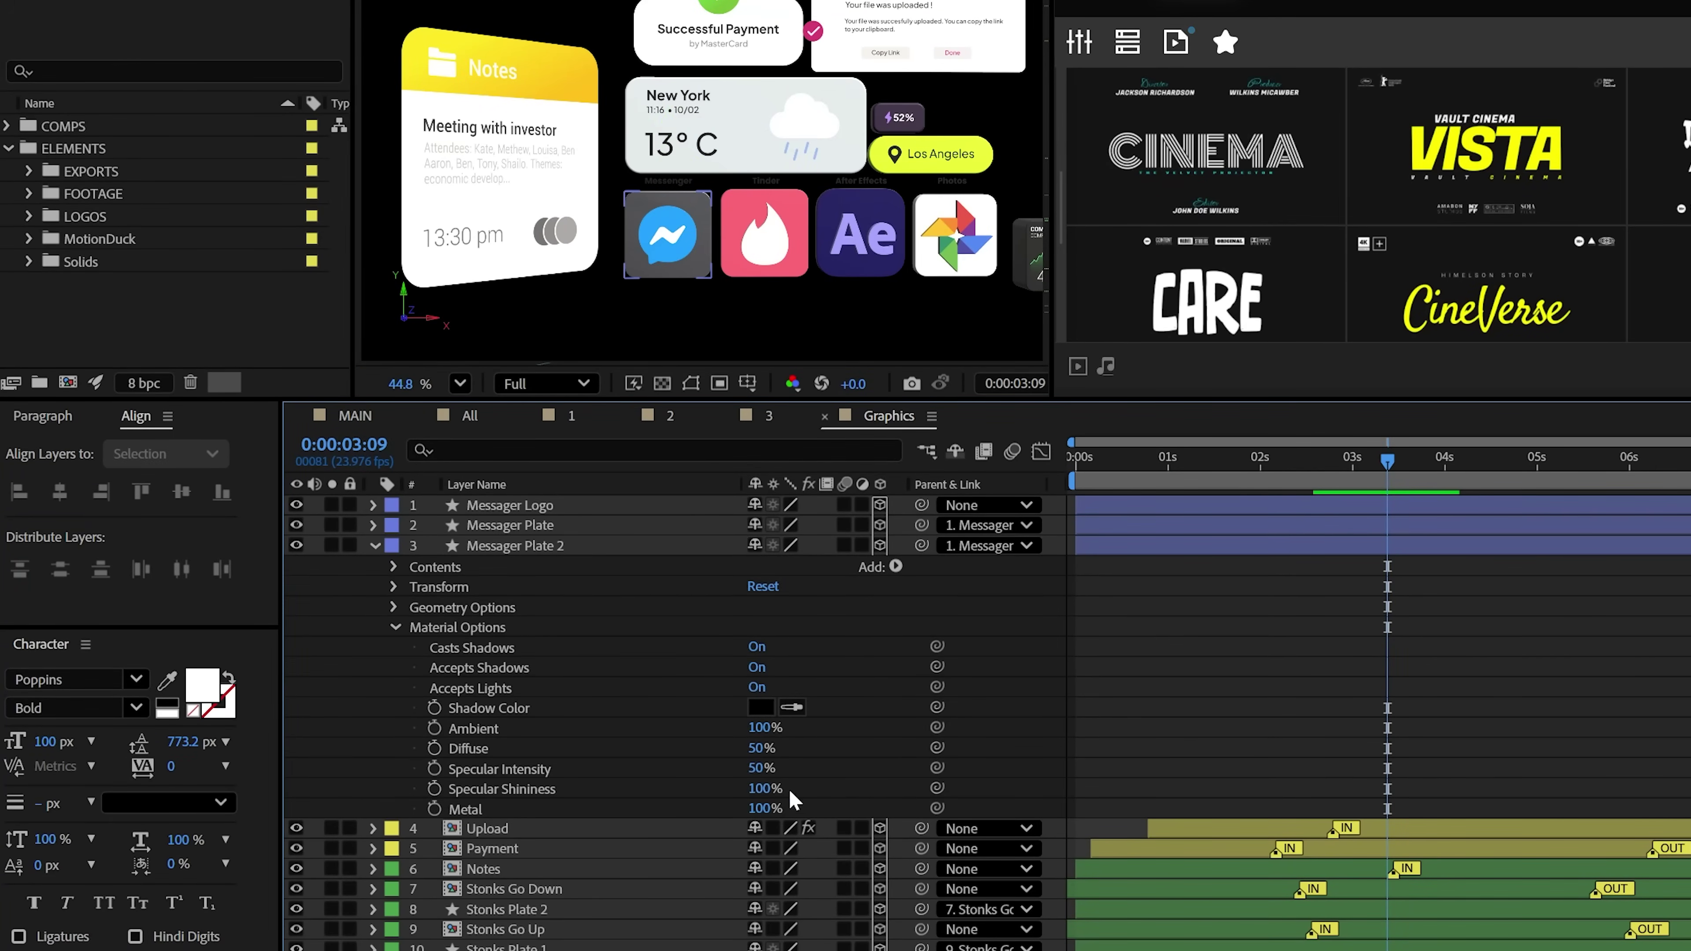
drag(759, 790, 538, 808)
drag(756, 748, 926, 748)
click(663, 597)
- Copy Messager Plate 2's Material Options to all layers of the Graphics composition and return to MAIN
click(435, 625)
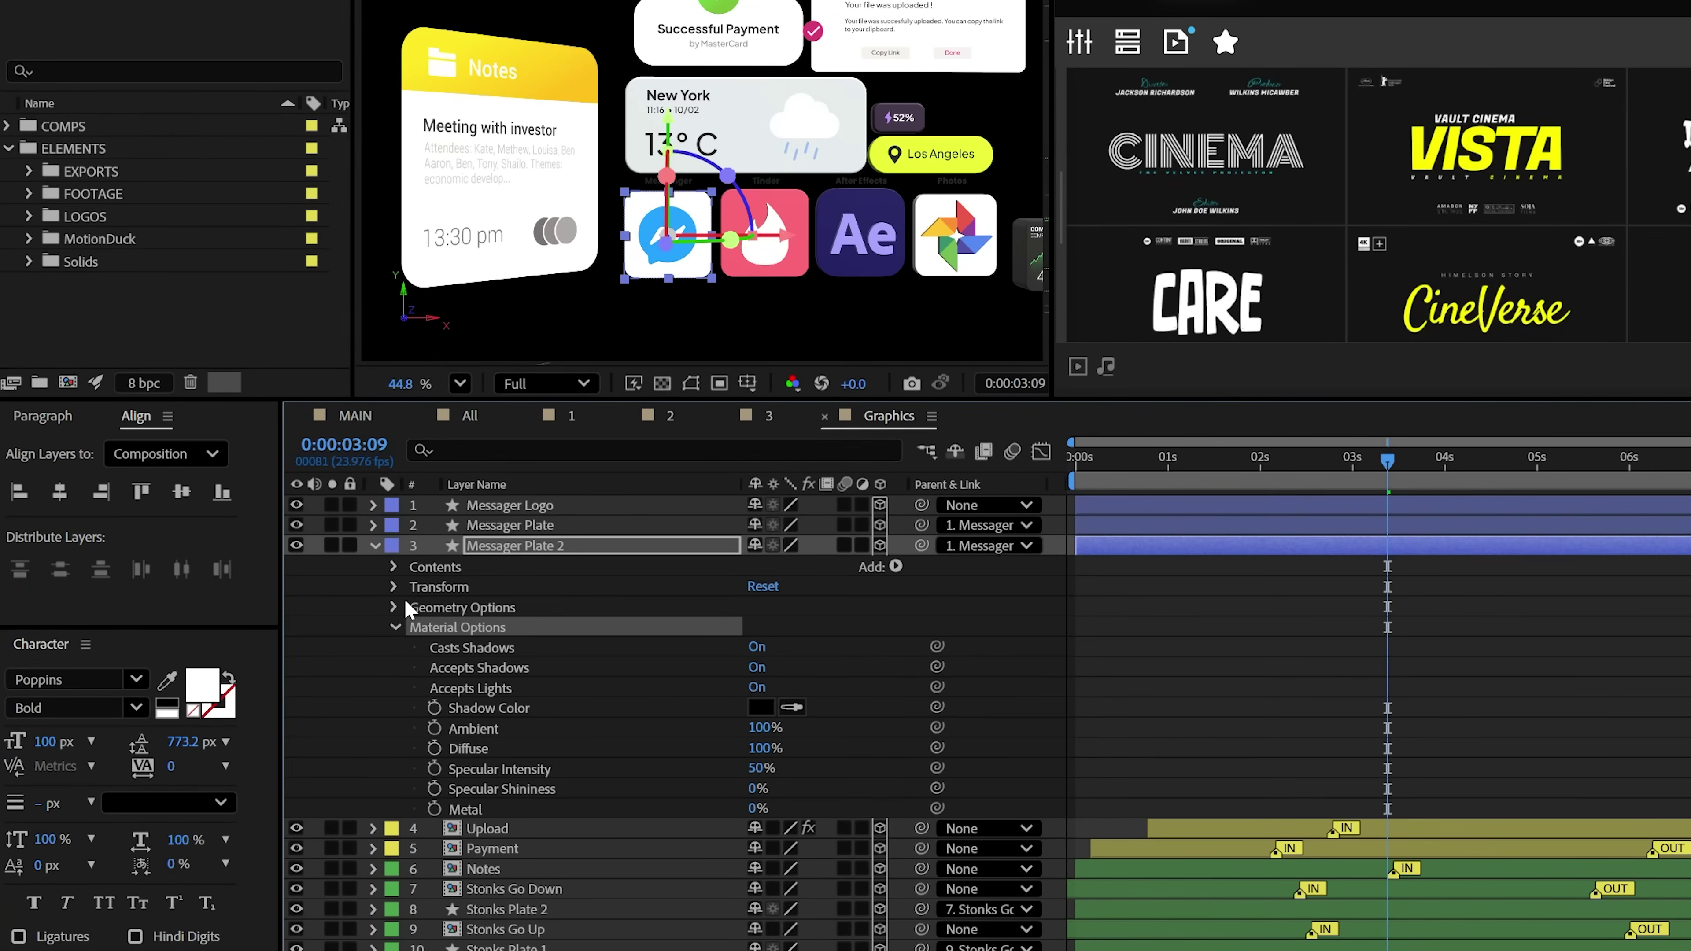
click(373, 545)
key(ctrl+a)
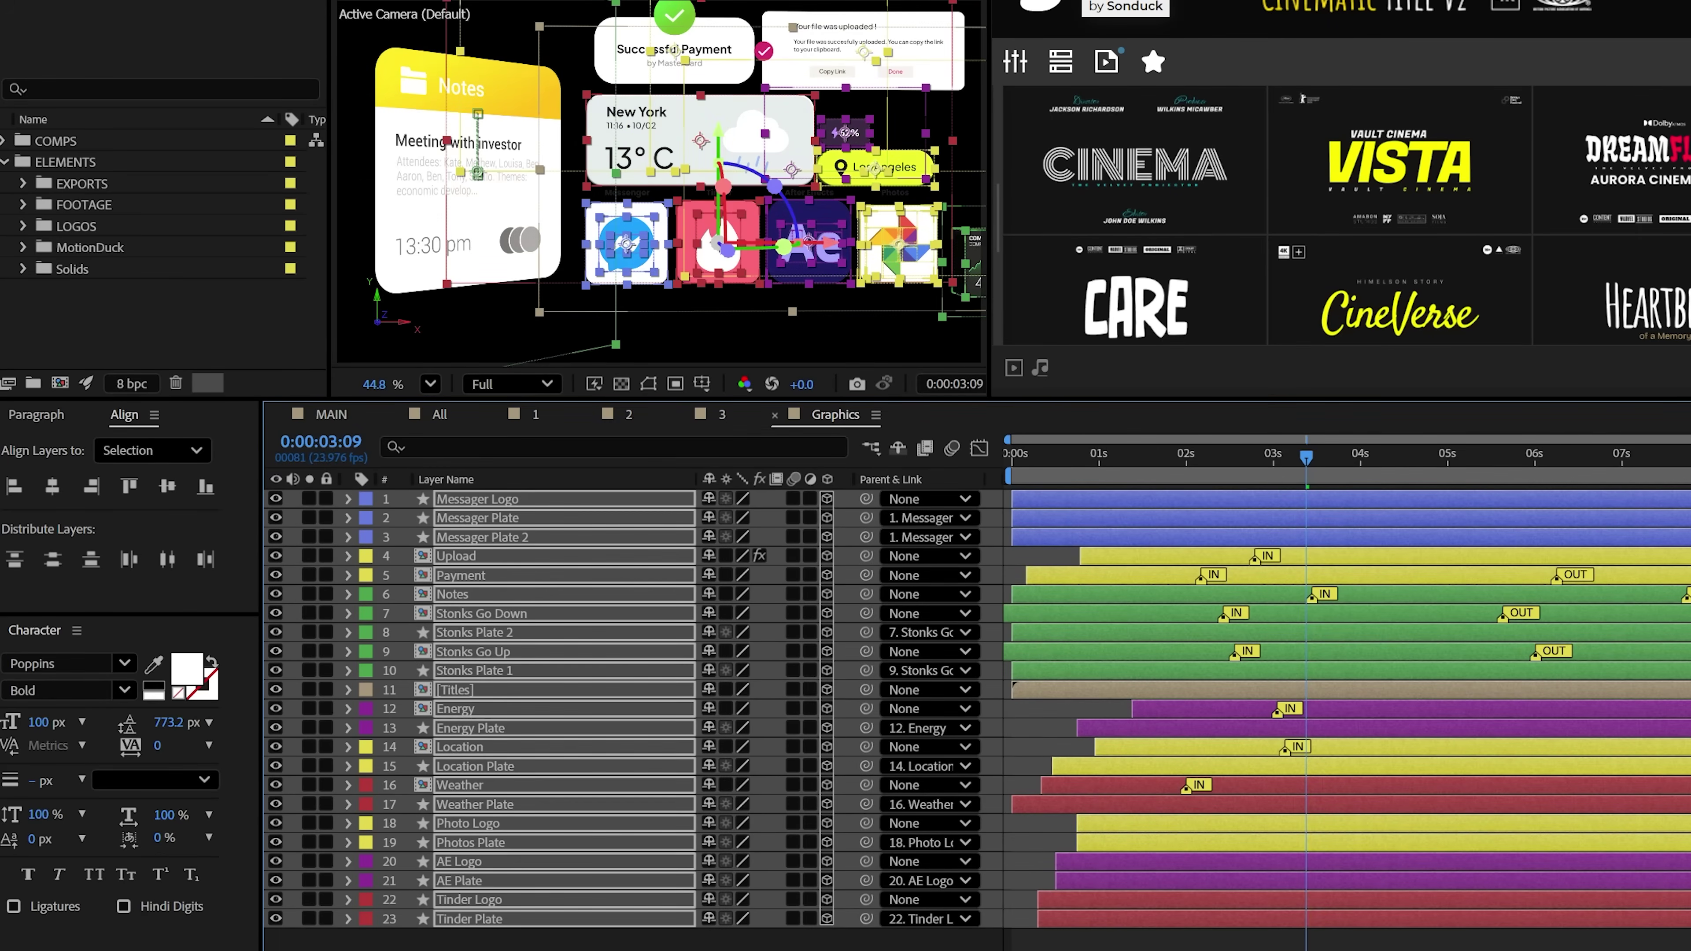
key(ctrl+shift+a)
click(330, 414)
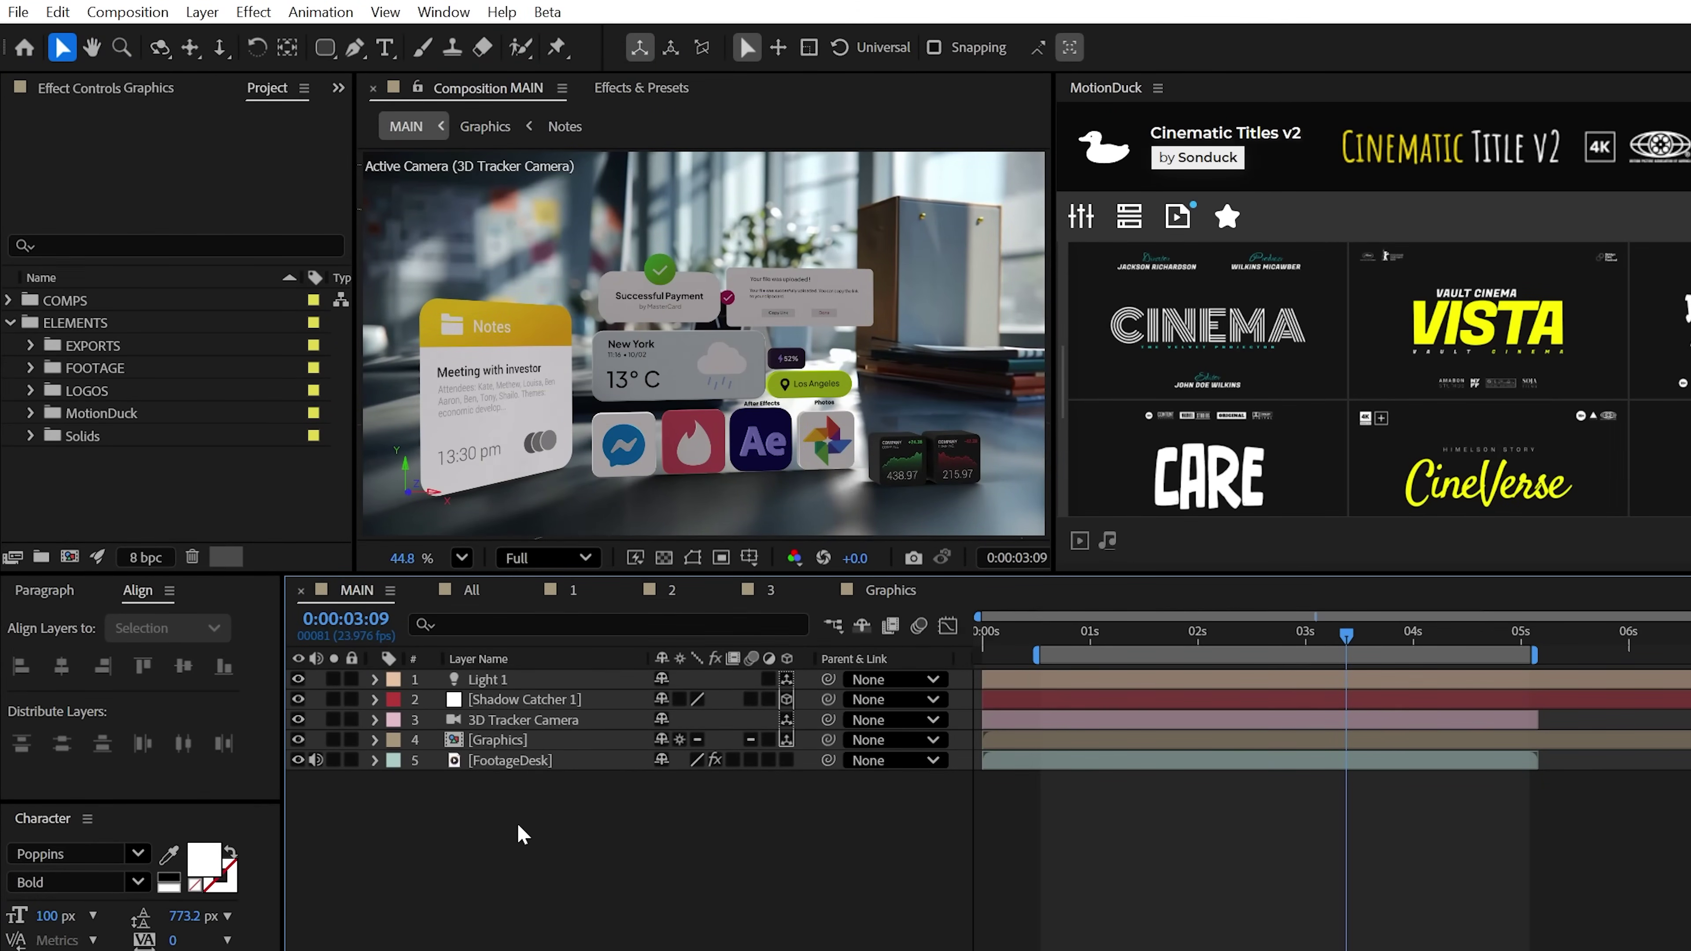
- Add a new adjustment layer on top of the MAIN composition and apply the Curves effect to it
right_click(349, 798)
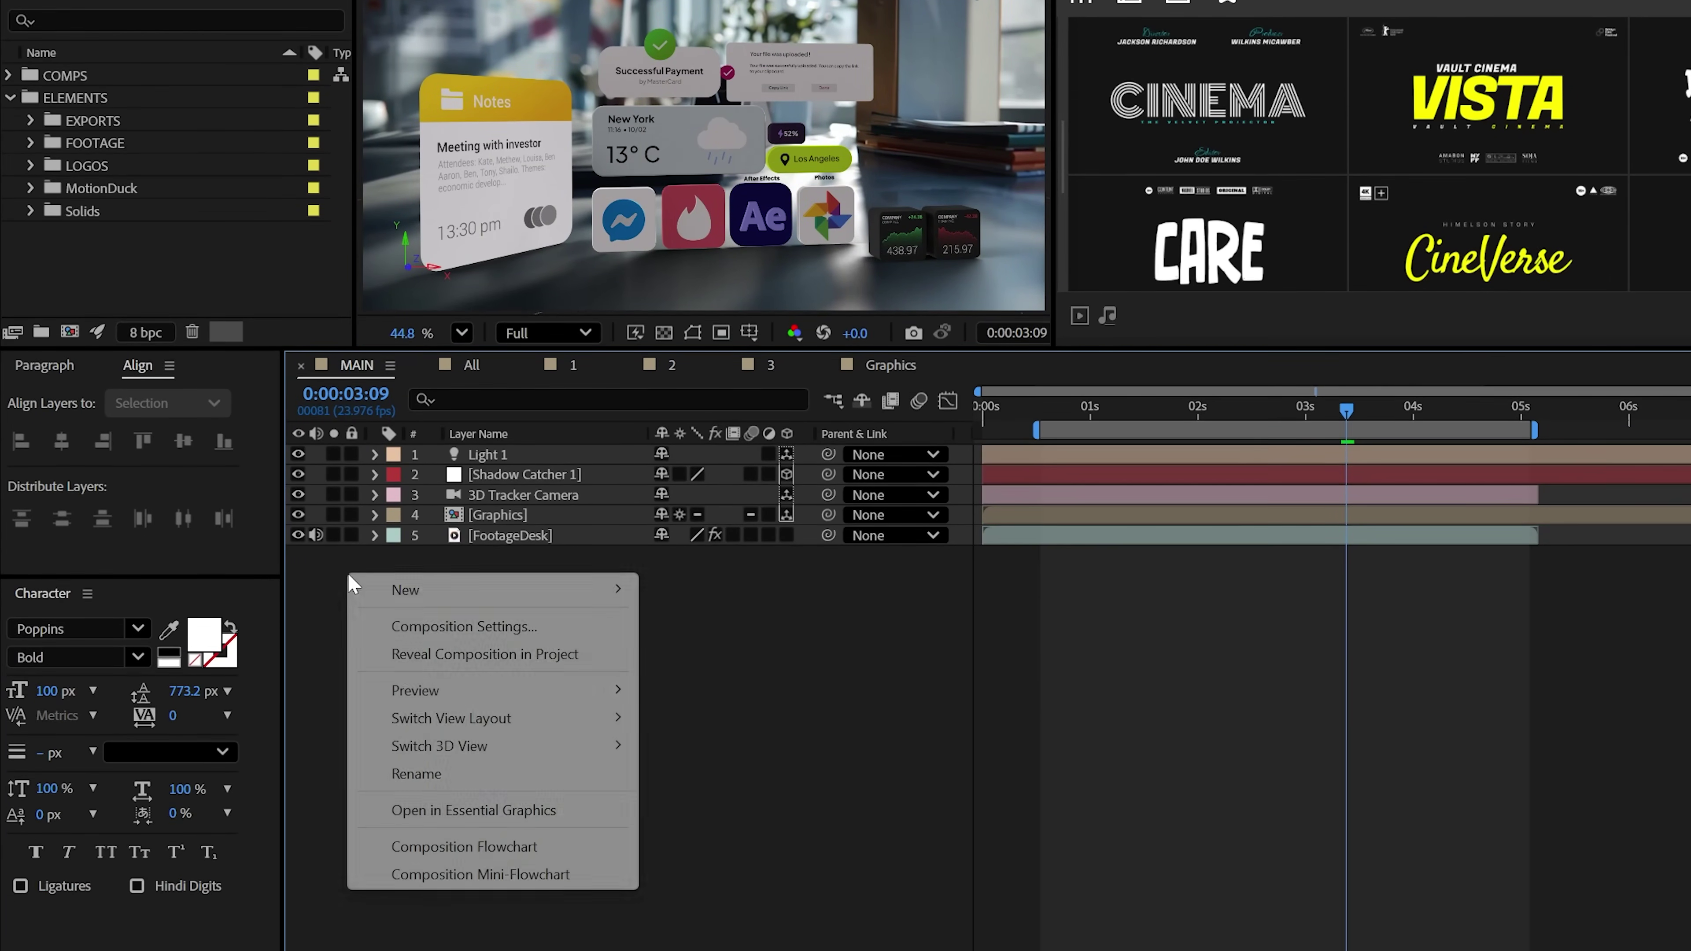
mouse_move(400, 815)
click(717, 797)
click(638, 90)
drag(453, 114, 342, 91)
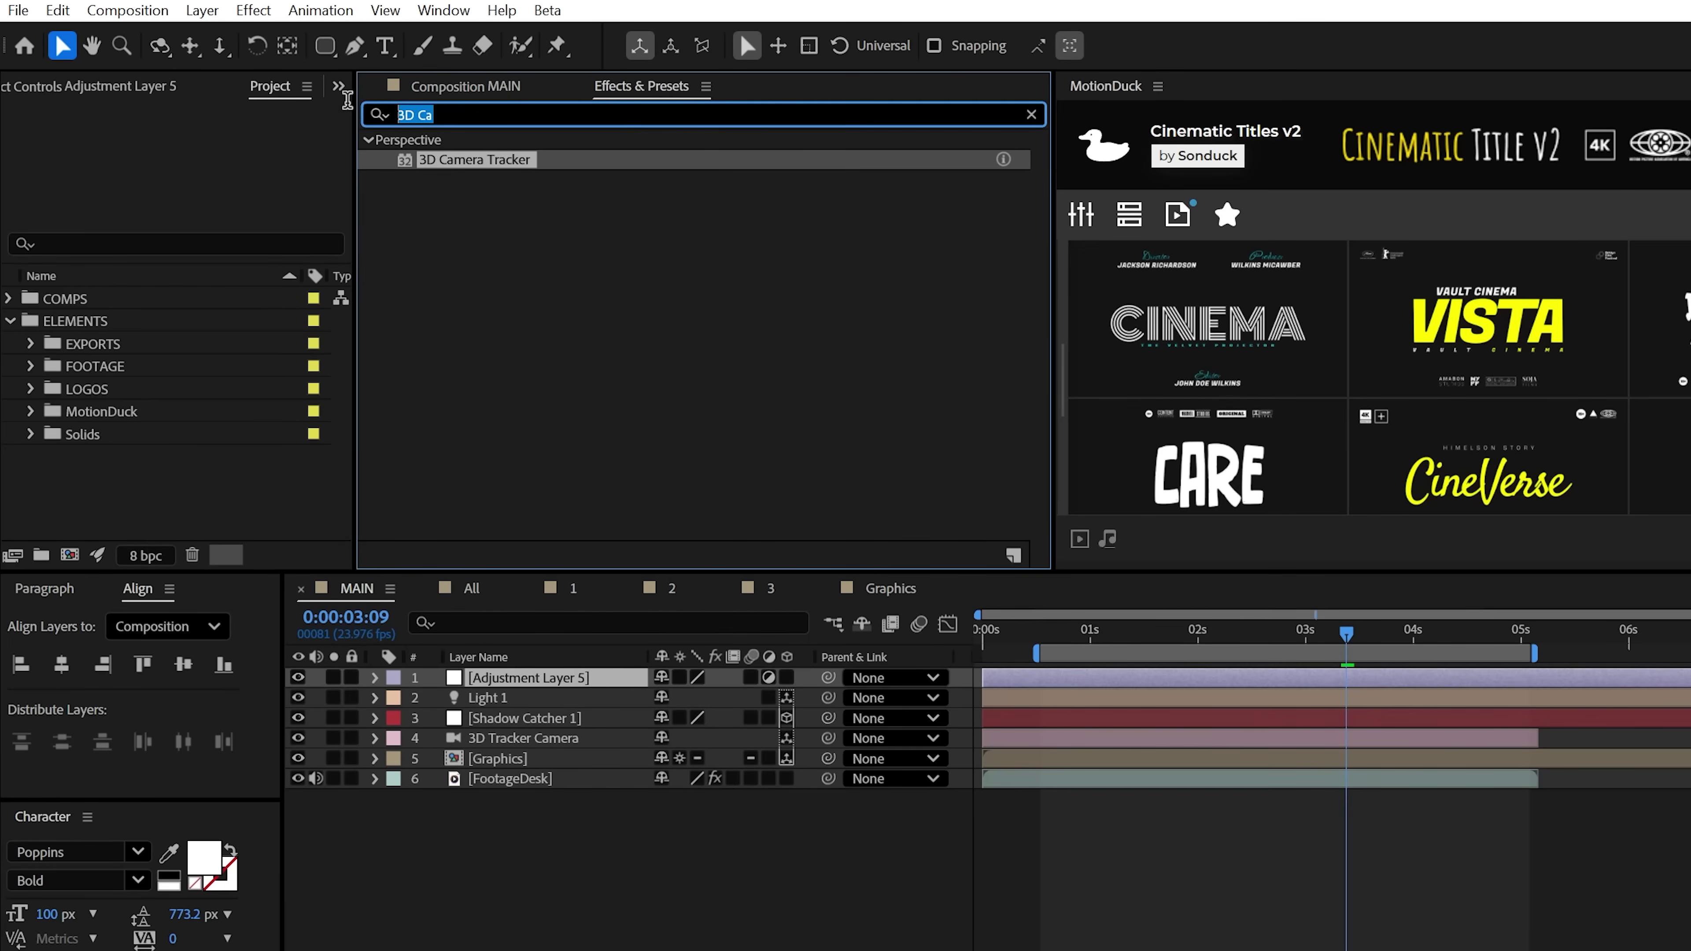
text(Curves)
drag(459, 221, 579, 679)
- Set the adjustment layer's track matte to the Graphics layer
key(F4)
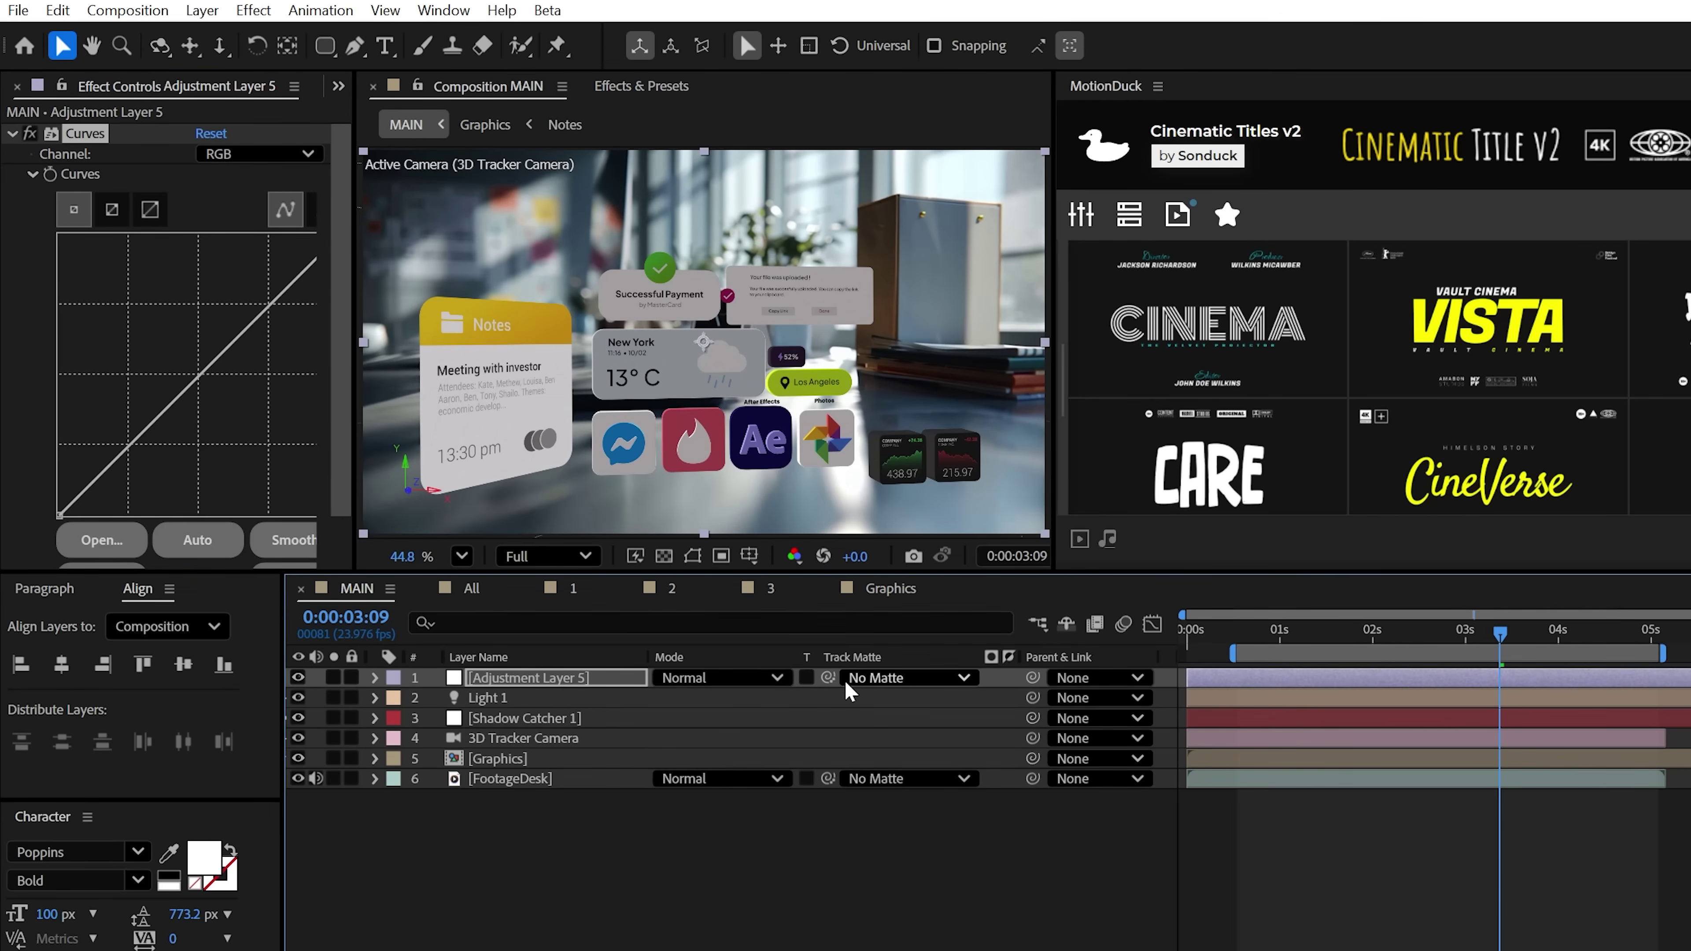
click(906, 677)
click(924, 853)
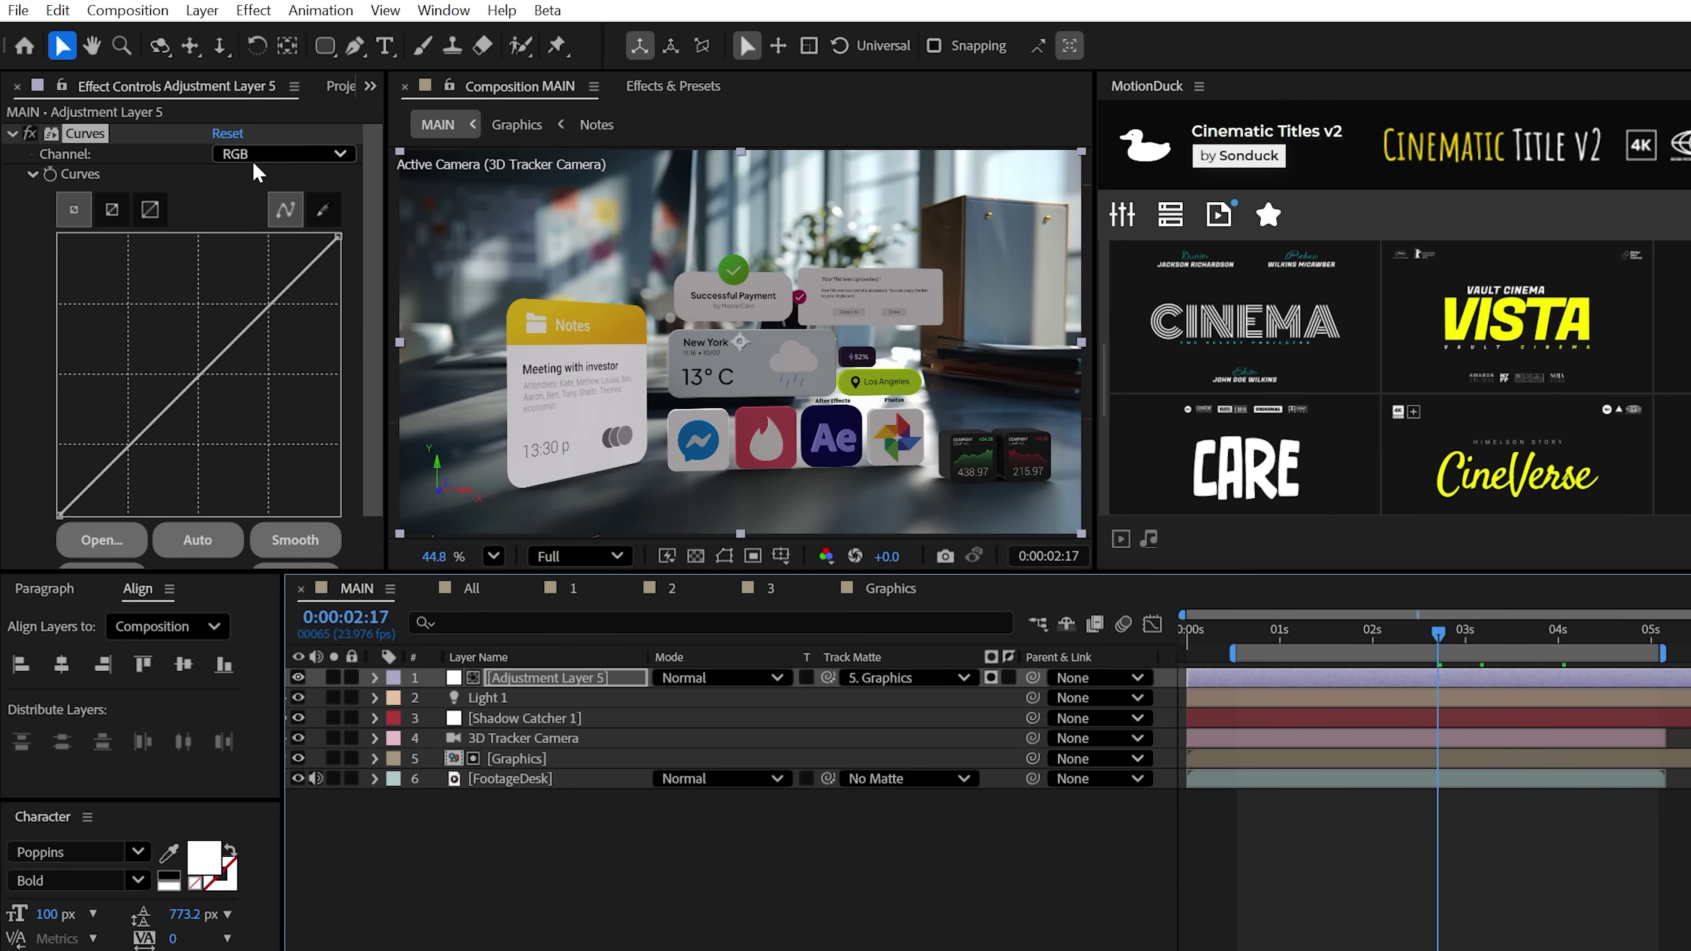
- Color-correct the graphics with Curves by lowering the Red channel's midtones and slightly lowering another color channel's curve
click(267, 154)
click(267, 208)
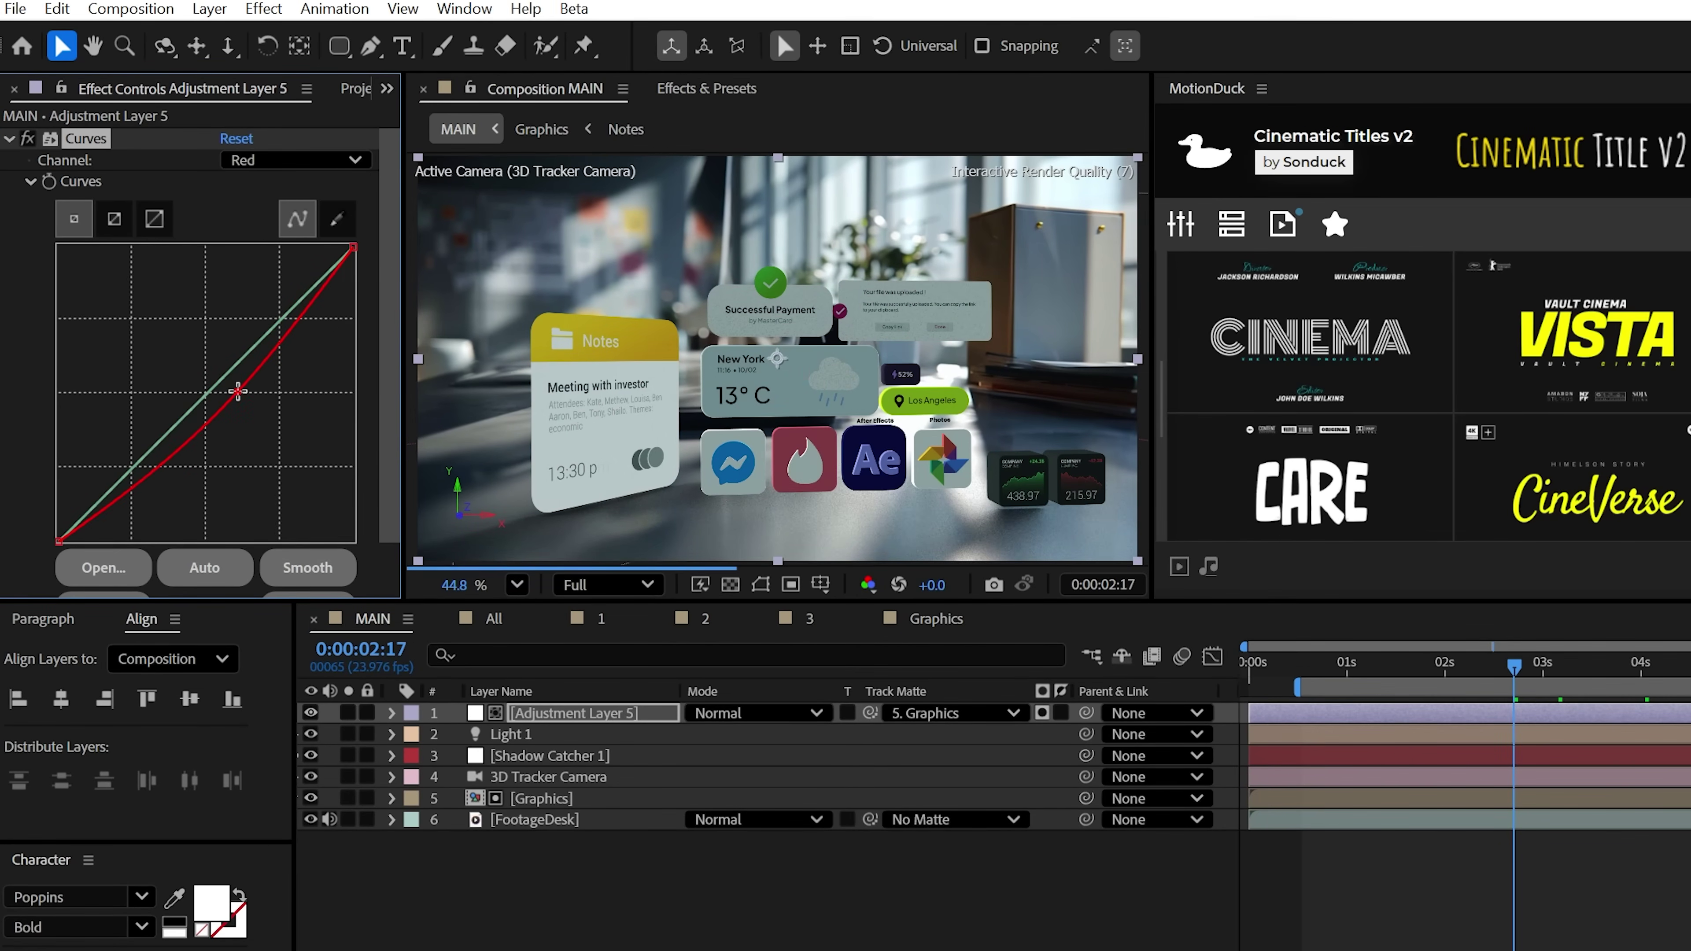
click(266, 153)
click(285, 246)
drag(215, 404, 214, 423)
click(293, 159)
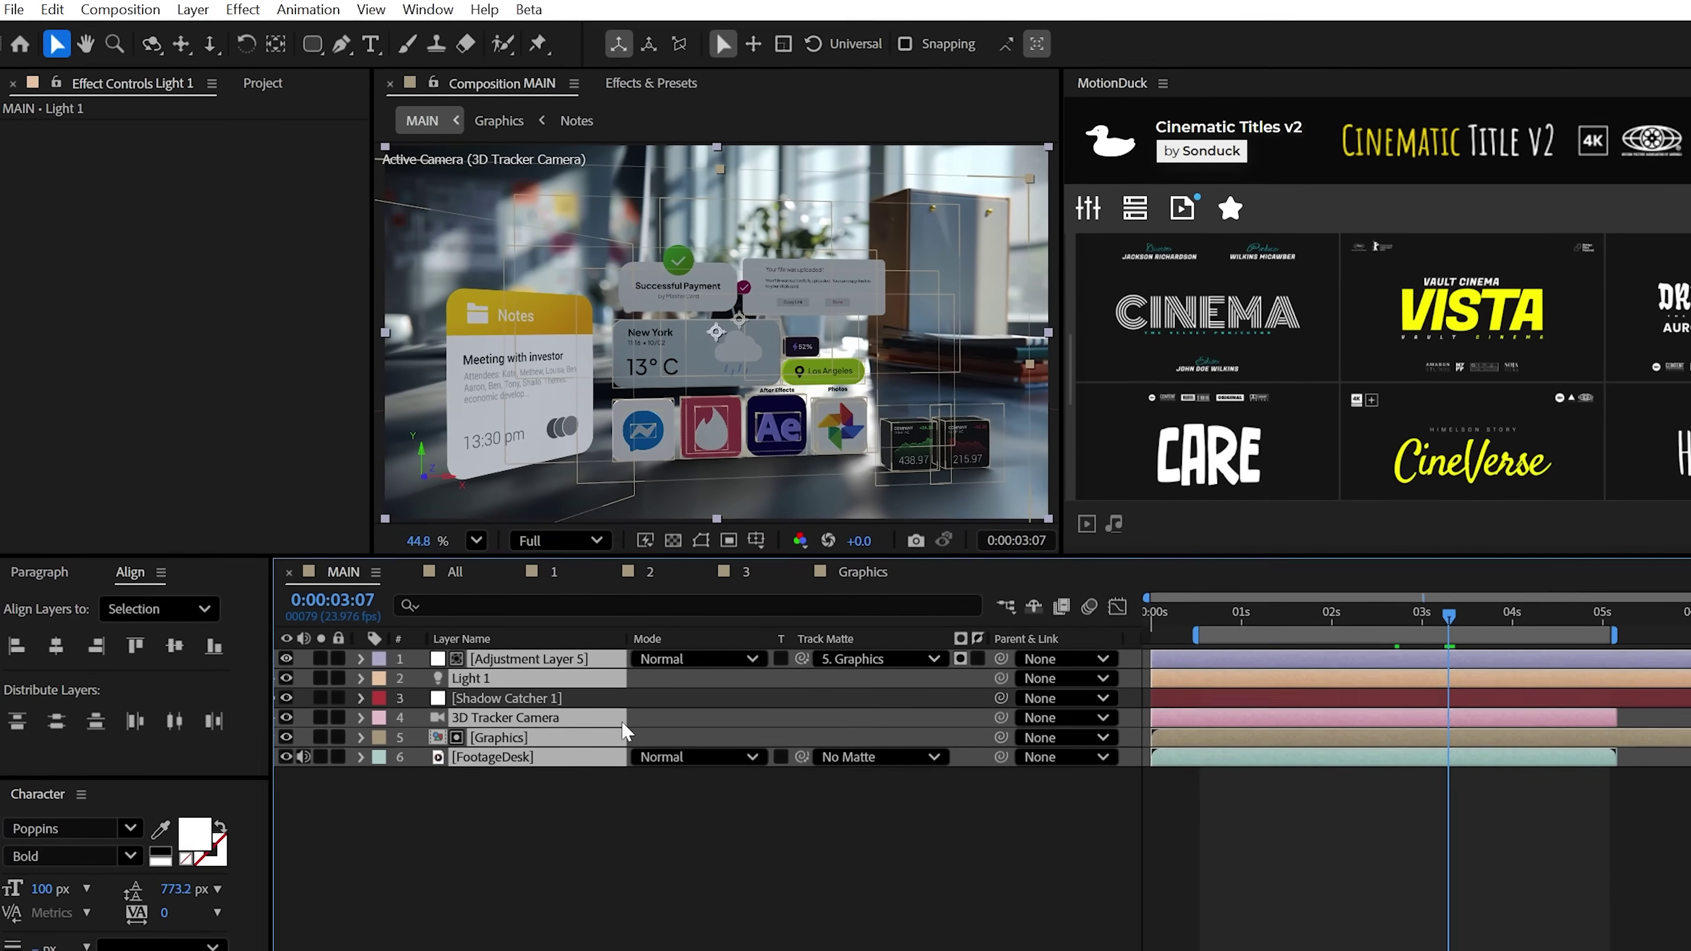
- Duplicate all MAIN layers except Shadow Catcher 1 and pre-compose the copies as Reflection, placed directly above FootageDesk
key(ctrl+d)
key(ctrl+shift+c)
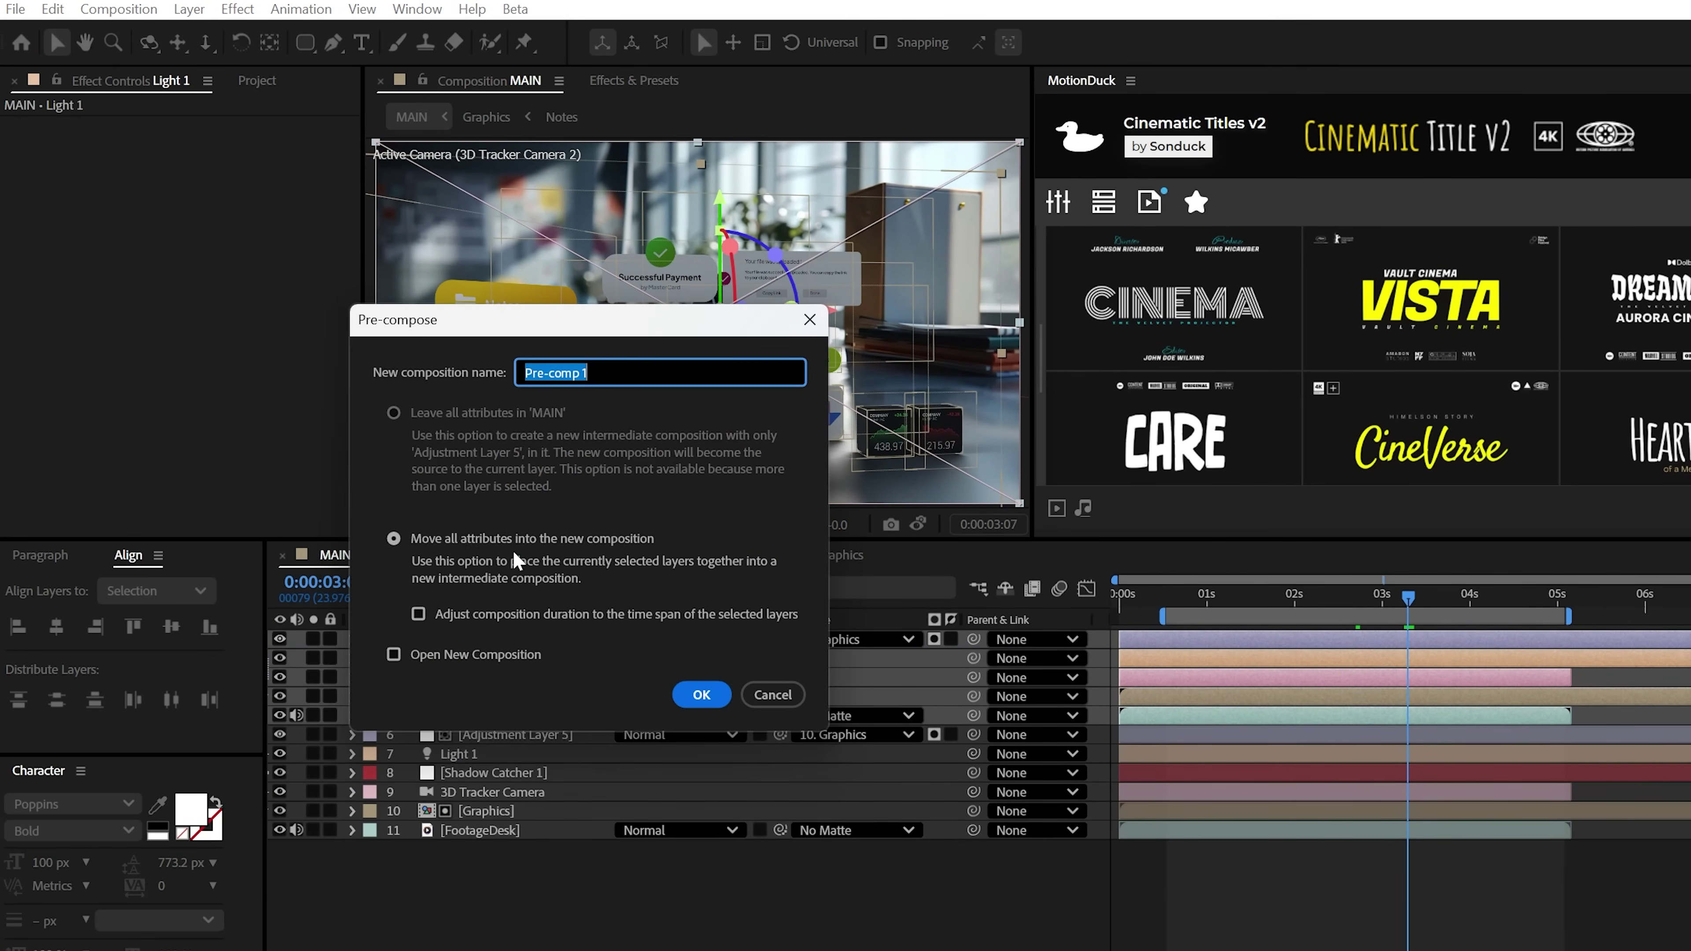
text(Relfectio)
key(BackSpace)
key(BackSpace)
key(BackSpace)
key(BackSpace)
key(BackSpace)
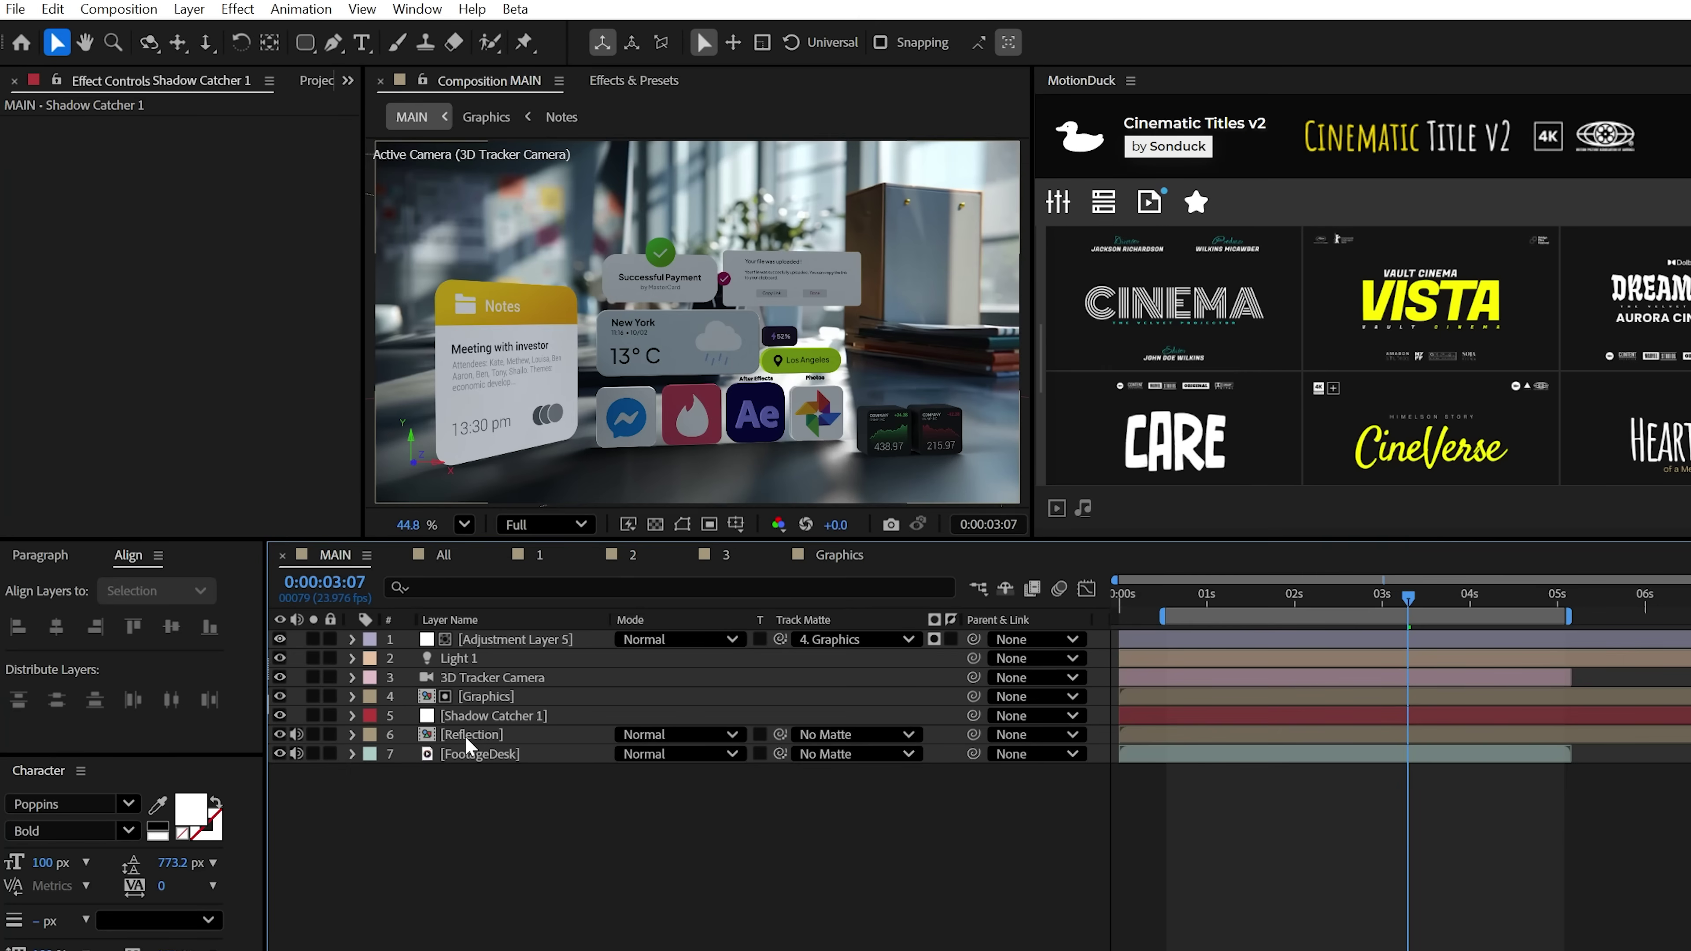
- Open the Reflection composition and hide its FootageDesk layer
double_click(469, 738)
click(279, 716)
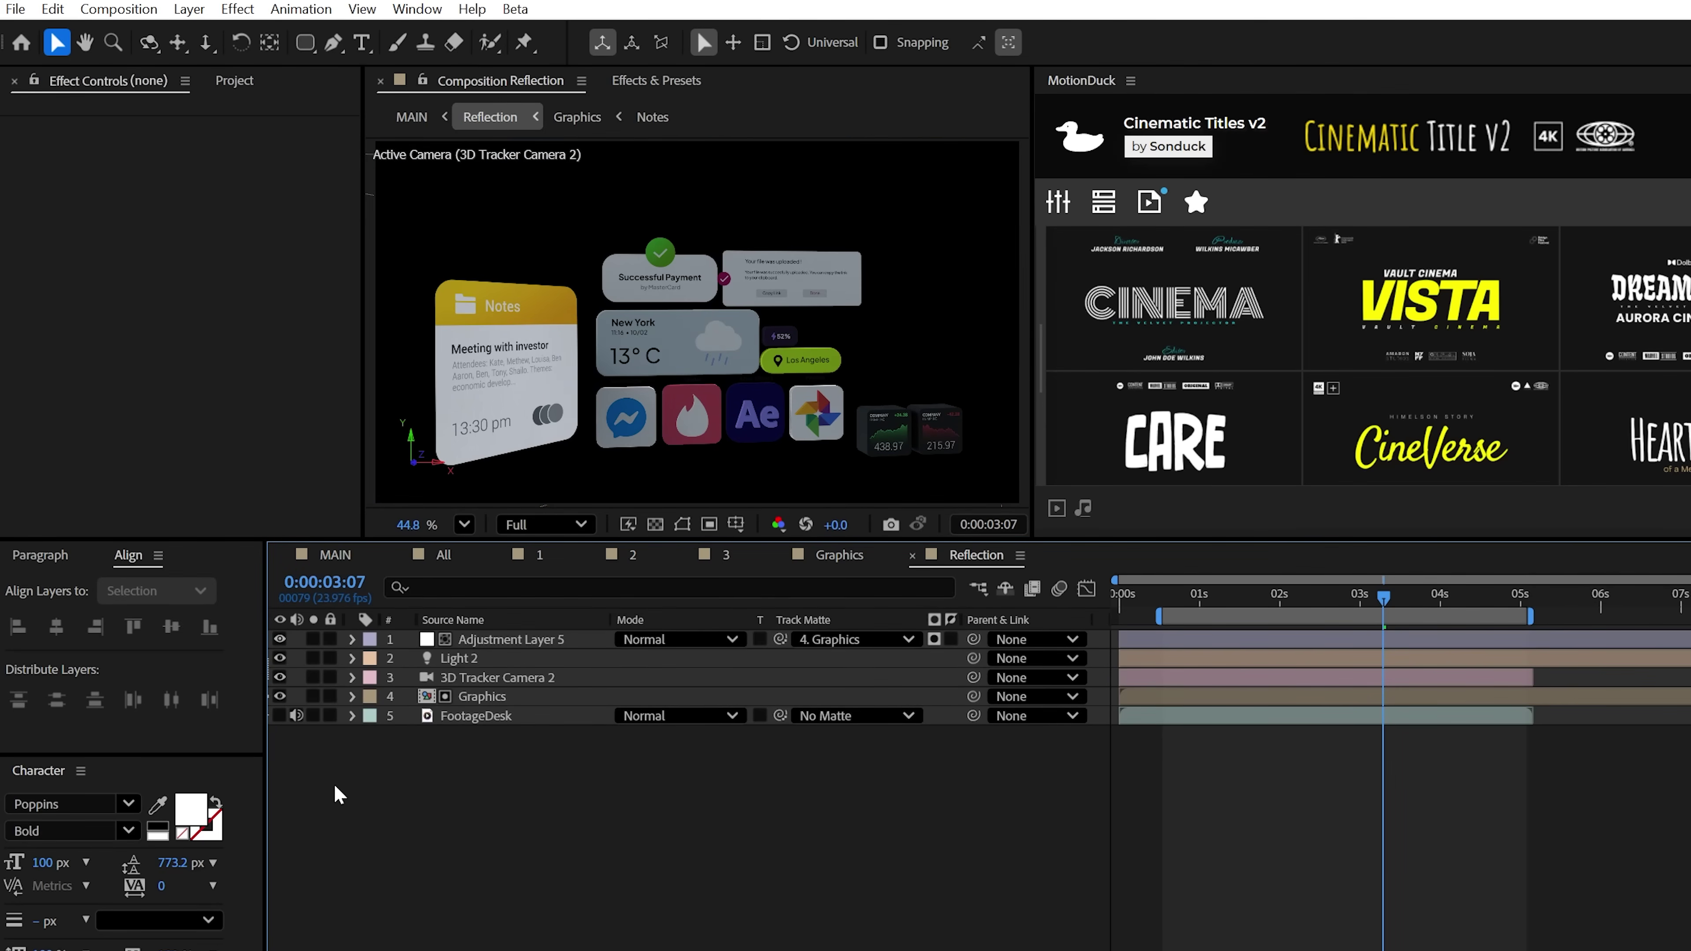
- Add an adjustment layer with Compound Blur to the Reflection composition, using FootageDesk as the blur layer
key(ctrl+alt+y)
click(639, 81)
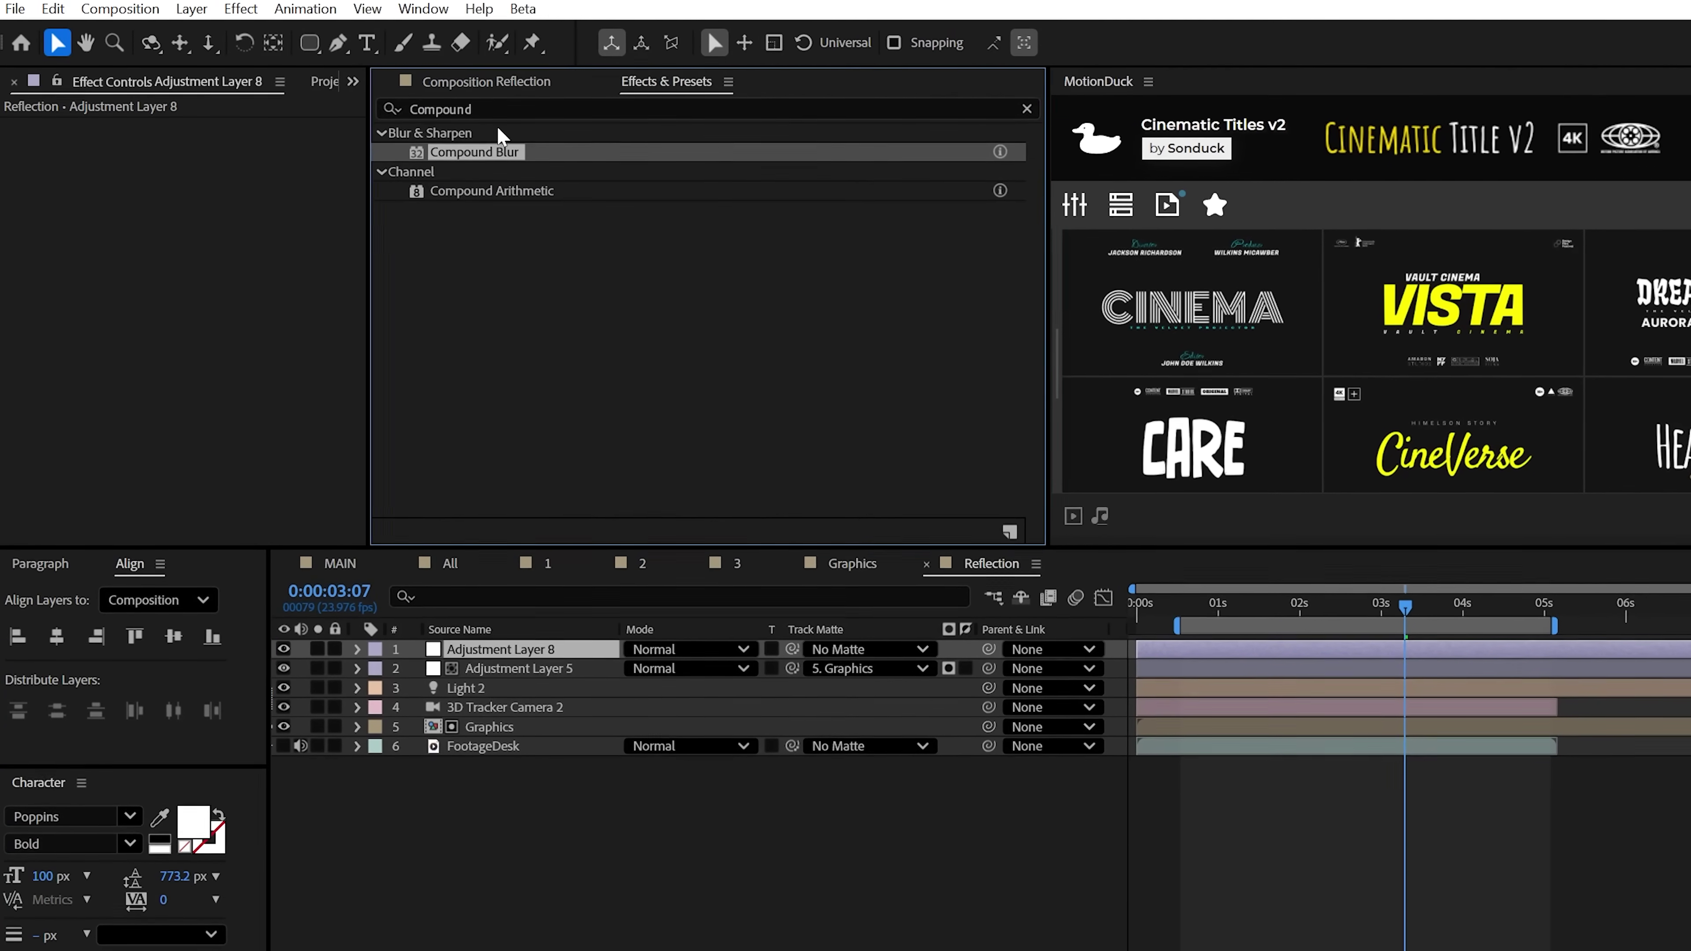
drag(470, 150, 483, 660)
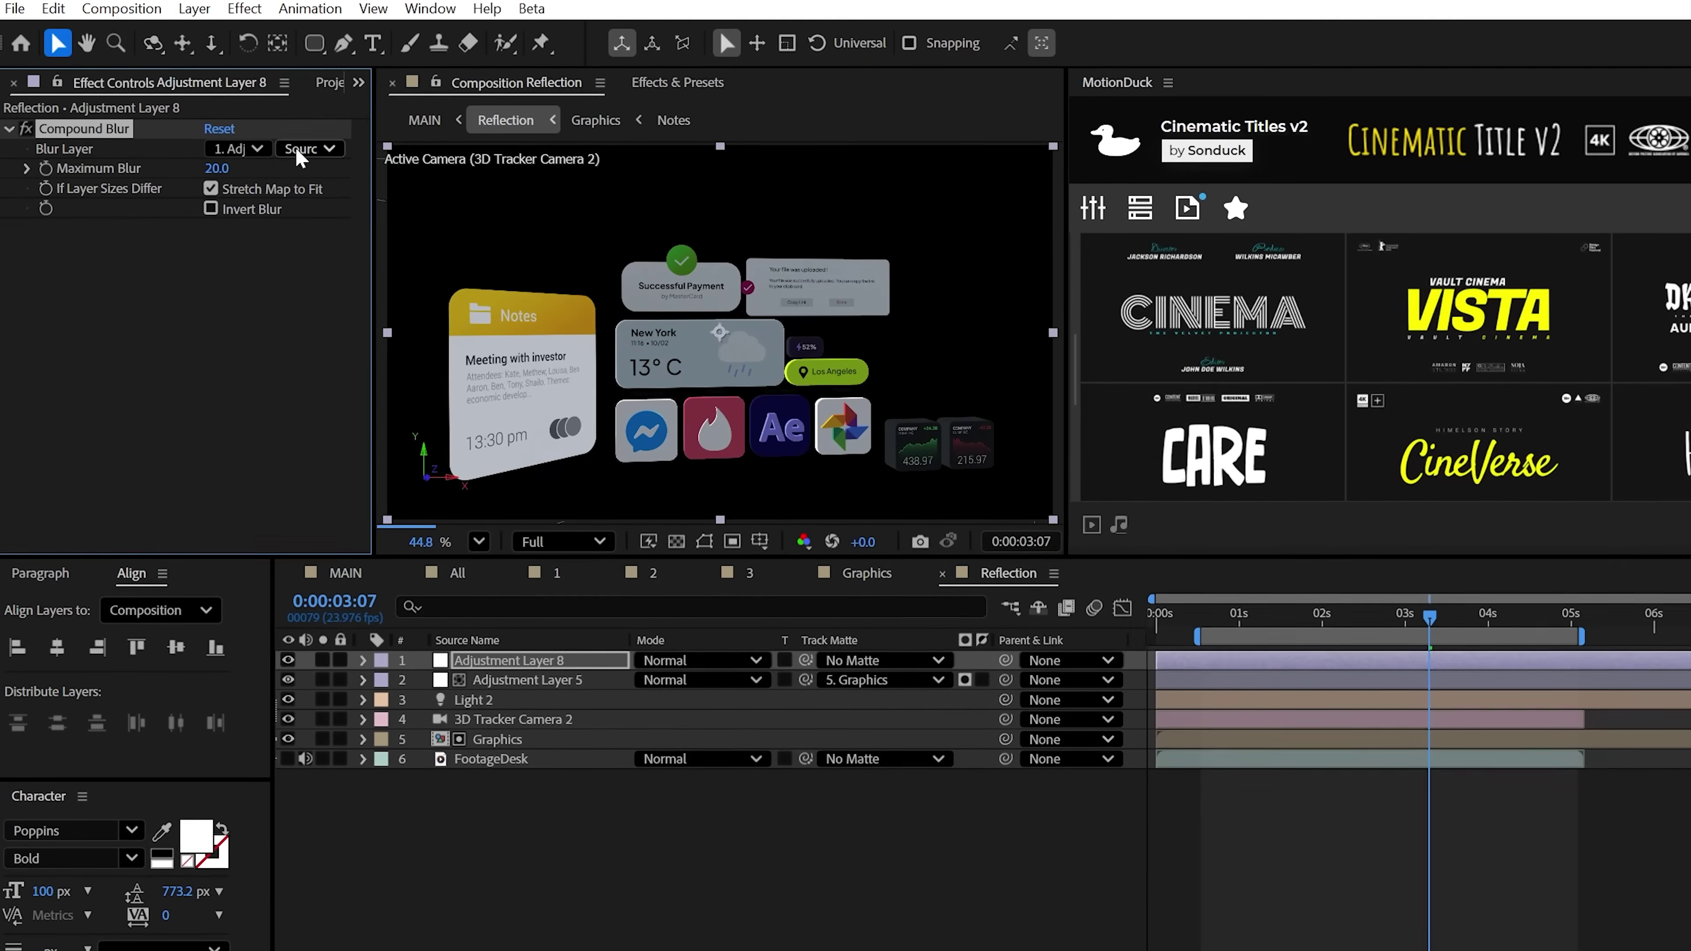
click(237, 148)
click(273, 295)
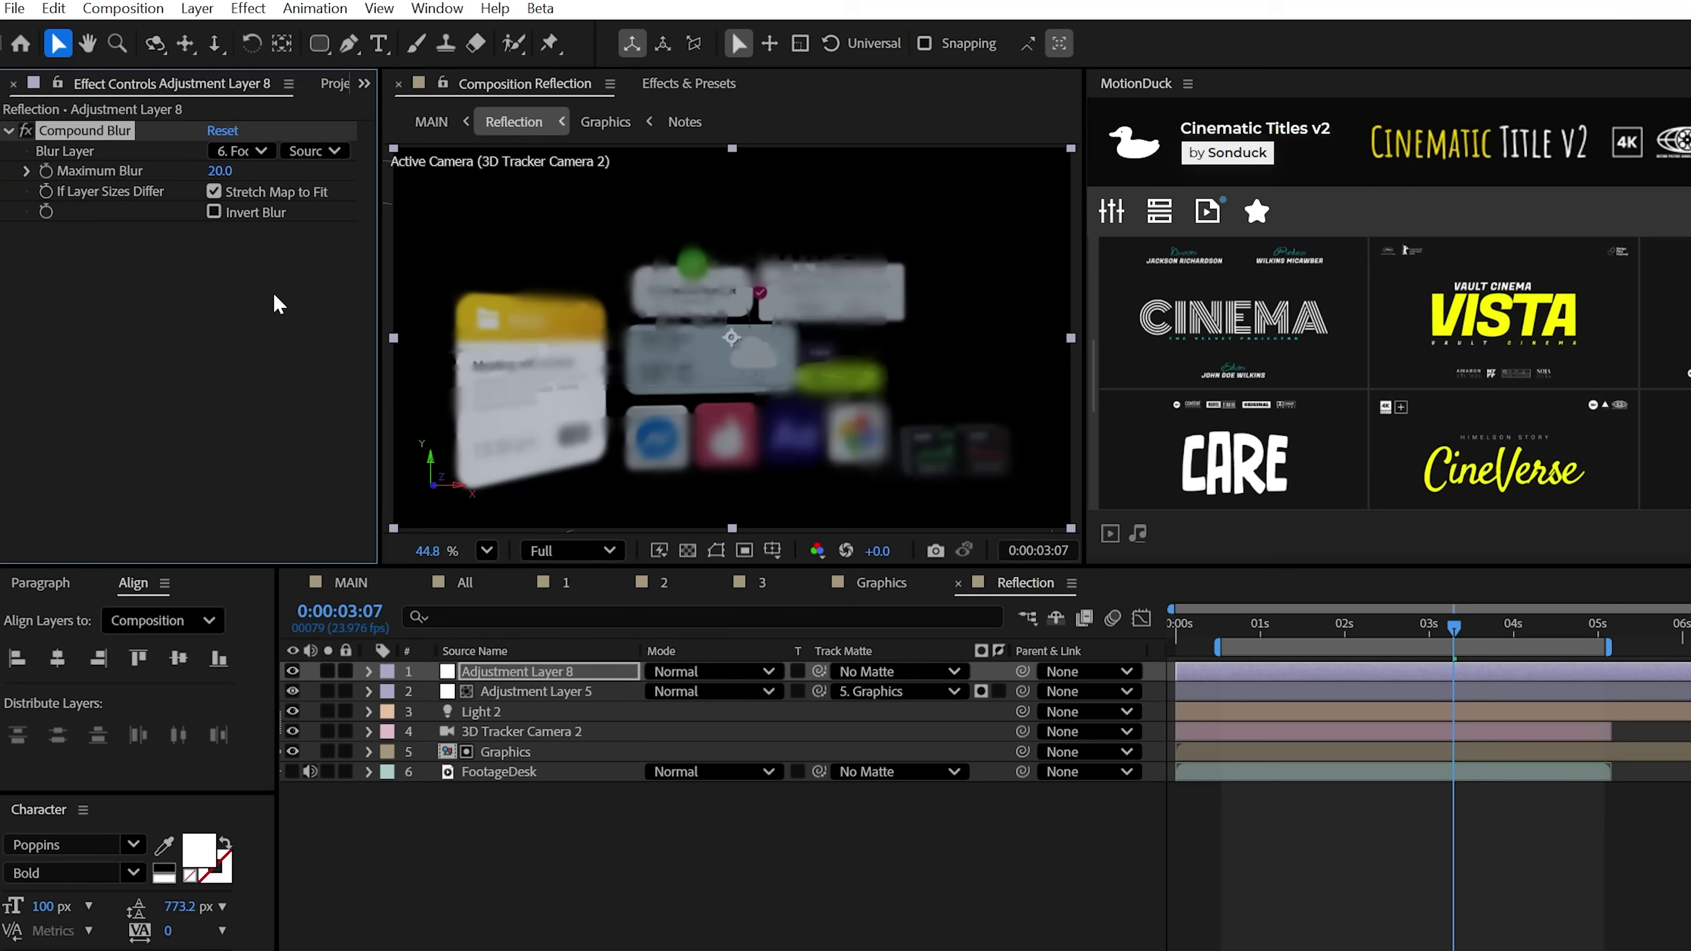
- Keep FootageDesk as the Compound Blur's blur layer, set its maximum blur to 44 and enable Invert Blur
key(ctrl+z)
click(230, 152)
click(303, 300)
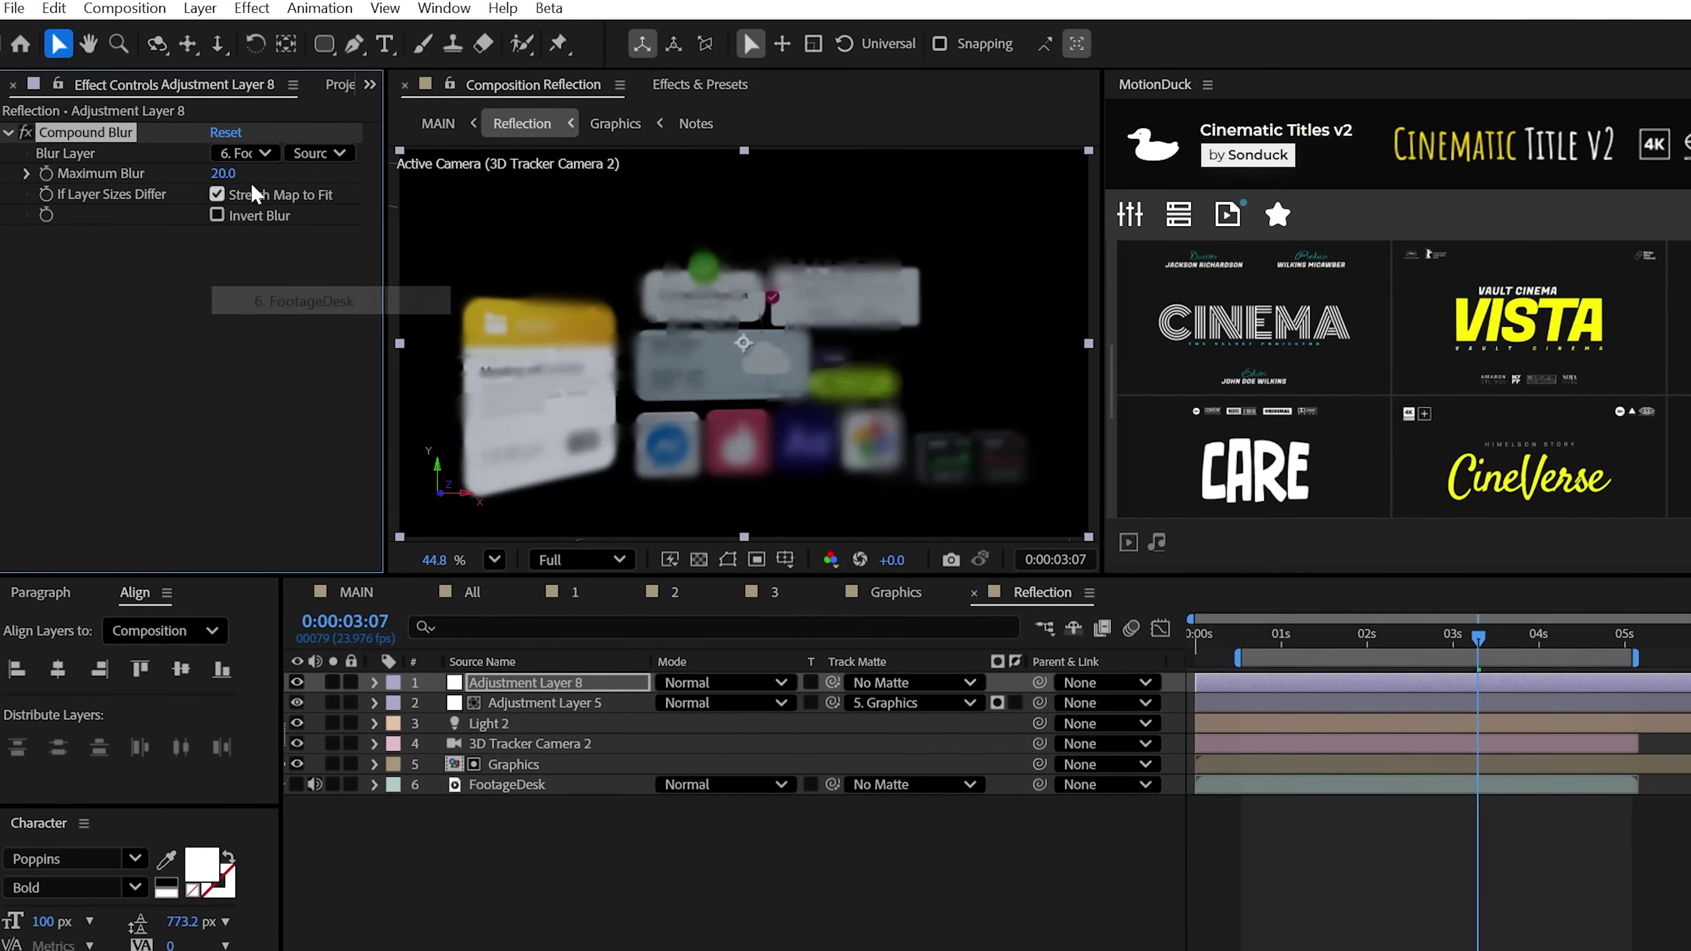
click(215, 215)
click(219, 218)
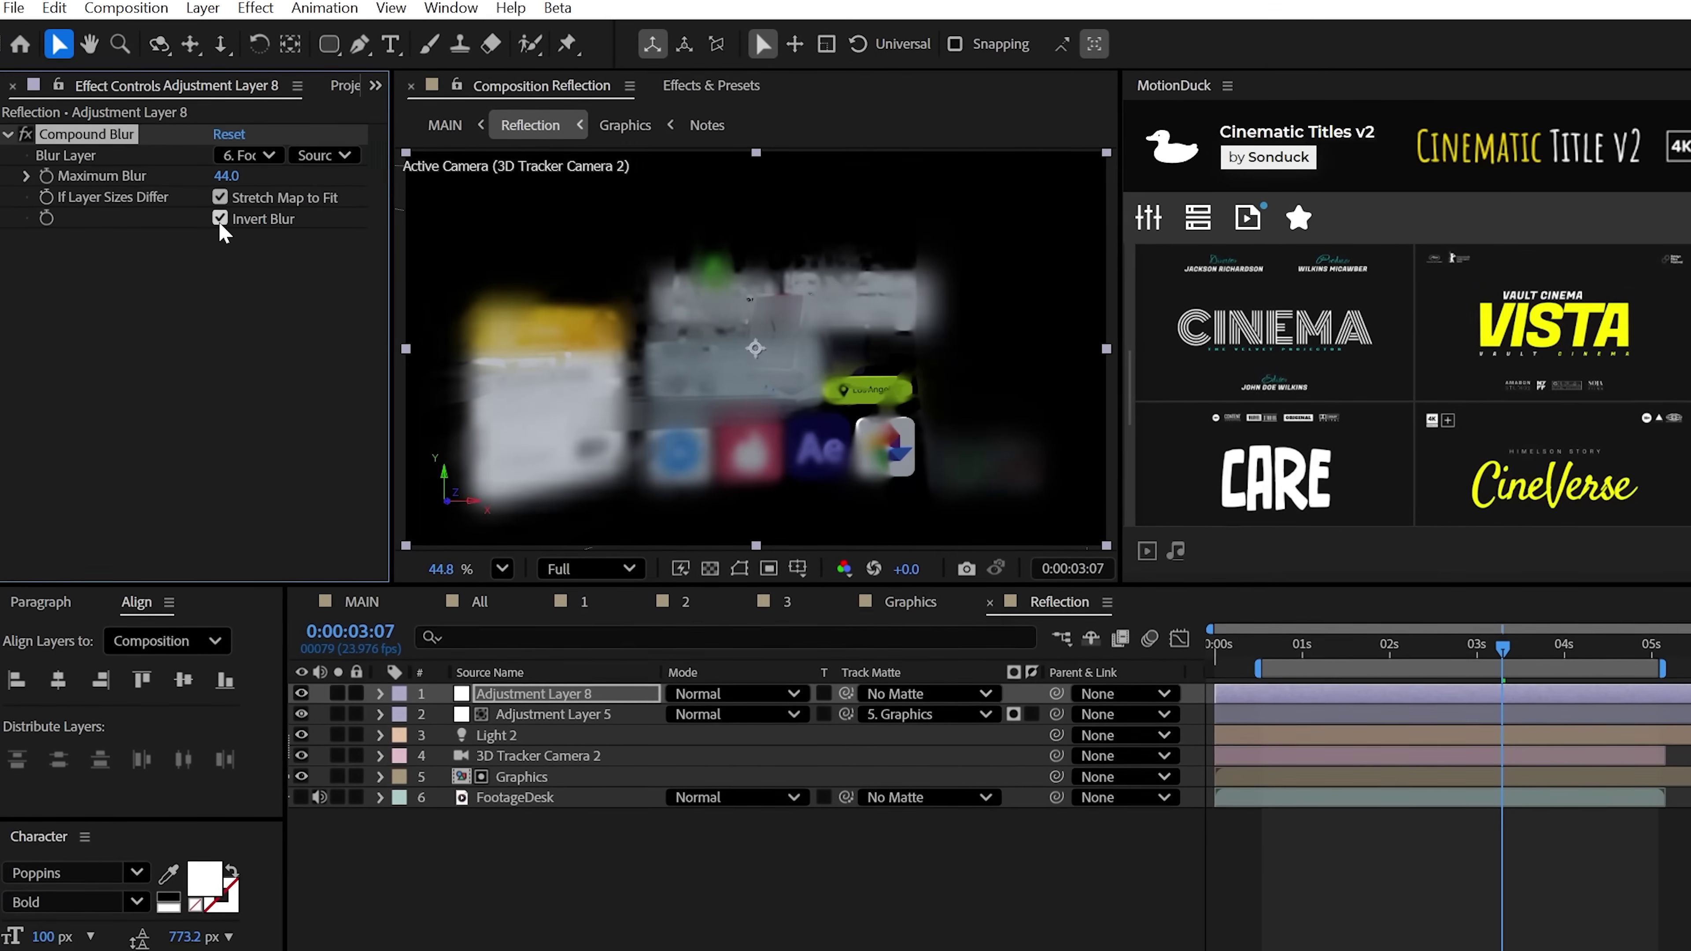
- Return to the MAIN composition and set the Reflection layer's rotation to 180°
click(364, 606)
click(506, 805)
key(r)
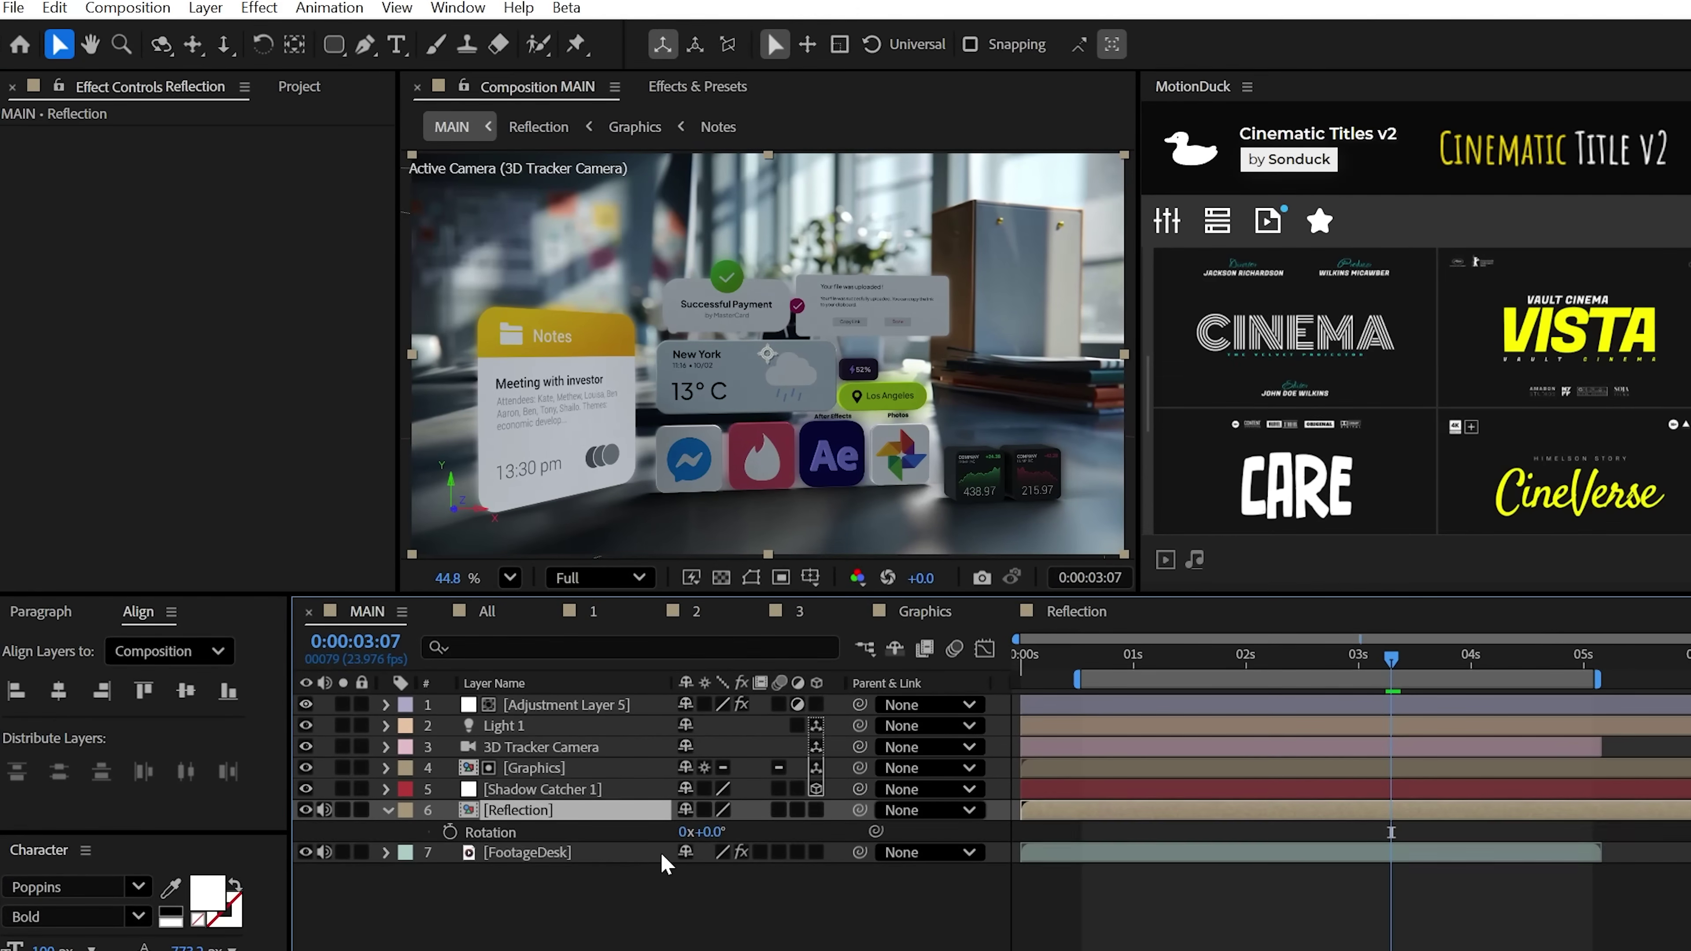
click(715, 821)
text(180)
key(Return)
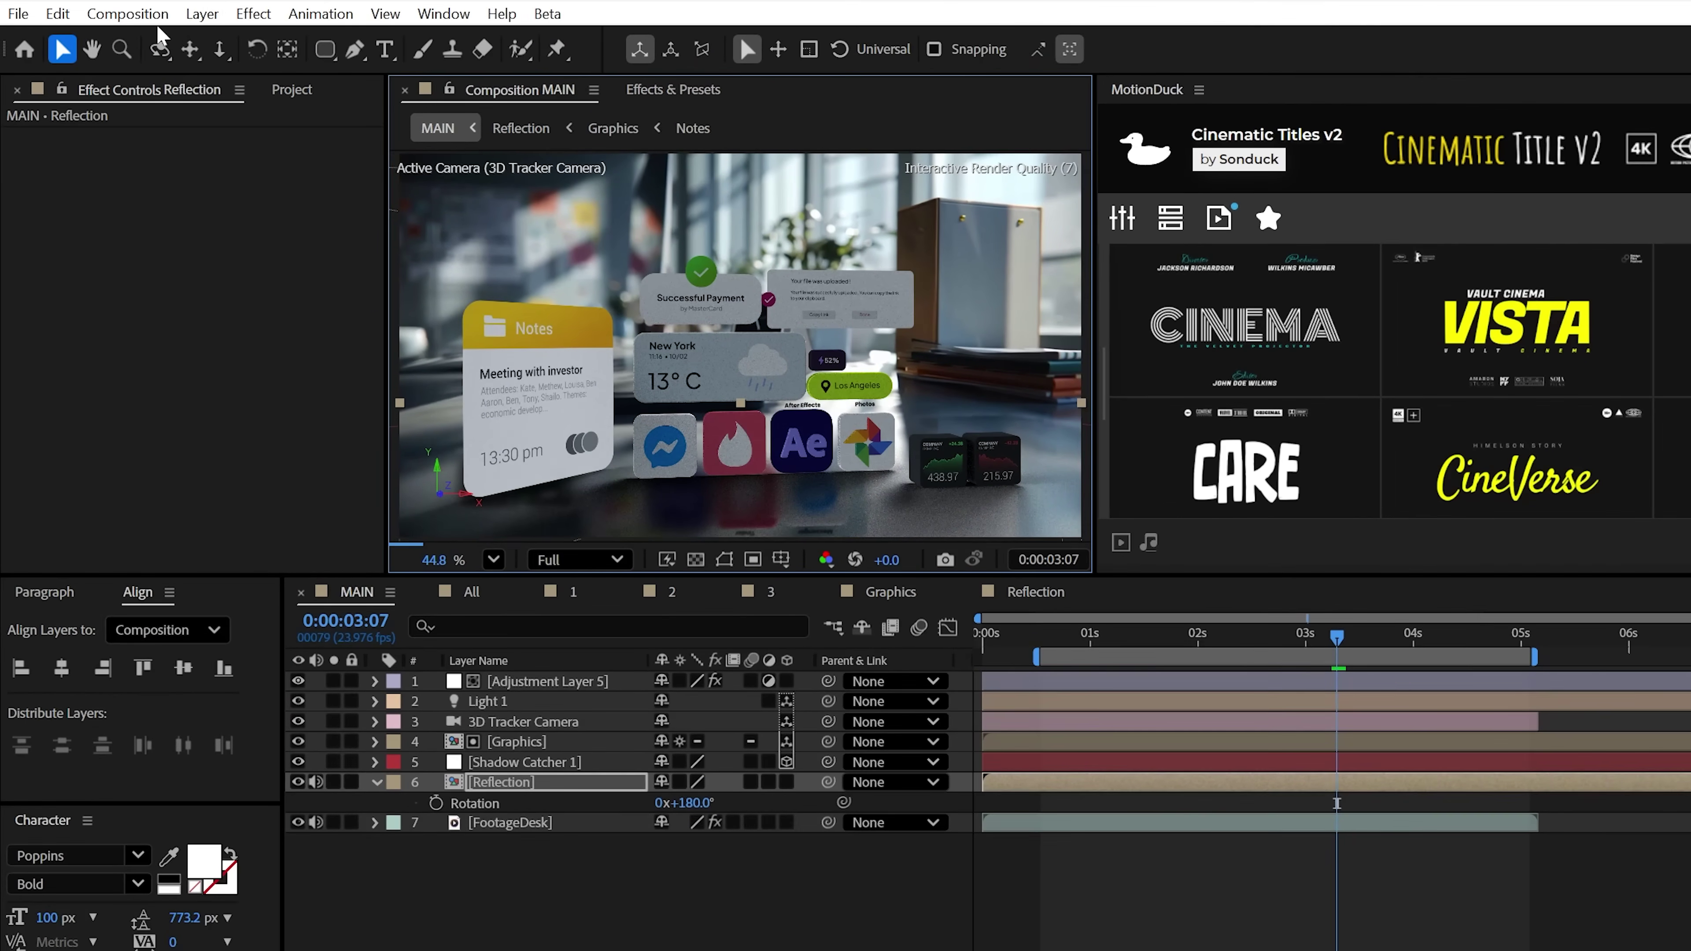
- Flip the Reflection layer vertically and set its opacity to 70%
click(202, 14)
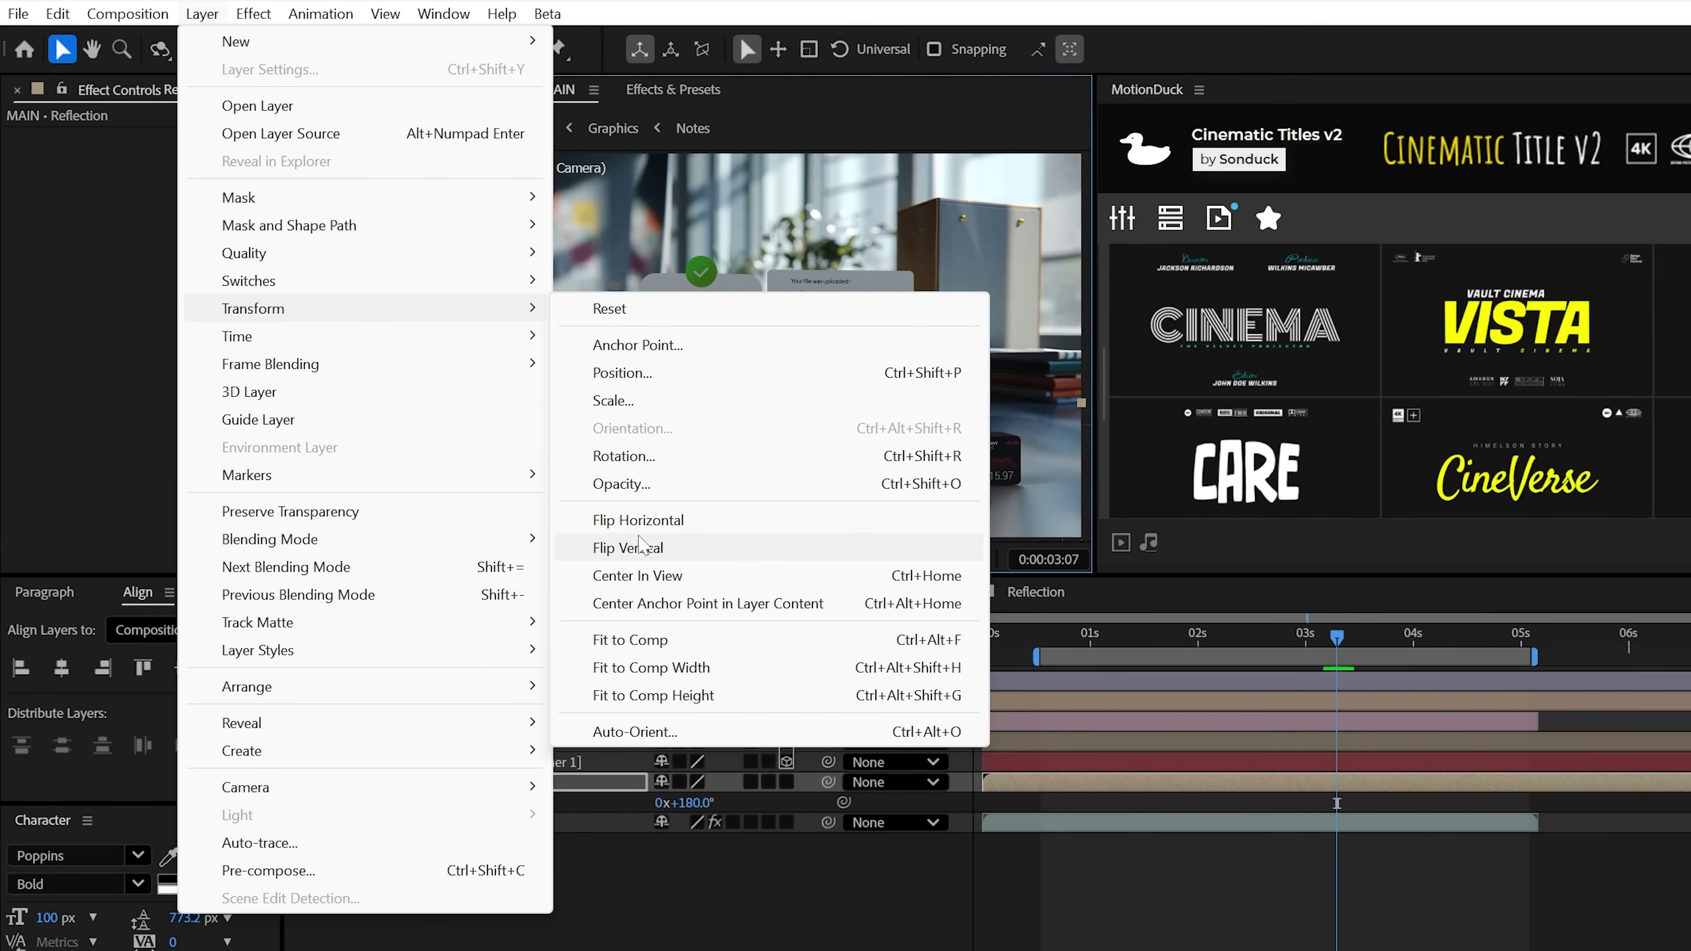
click(639, 546)
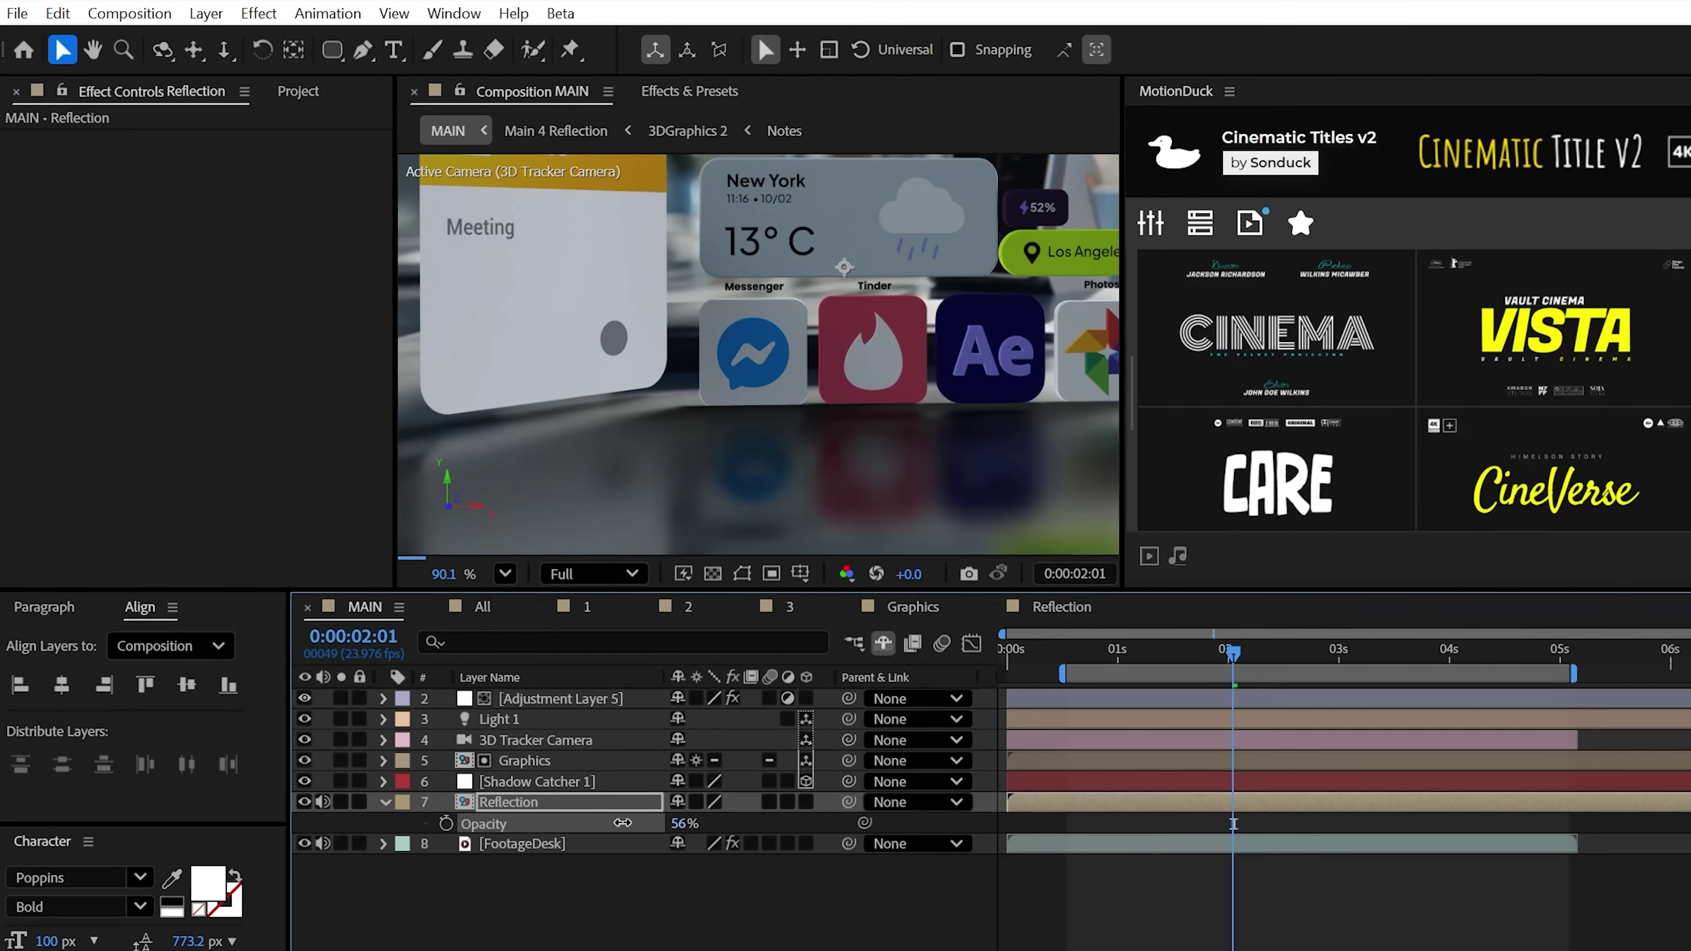
drag(623, 822, 632, 822)
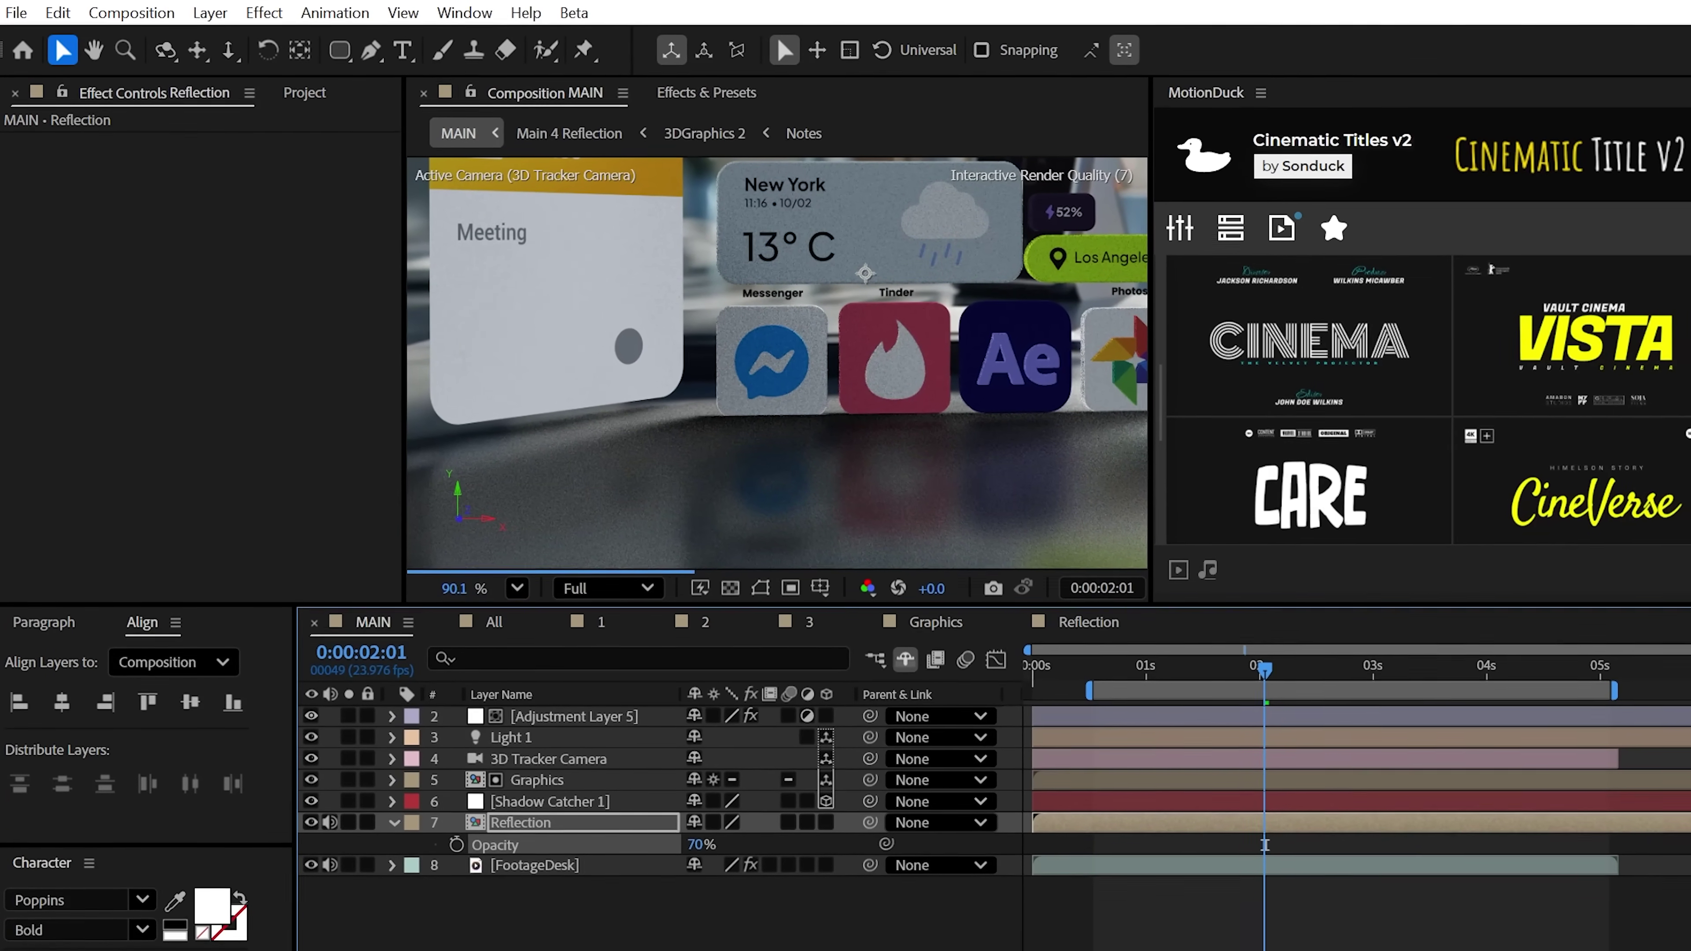